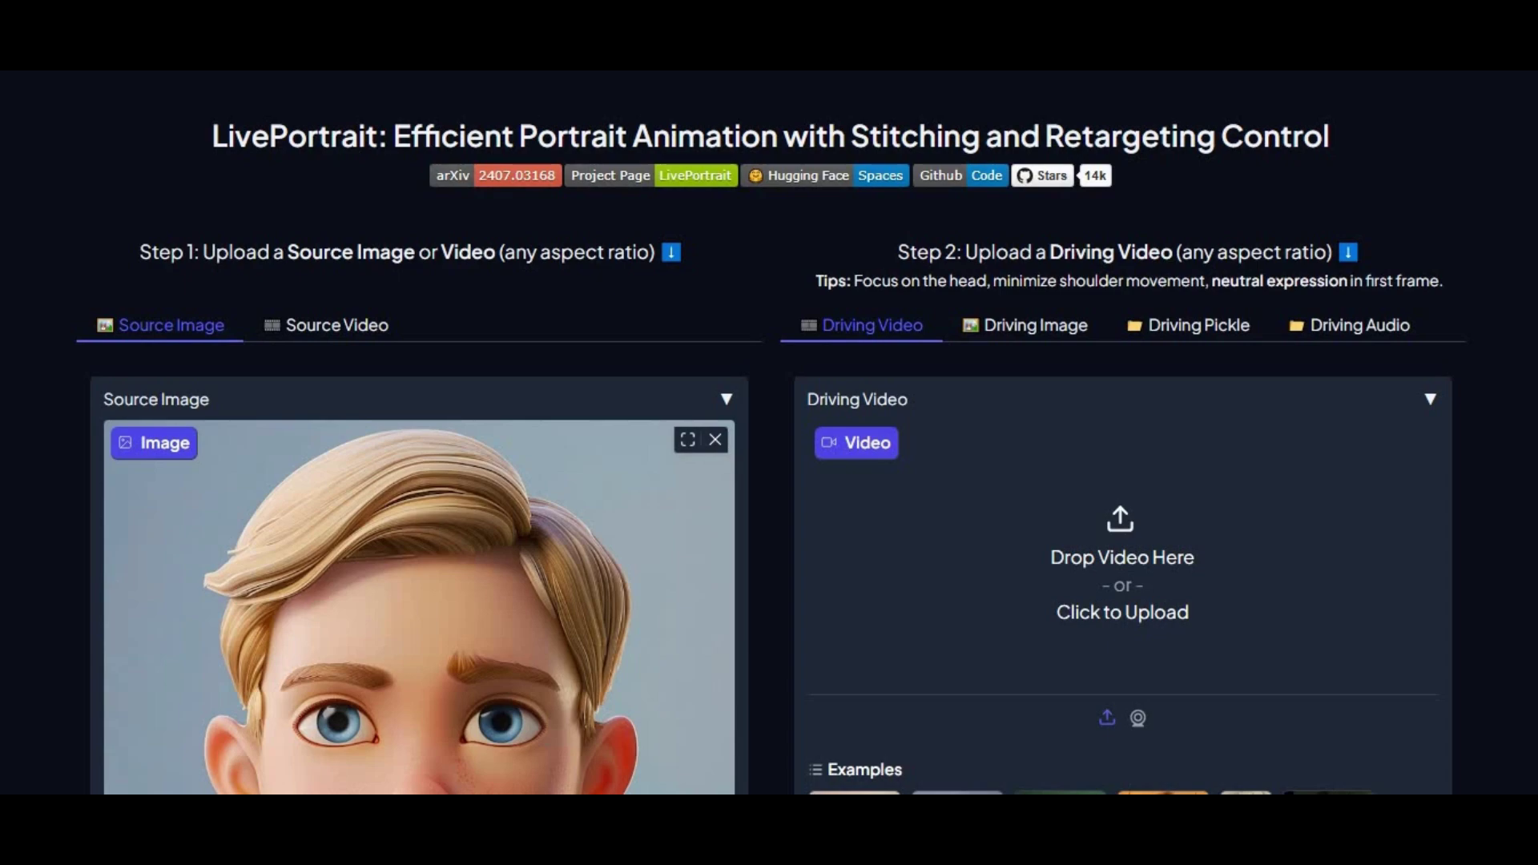
Step: Look through the LivePortrait page from the source image and driving video inputs to the animation options and animated results
scroll(998, 294, "down", 10)
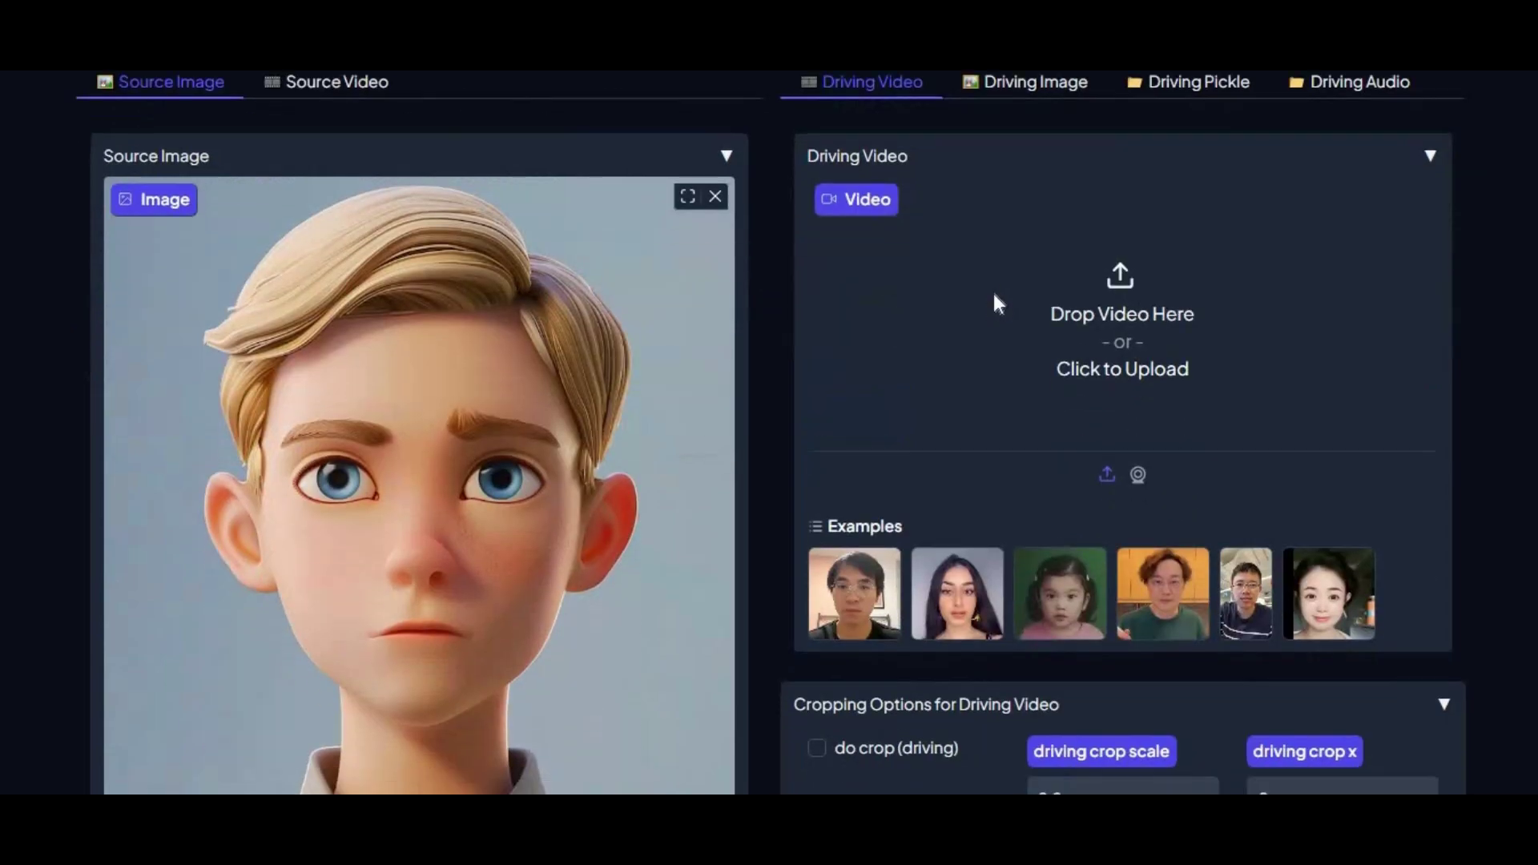
scroll(1001, 257, "down", 13)
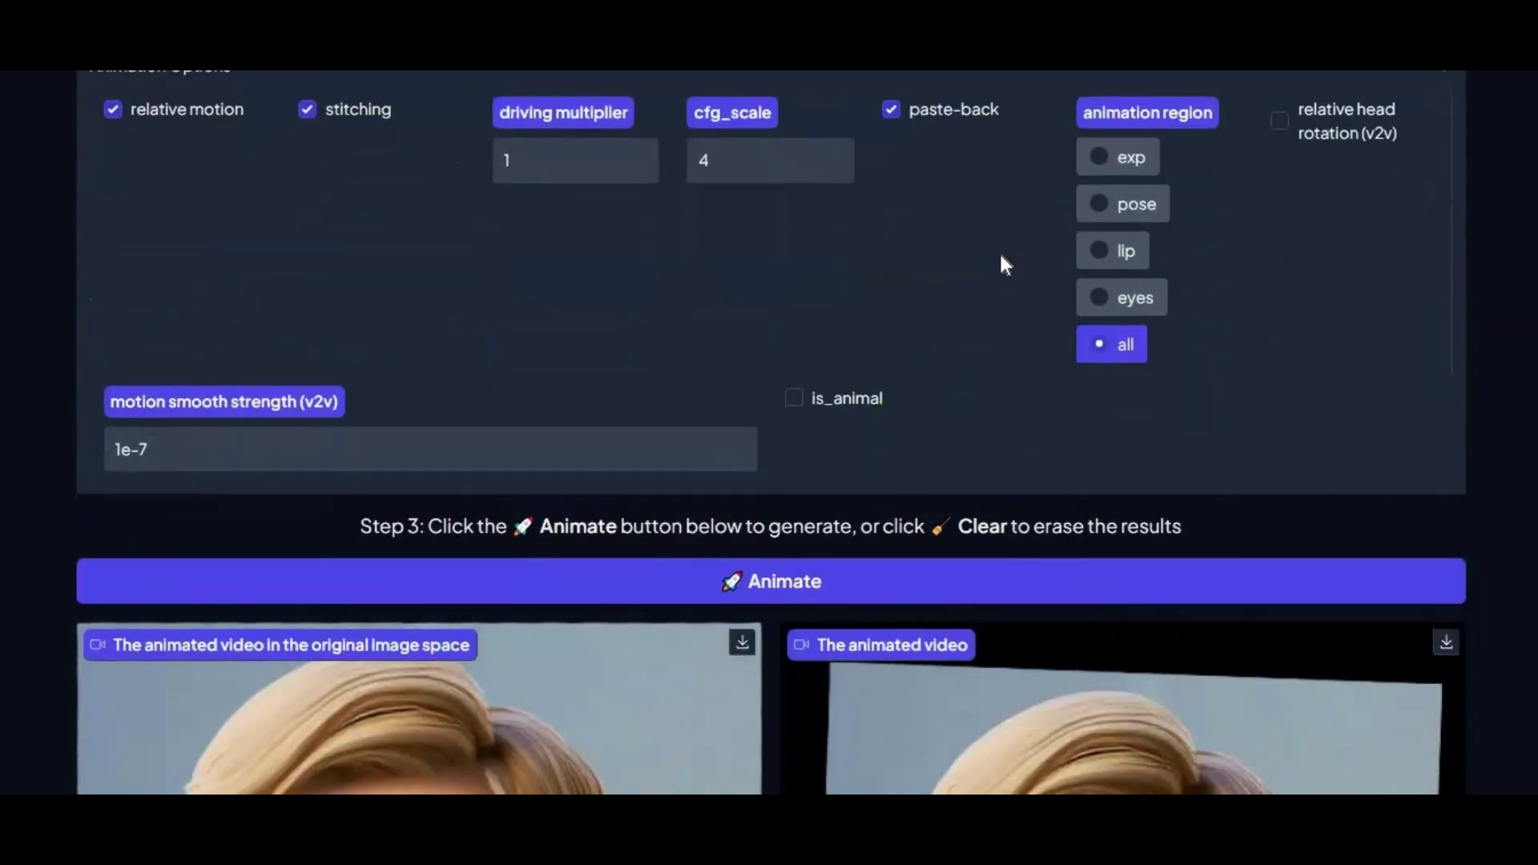
scroll(1002, 258, "down", 3)
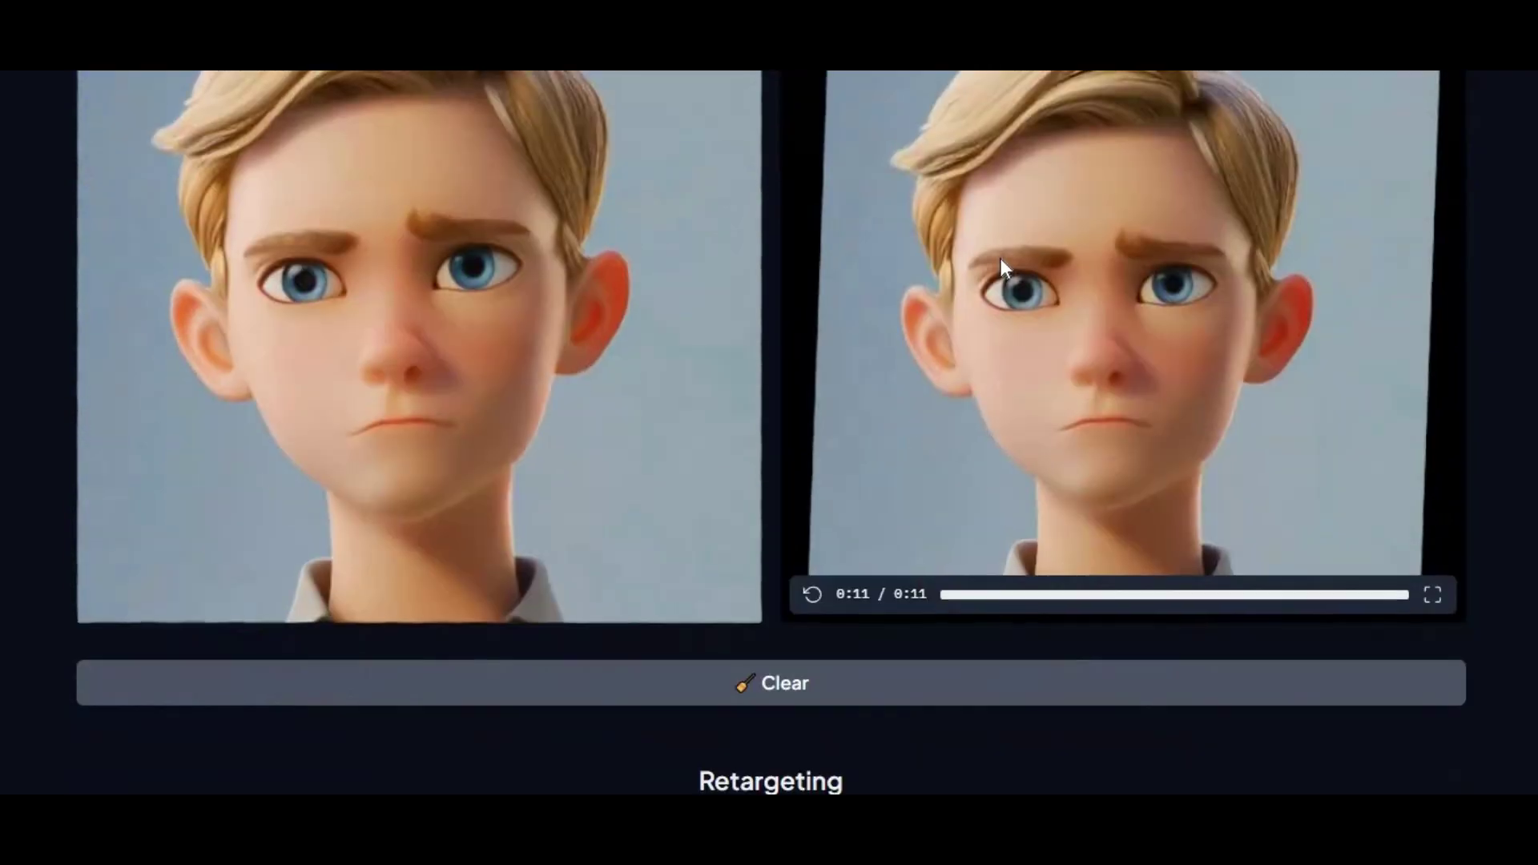
scroll(1001, 258, "up", 17)
scroll(1001, 270, "up", 11)
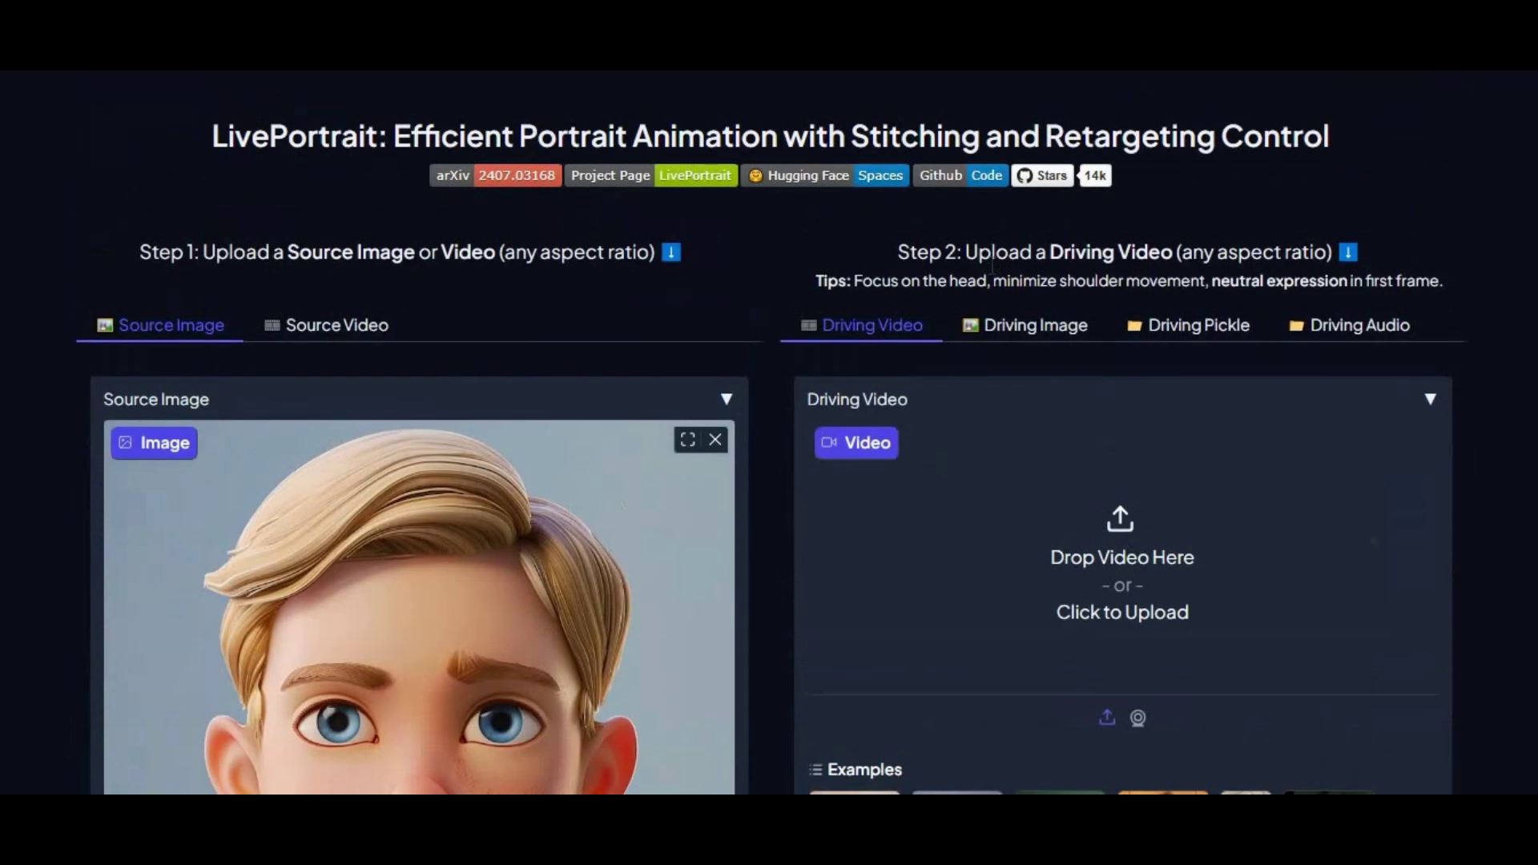
Step: Review the driving image, pickle and audio inputs, plus the cropping and animation options below them
left_click(1056, 340)
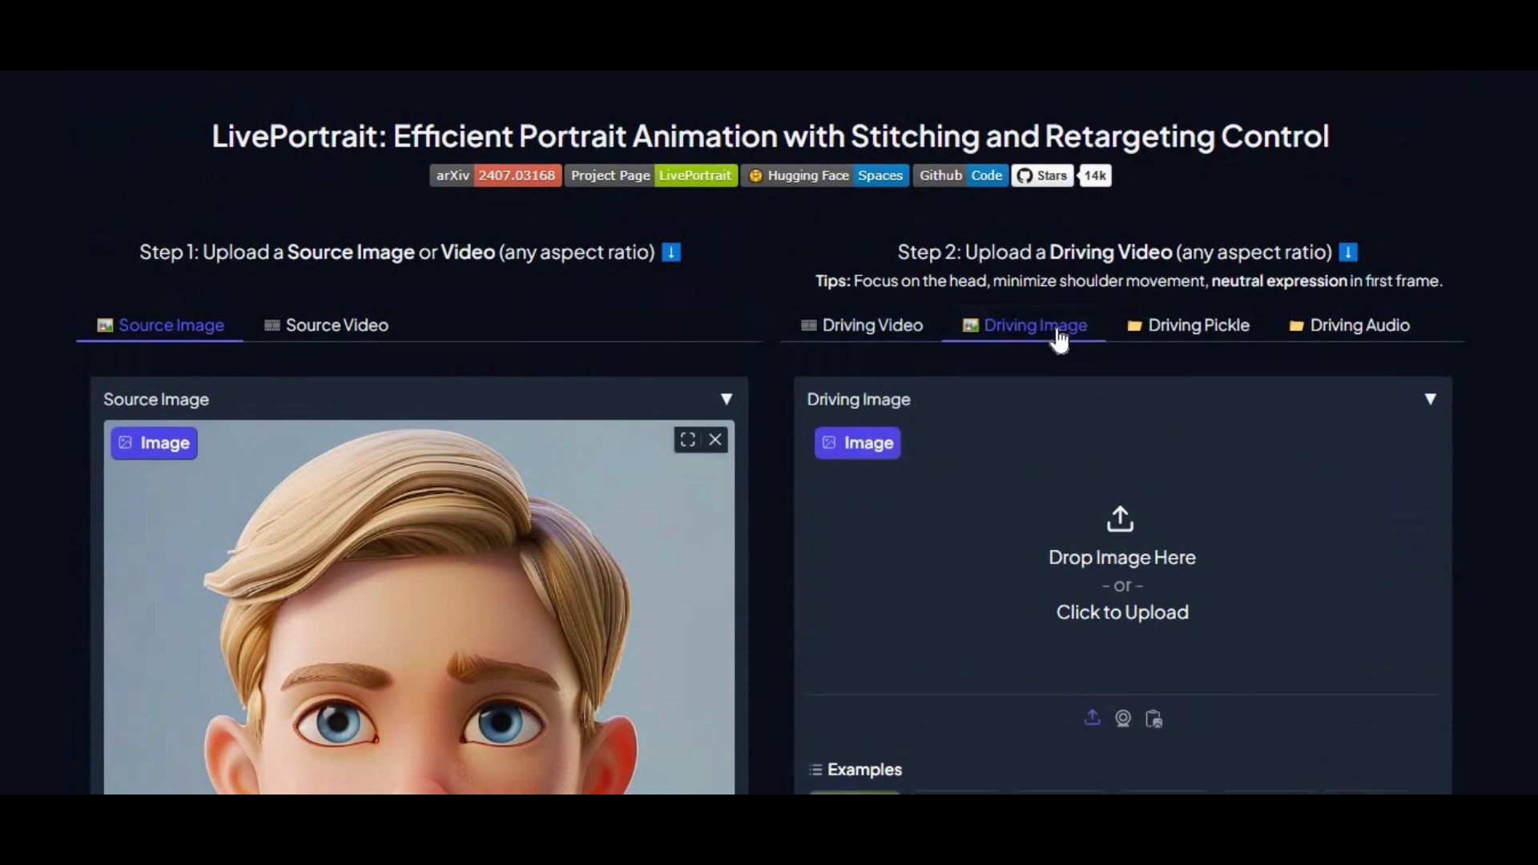
left_click(1210, 338)
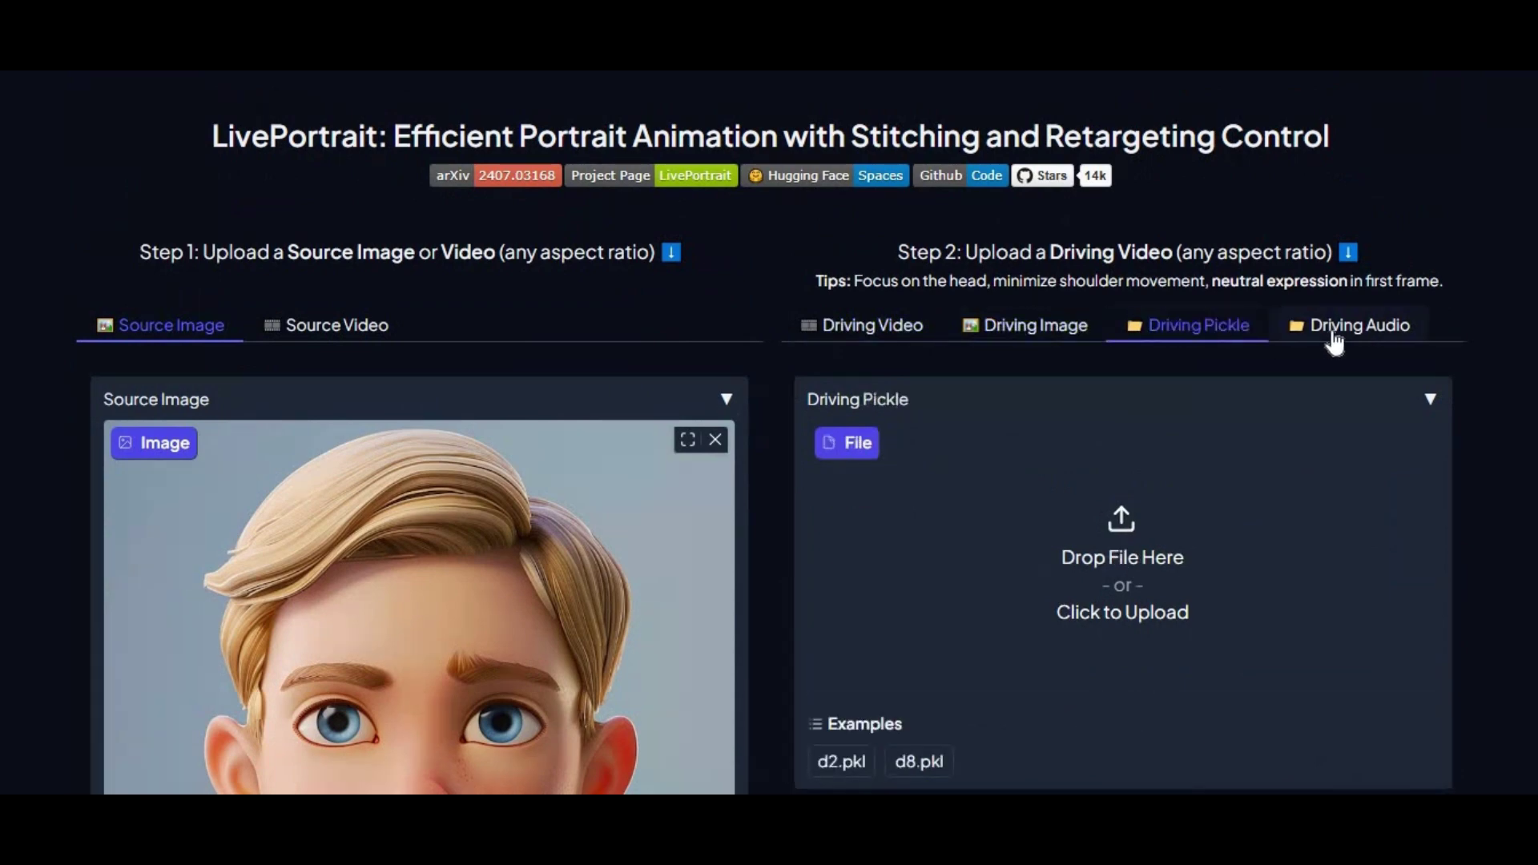
left_click(1333, 343)
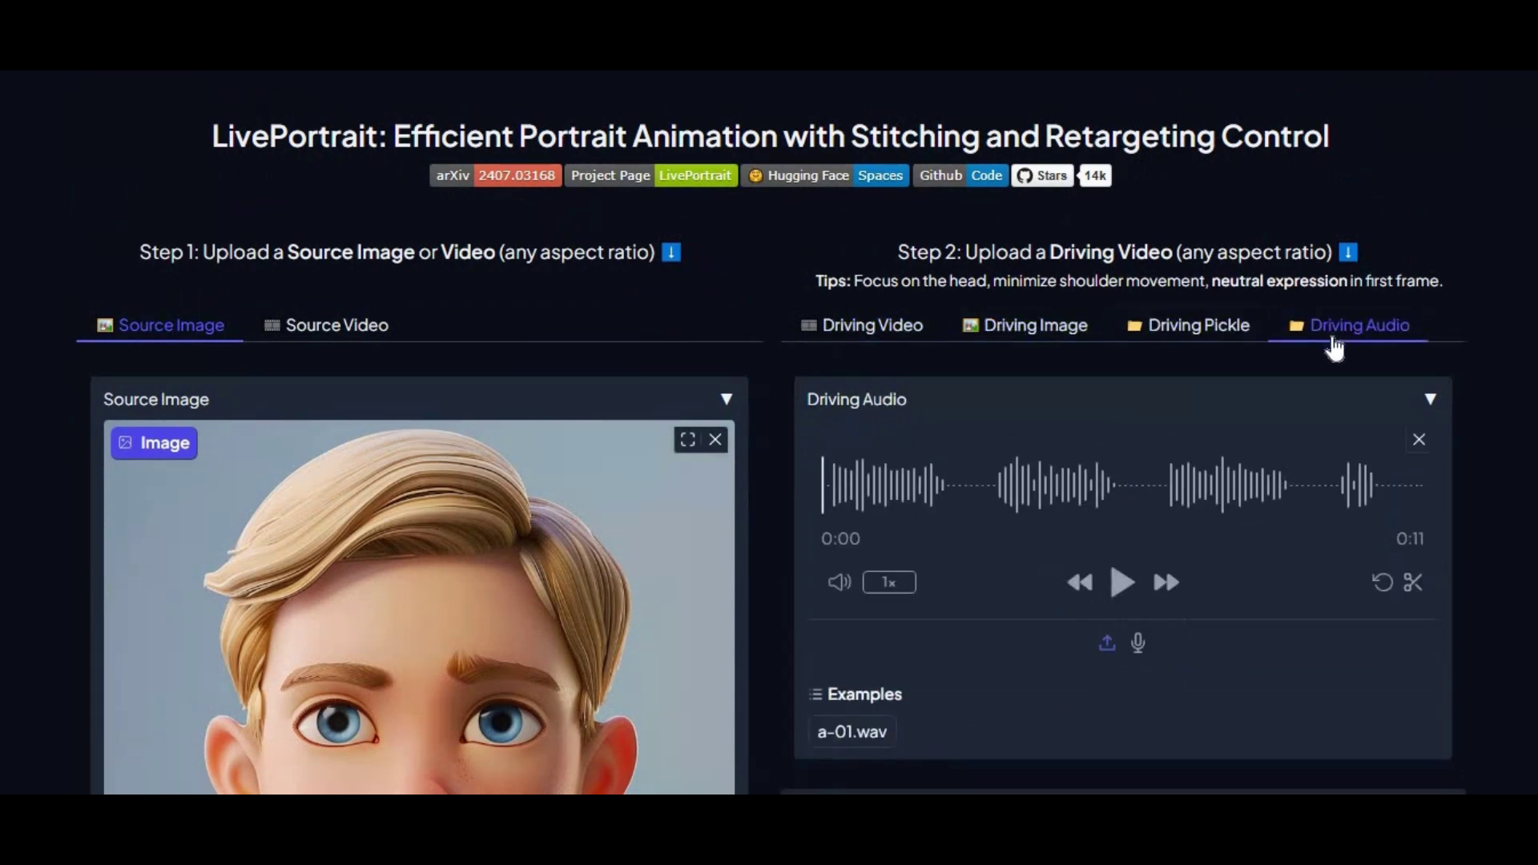
scroll(1335, 345, "down", 3)
scroll(1334, 337, "up", 3)
scroll(971, 340, "down", 1)
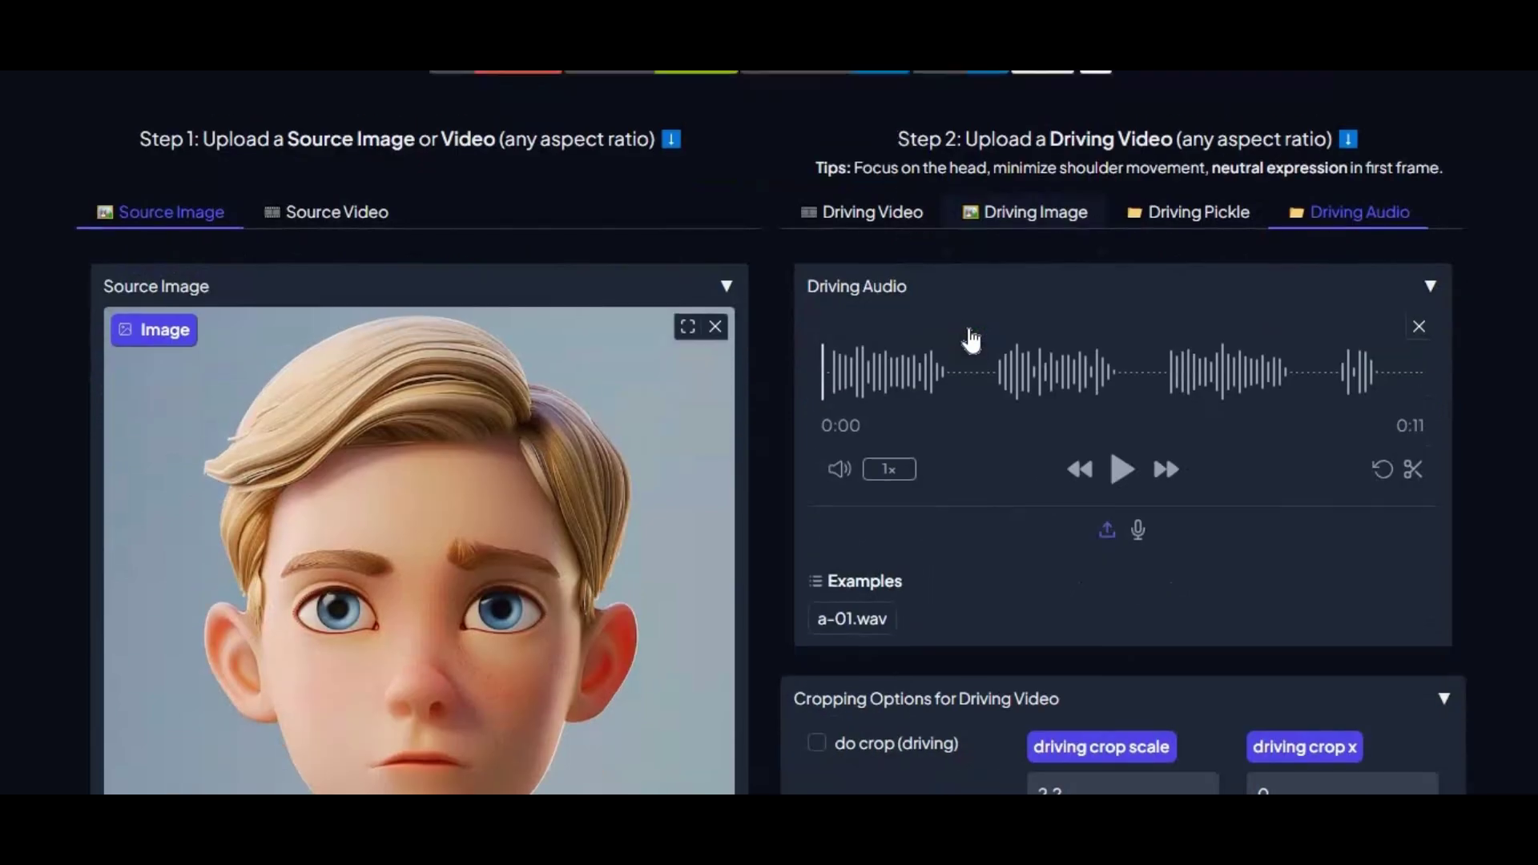
scroll(971, 341, "down", 10)
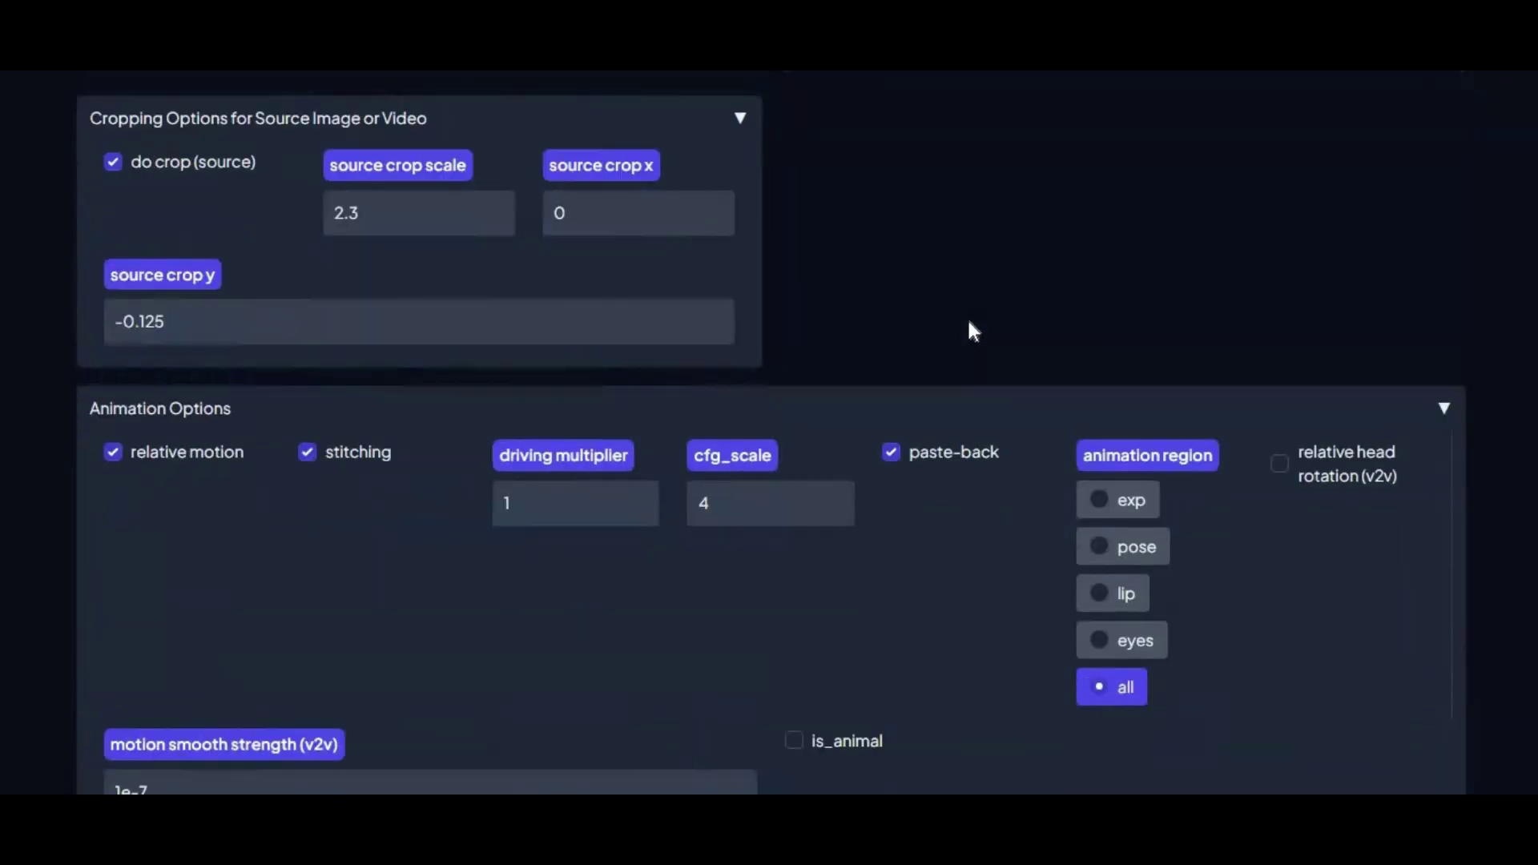
scroll(971, 331, "down", 3)
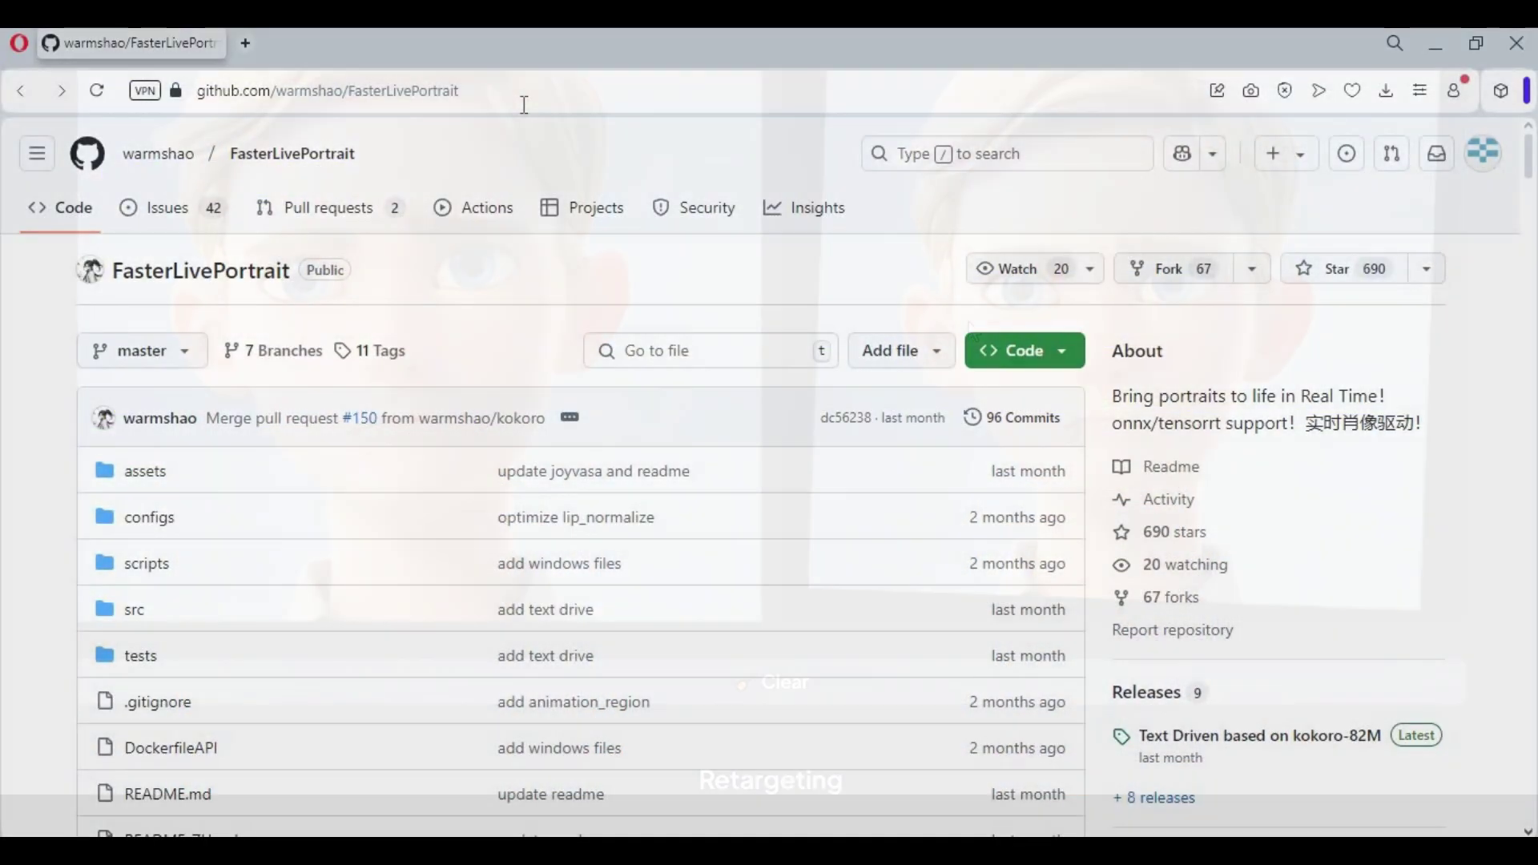
Step: Examine the warmshao/FasterLivePortrait GitHub repository, including its file list, README features and demo videos
left_click(240, 94)
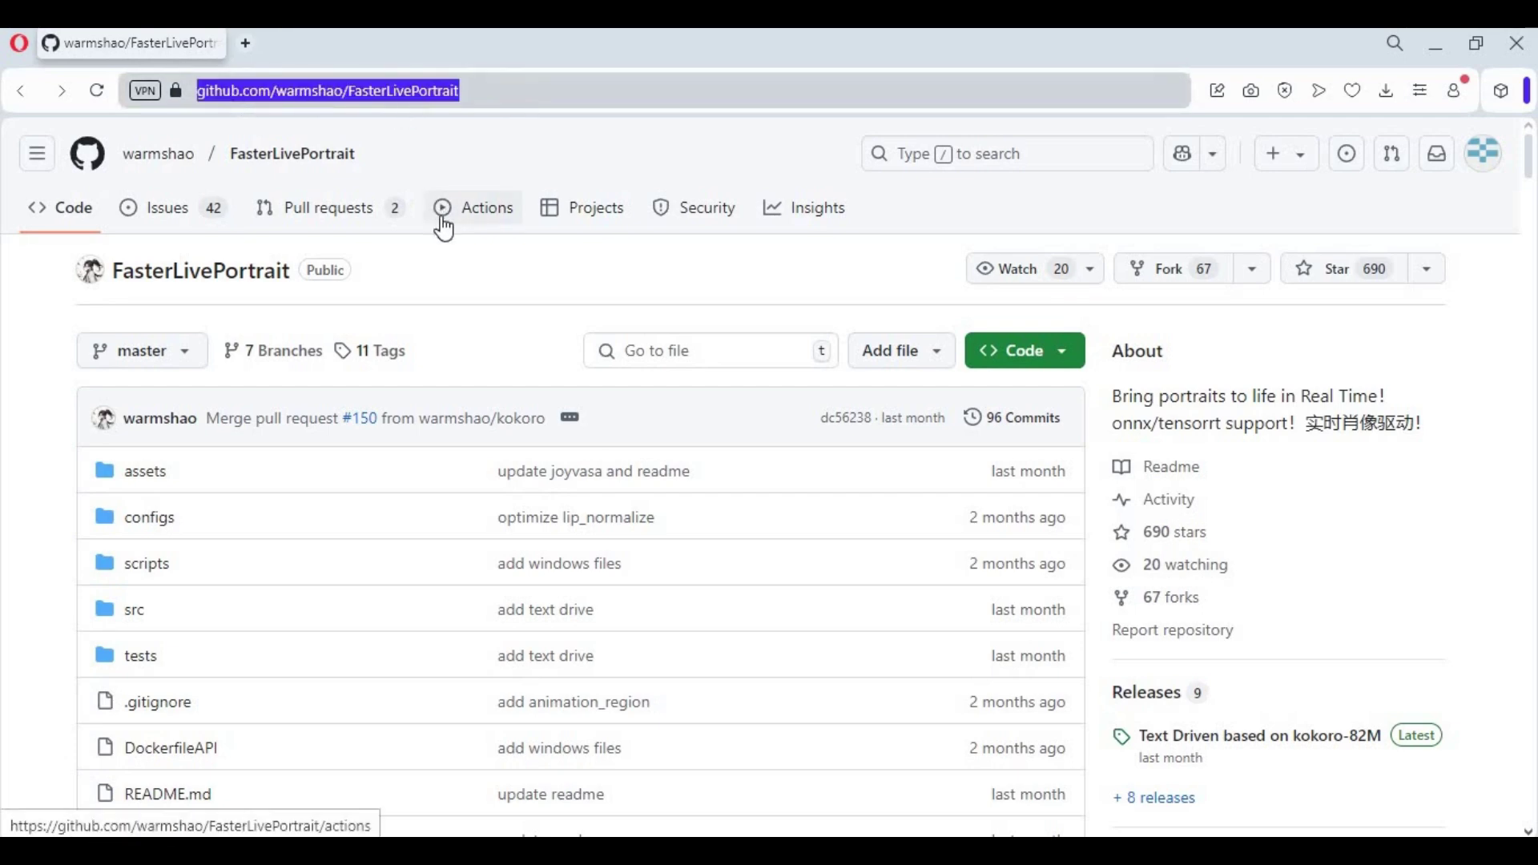
scroll(443, 230, "down", 5)
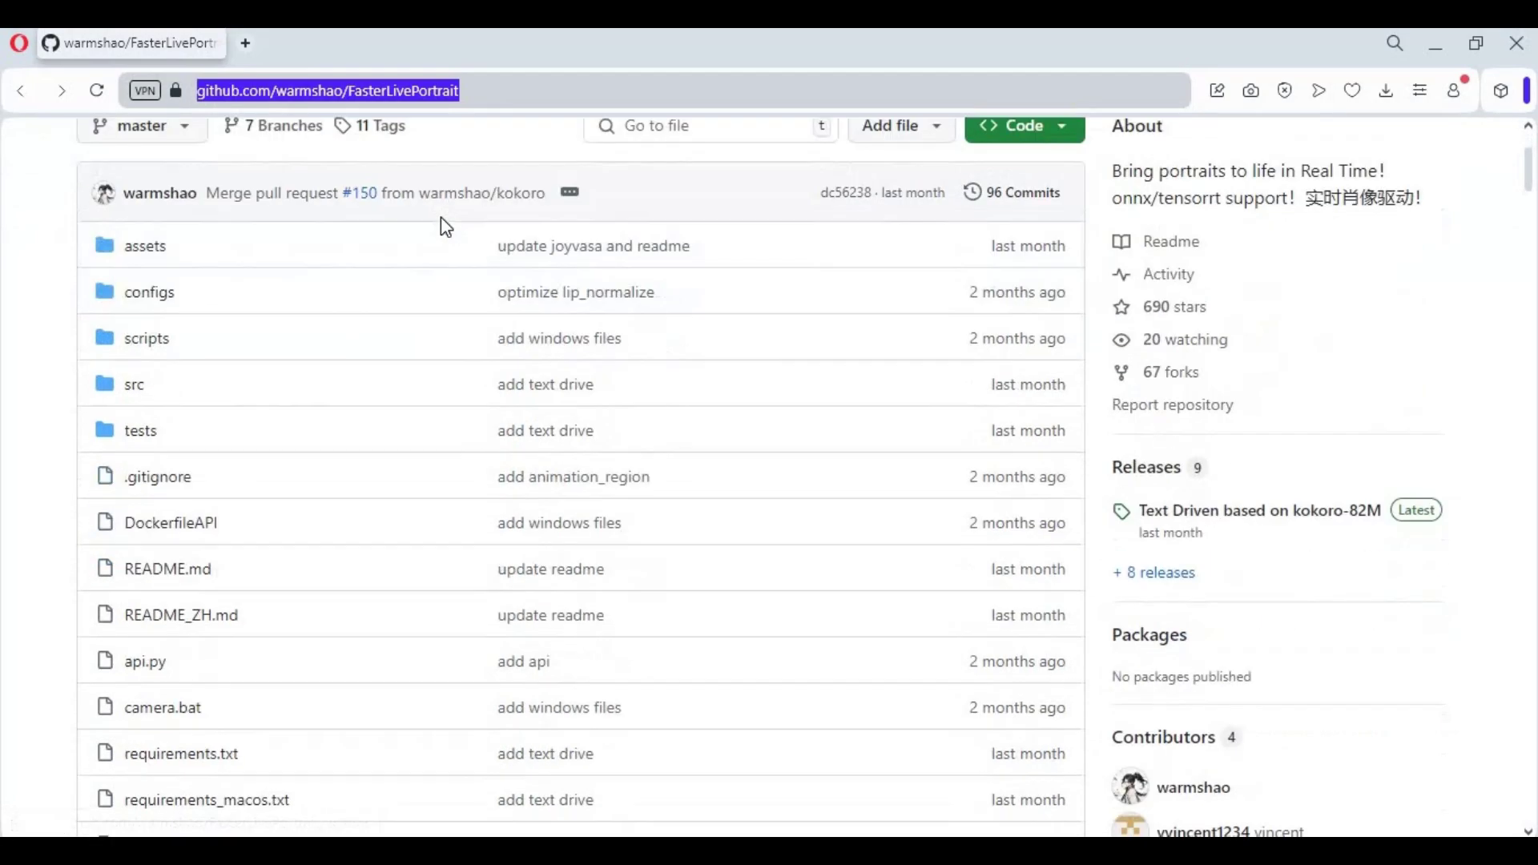
scroll(444, 230, "down", 9)
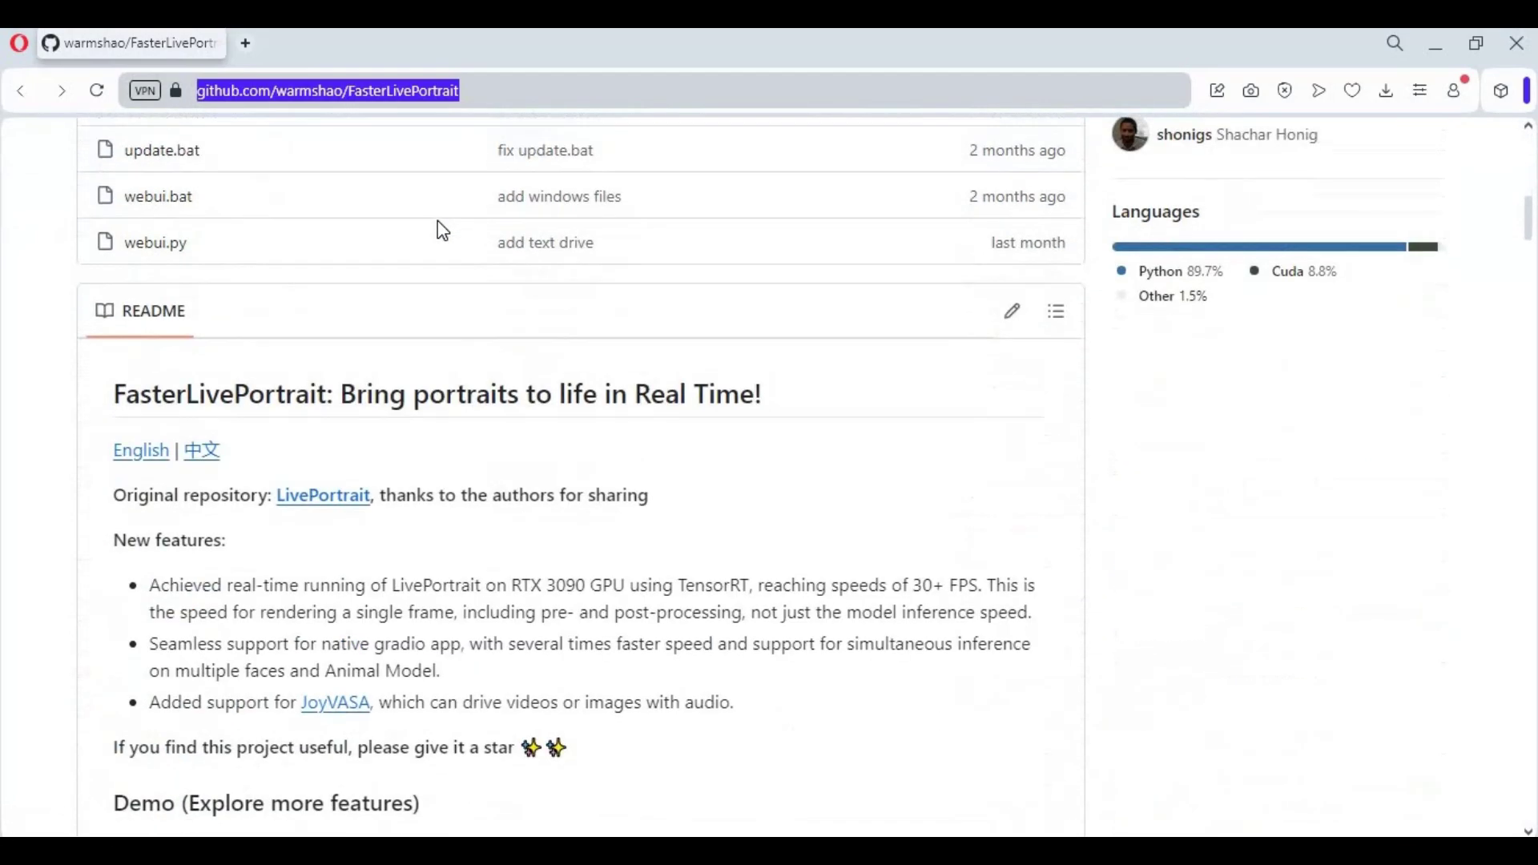
scroll(443, 230, "down", 8)
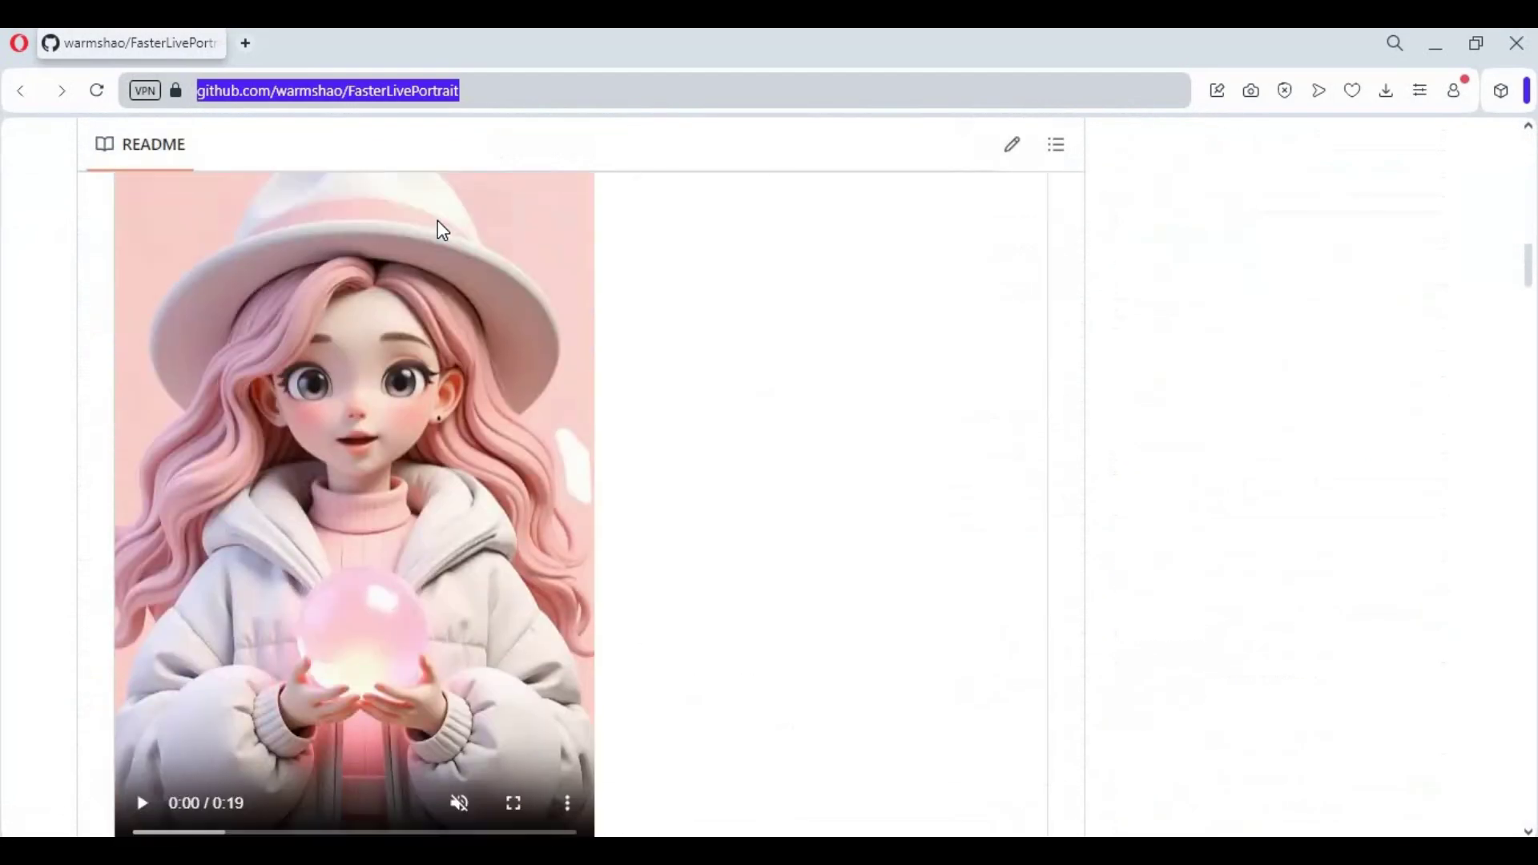
scroll(438, 223, "down", 12)
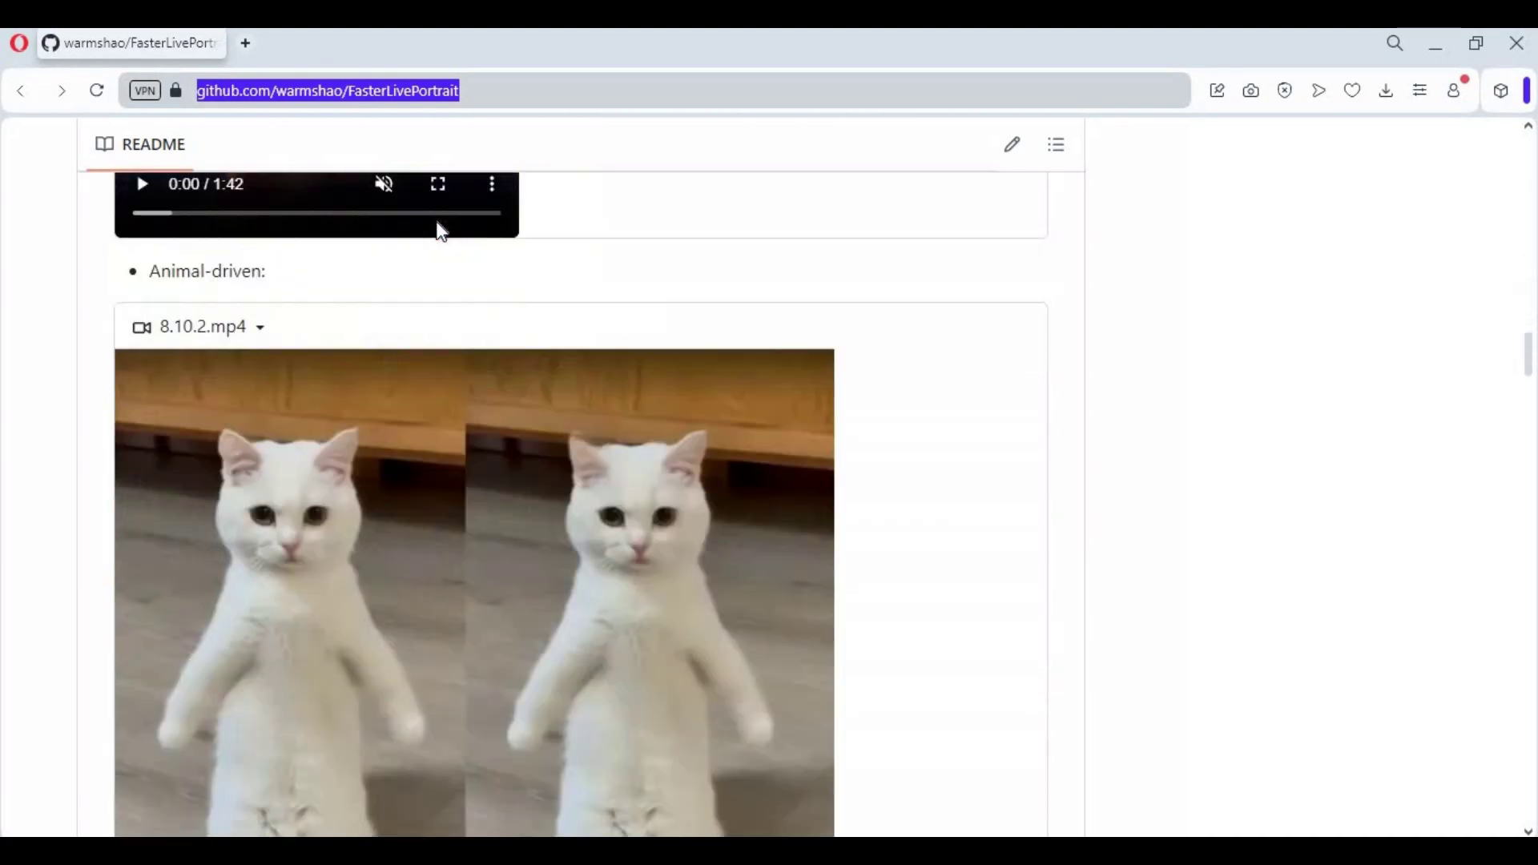
scroll(438, 223, "down", 14)
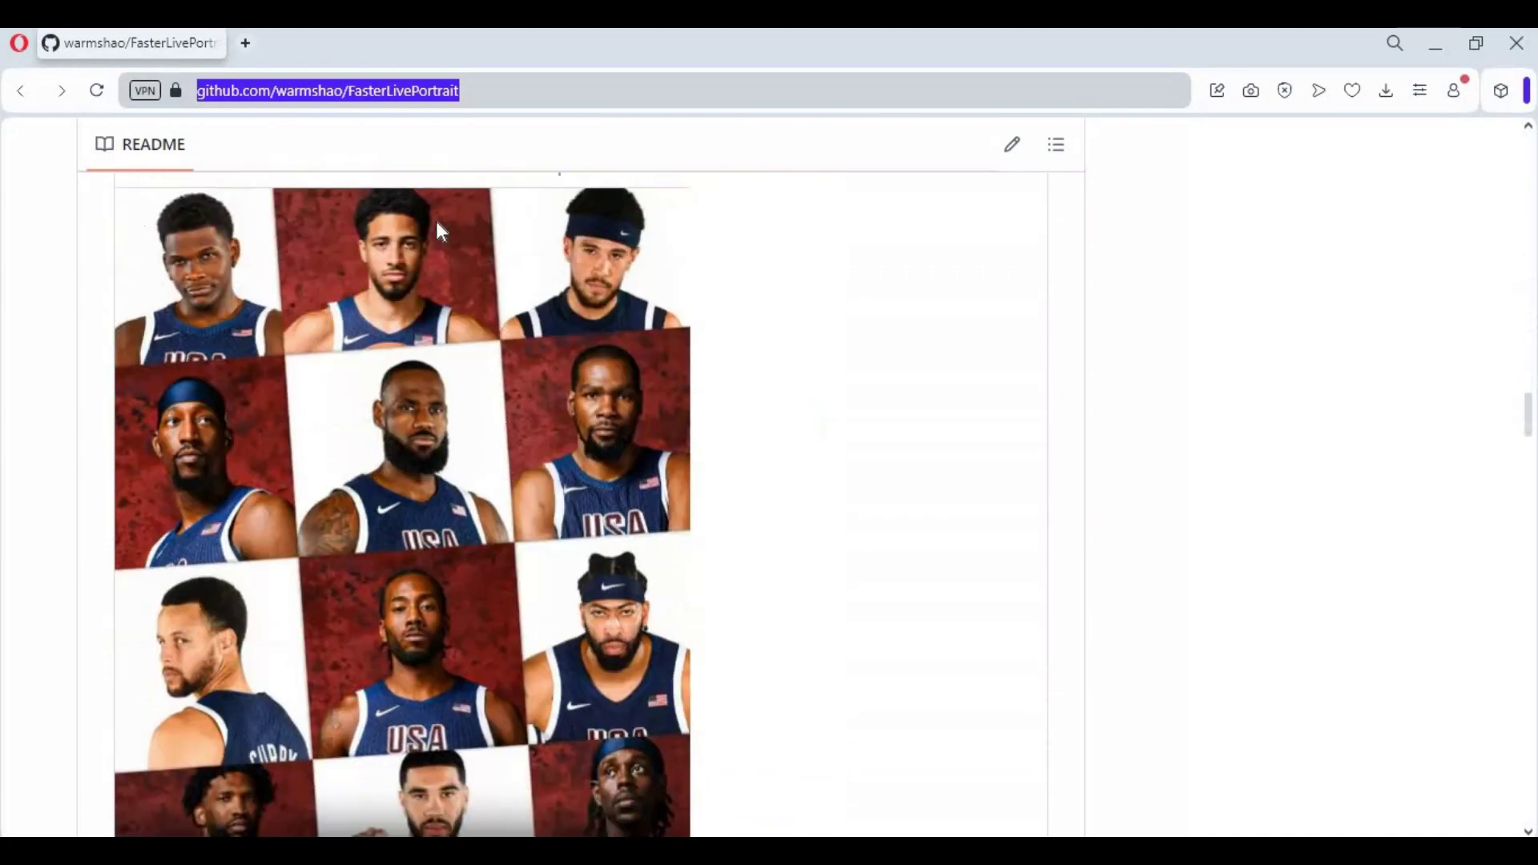
scroll(1446, 410, "up", 20)
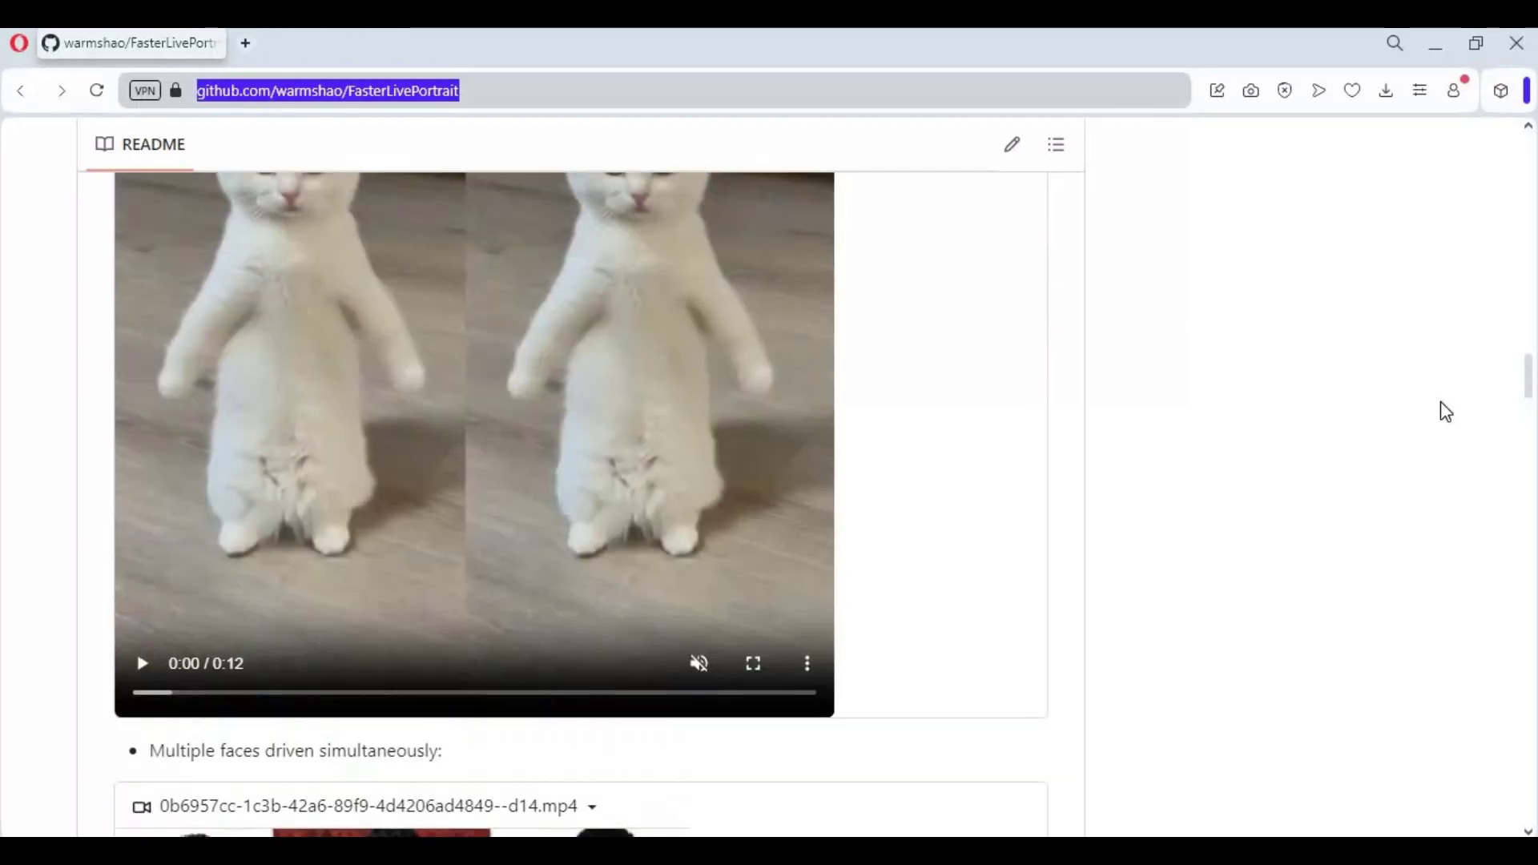
scroll(1470, 403, "up", 20)
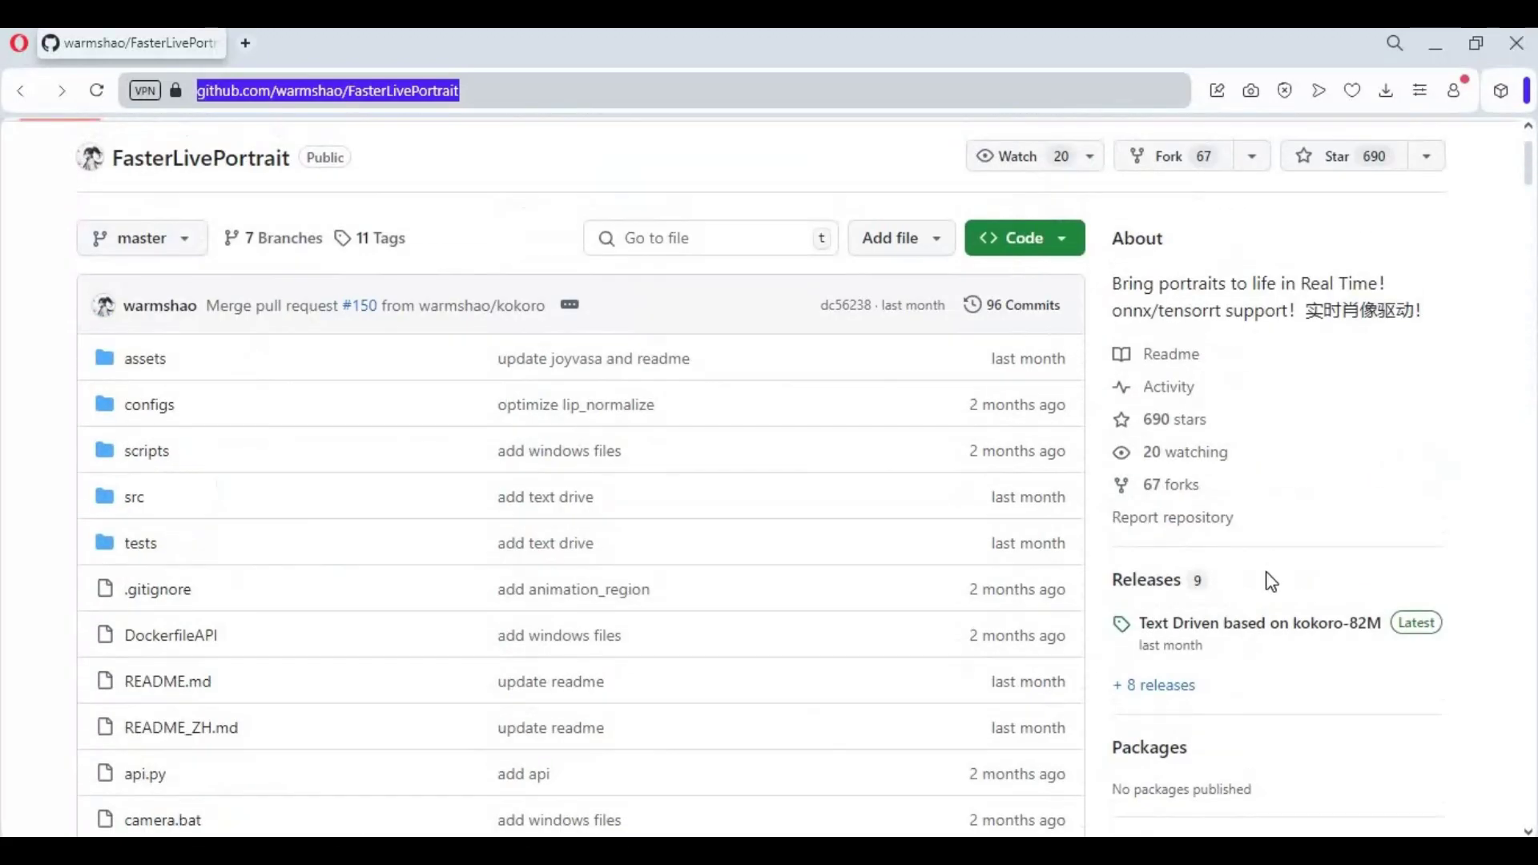
Step: Open the repository's releases and examine the source code archives of the Text Driven based on kokoro-82M release
left_click(1148, 590)
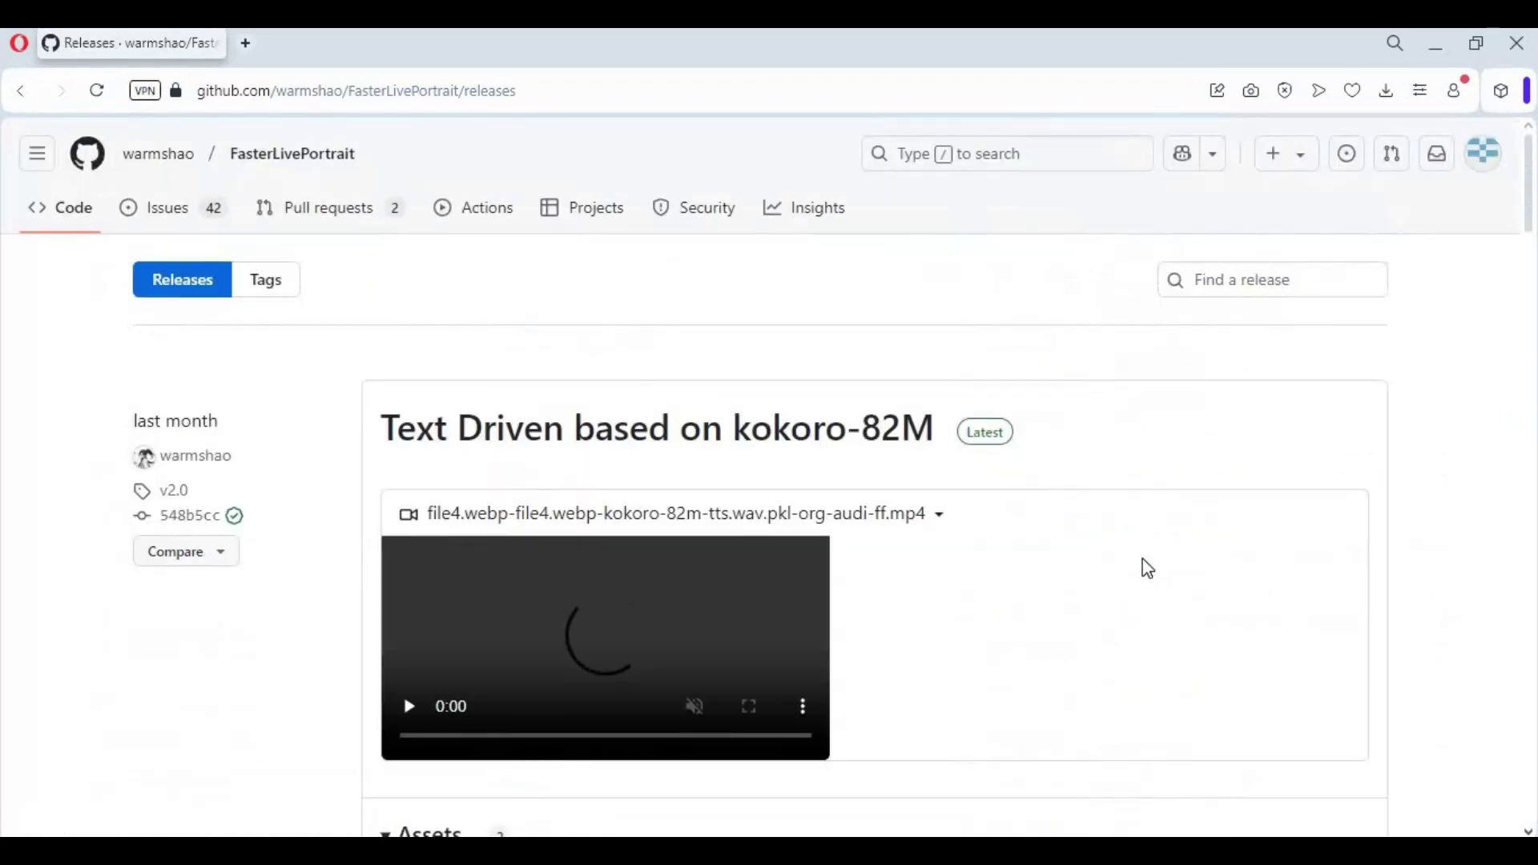
scroll(1147, 568, "down", 4)
scroll(1145, 567, "down", 8)
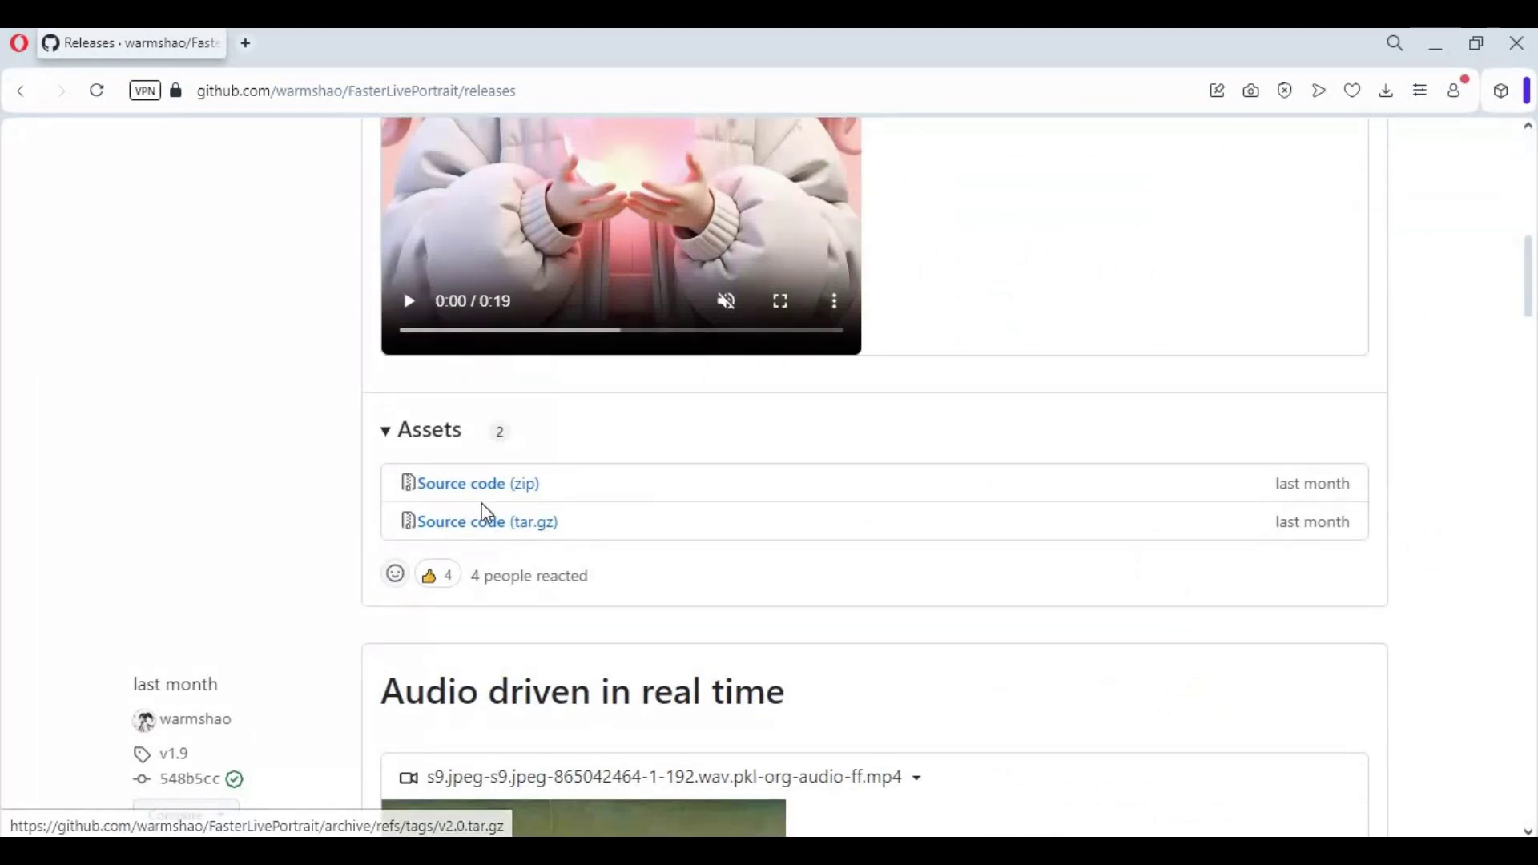
scroll(465, 517, "up", 12)
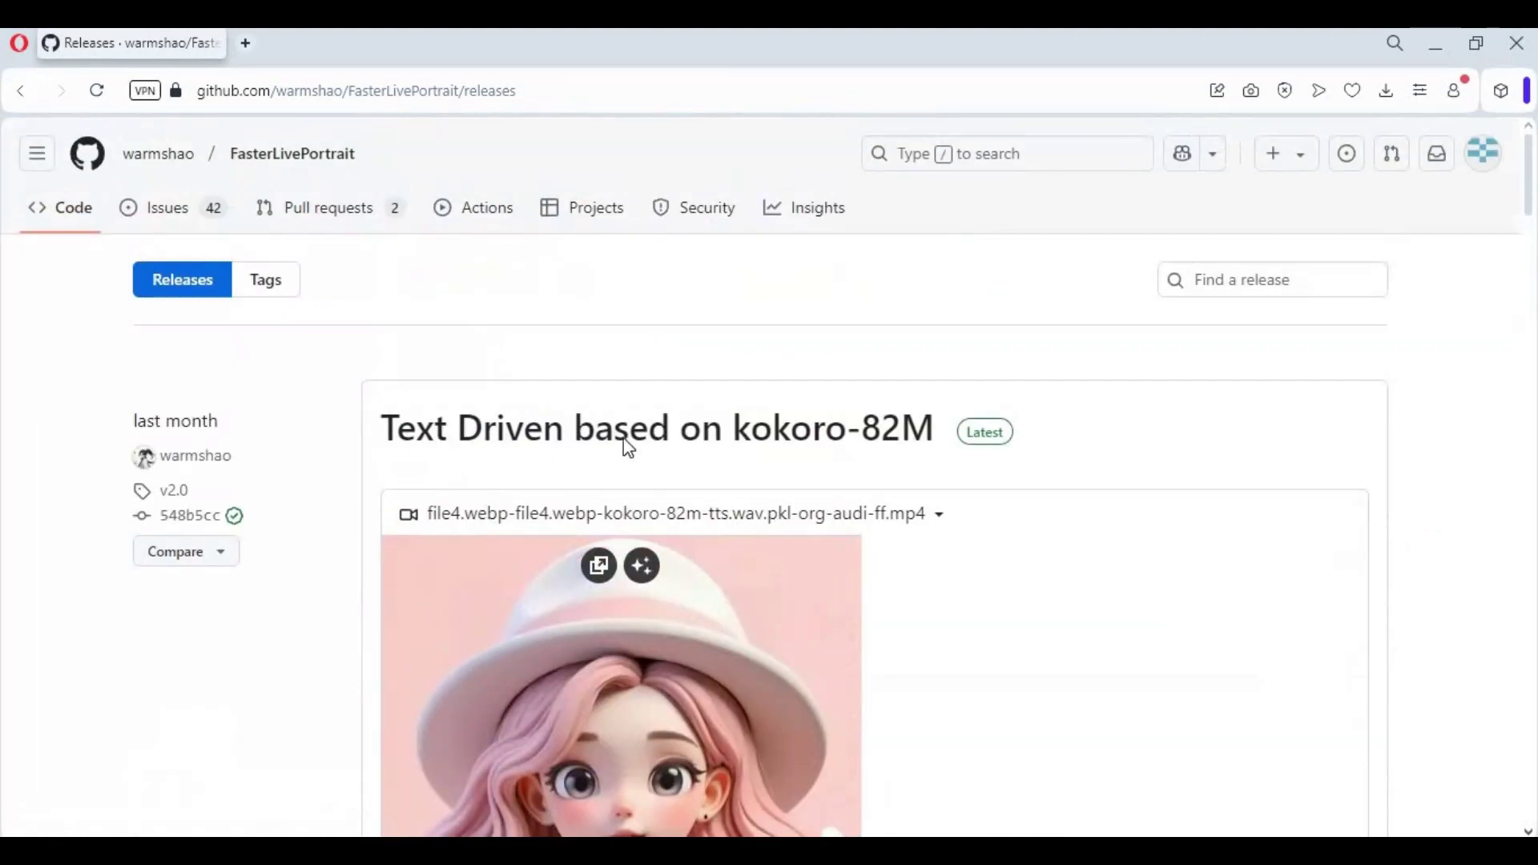
scroll(697, 588, "down", 1)
scroll(693, 579, "down", 12)
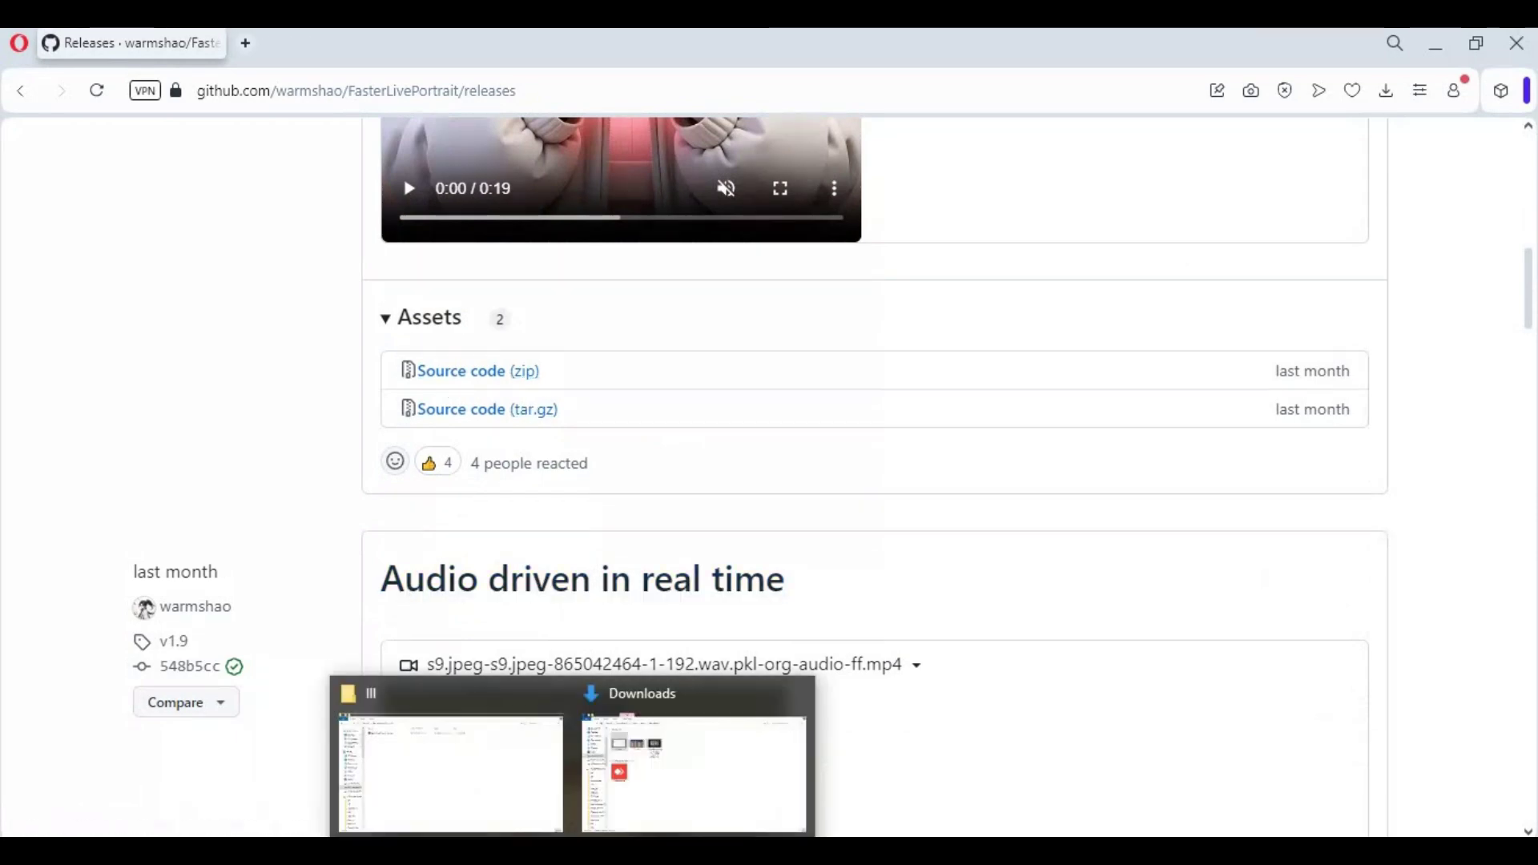
Step: Switch to the lll folder in File Explorer and extract FasterLivePortrait-2.0.zip into that same folder
left_click(464, 790)
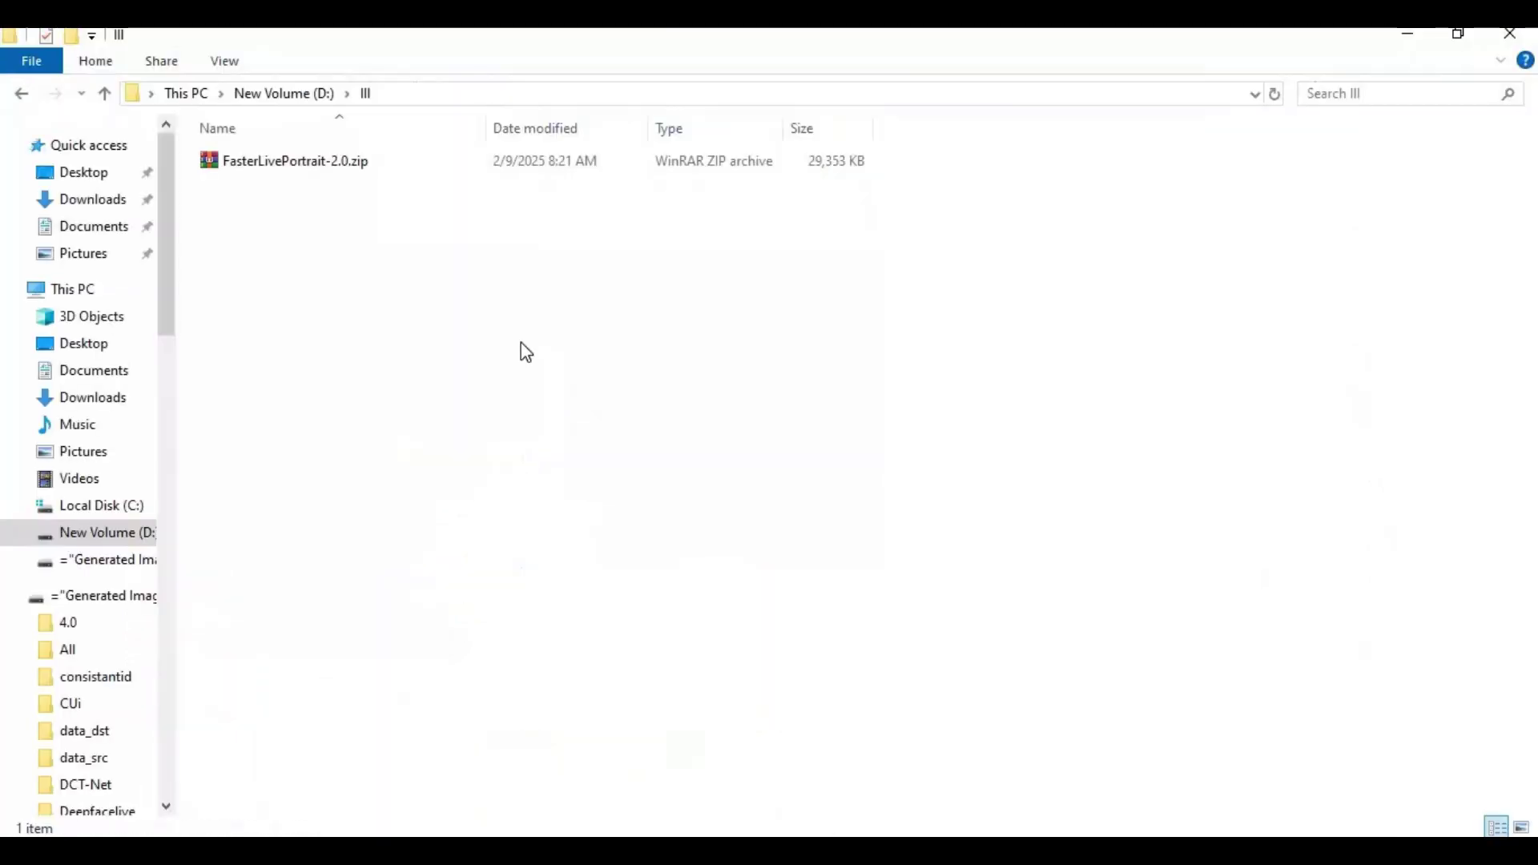
right_click(300, 158)
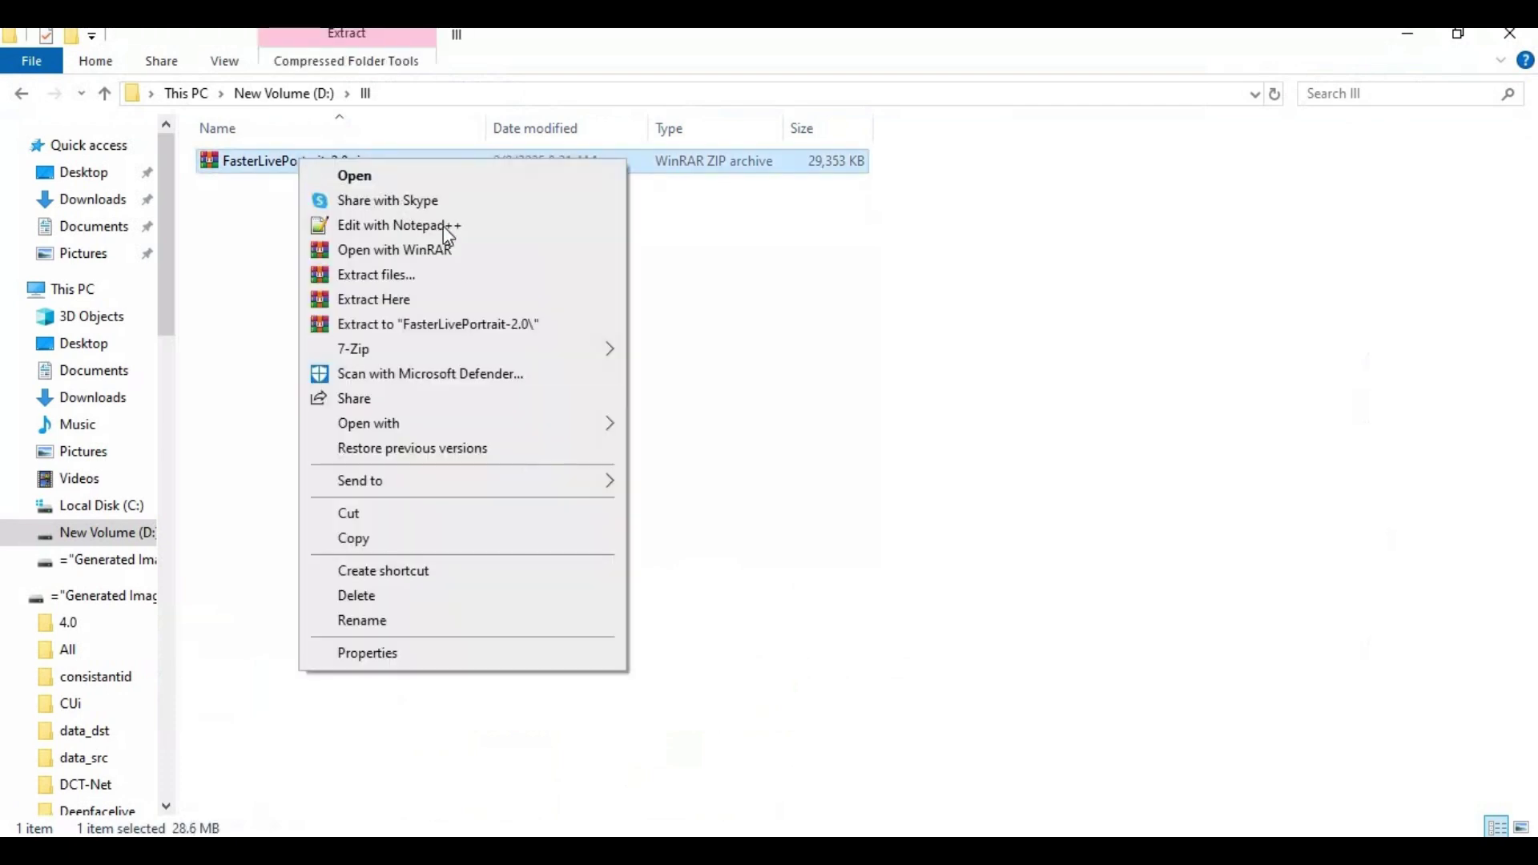
left_click(416, 301)
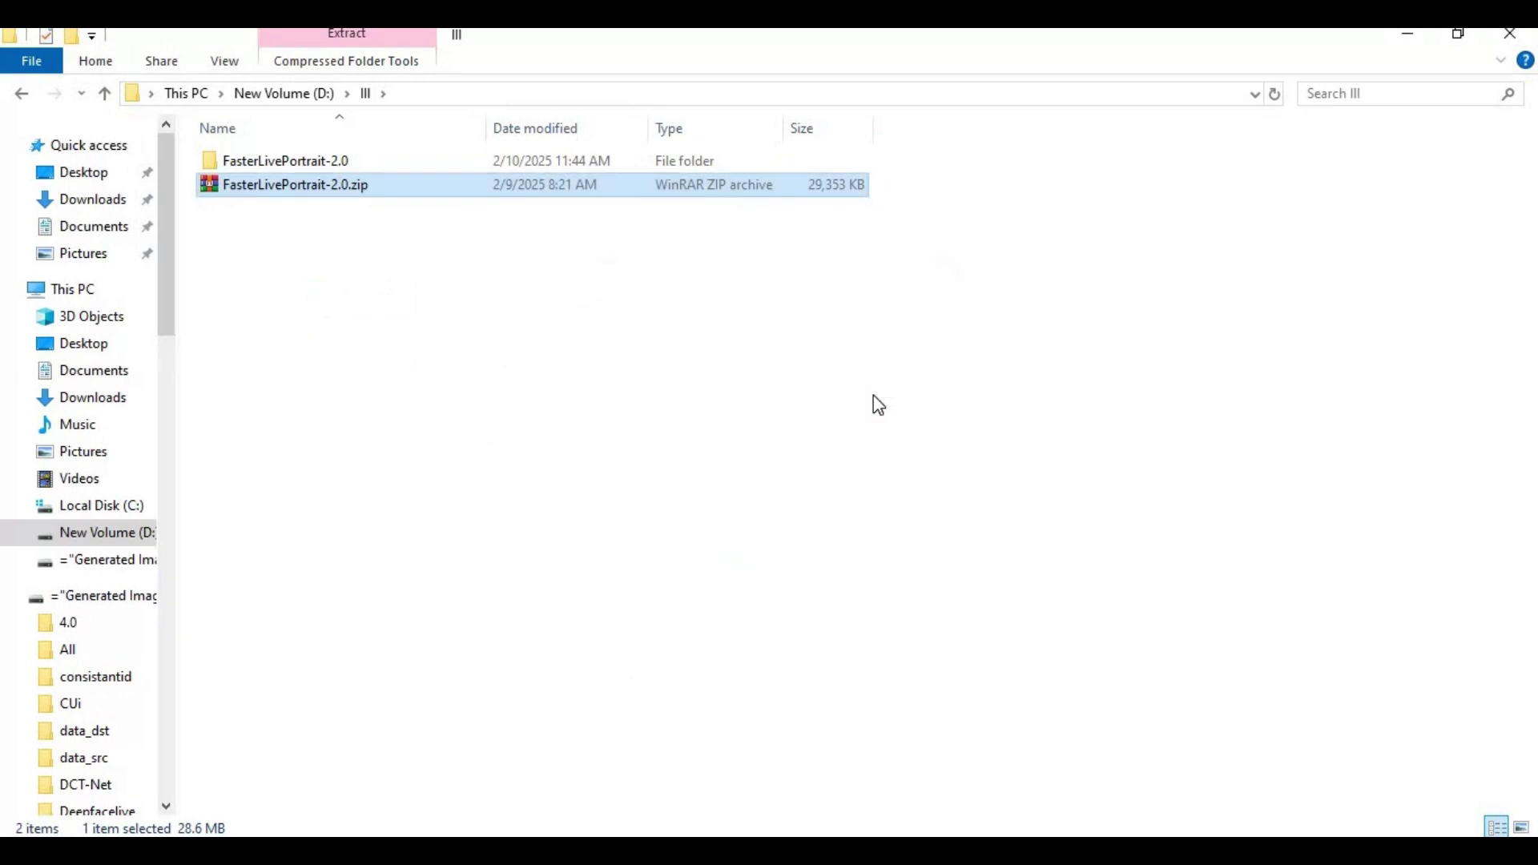
Step: Open the extracted FasterLivePortrait-2.0 folder and start a command prompt at that location
double_click(250, 164)
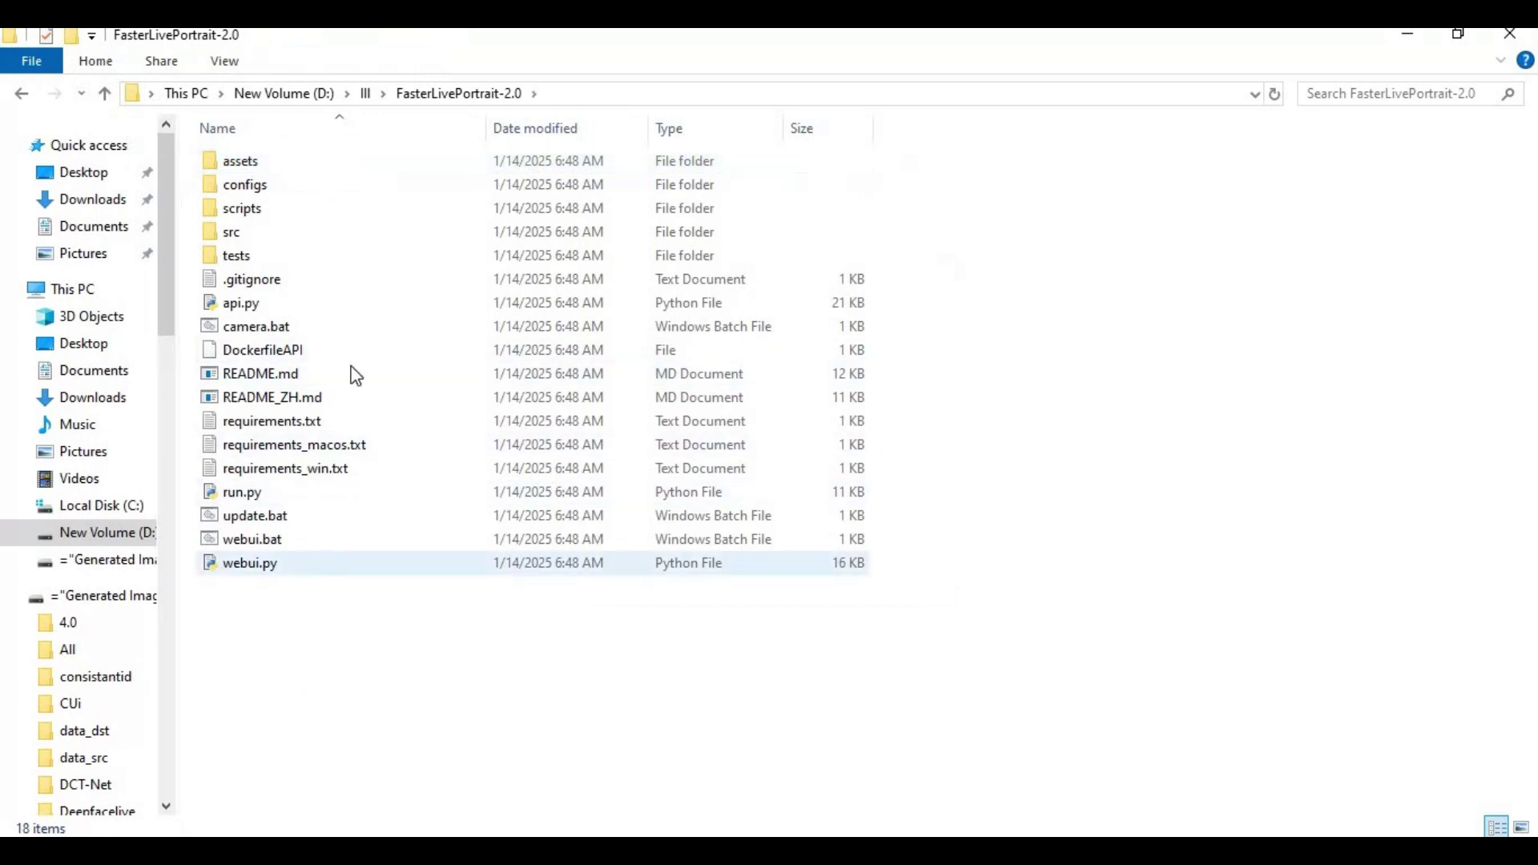
left_click(608, 94)
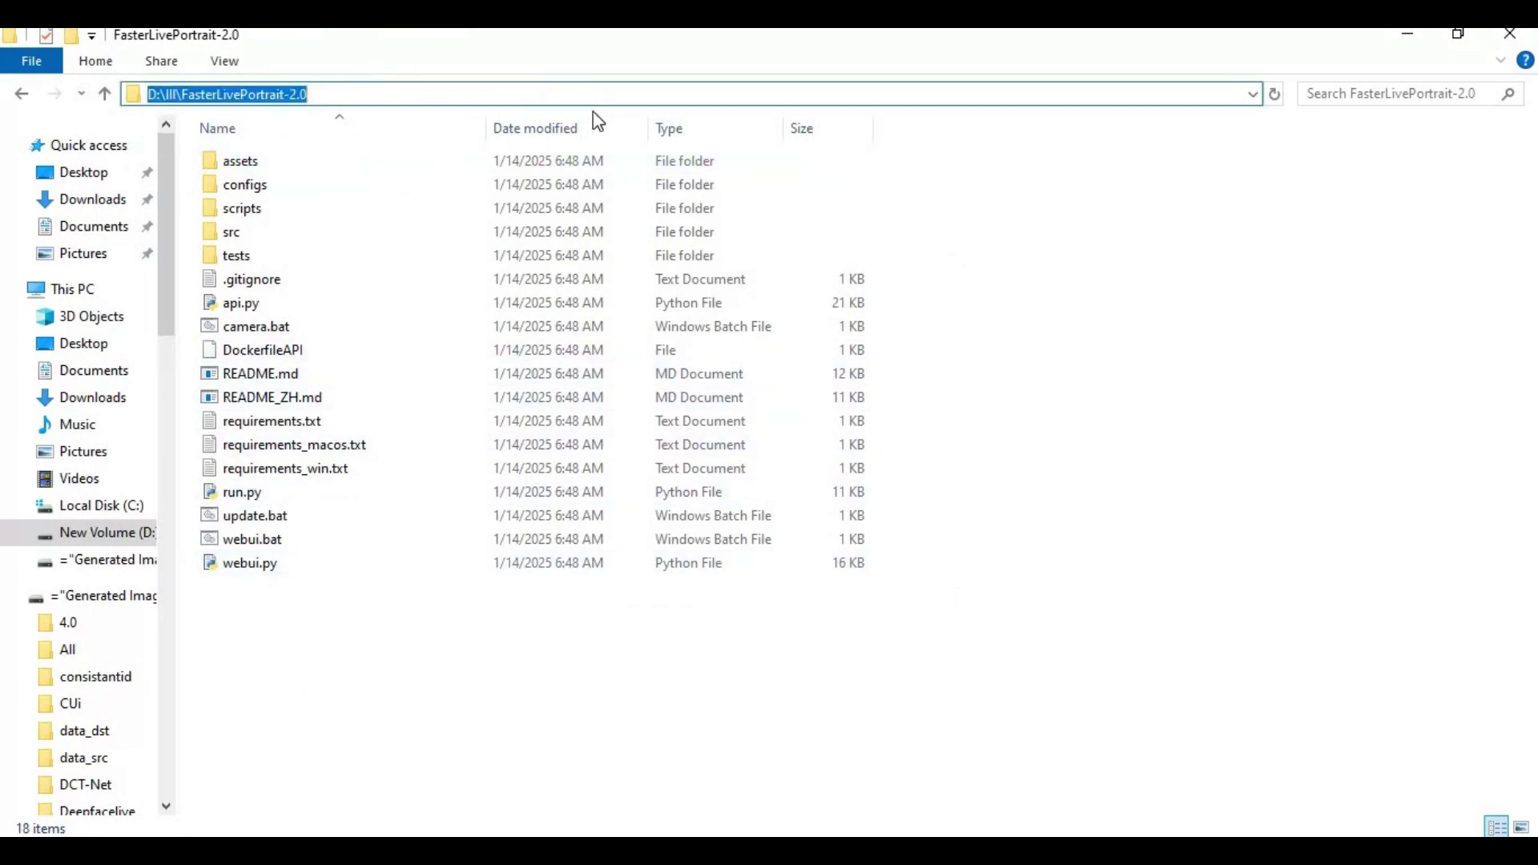
type("c")
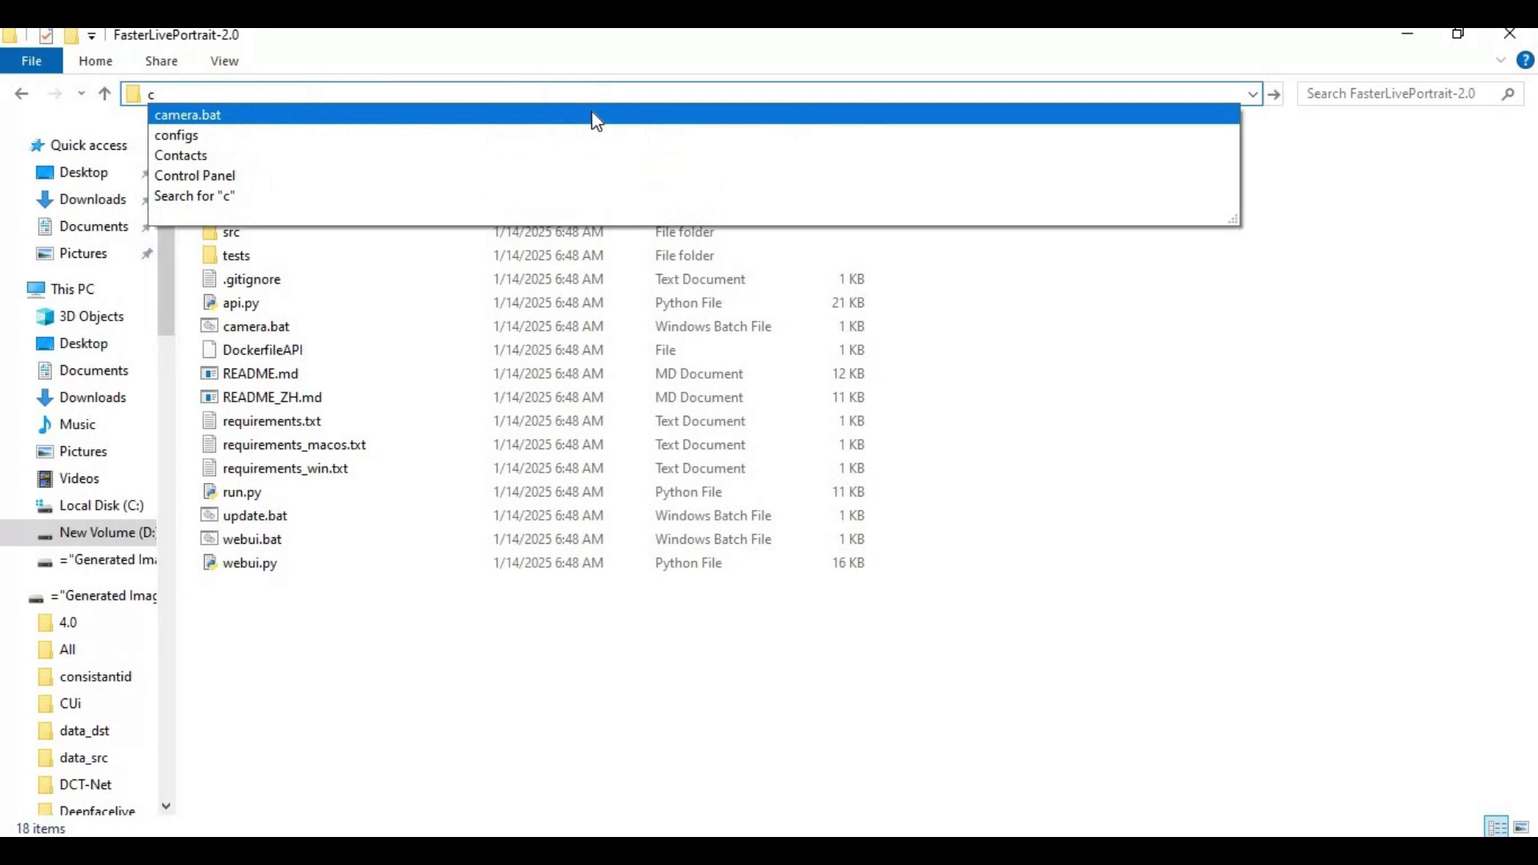
type("md")
key("Return")
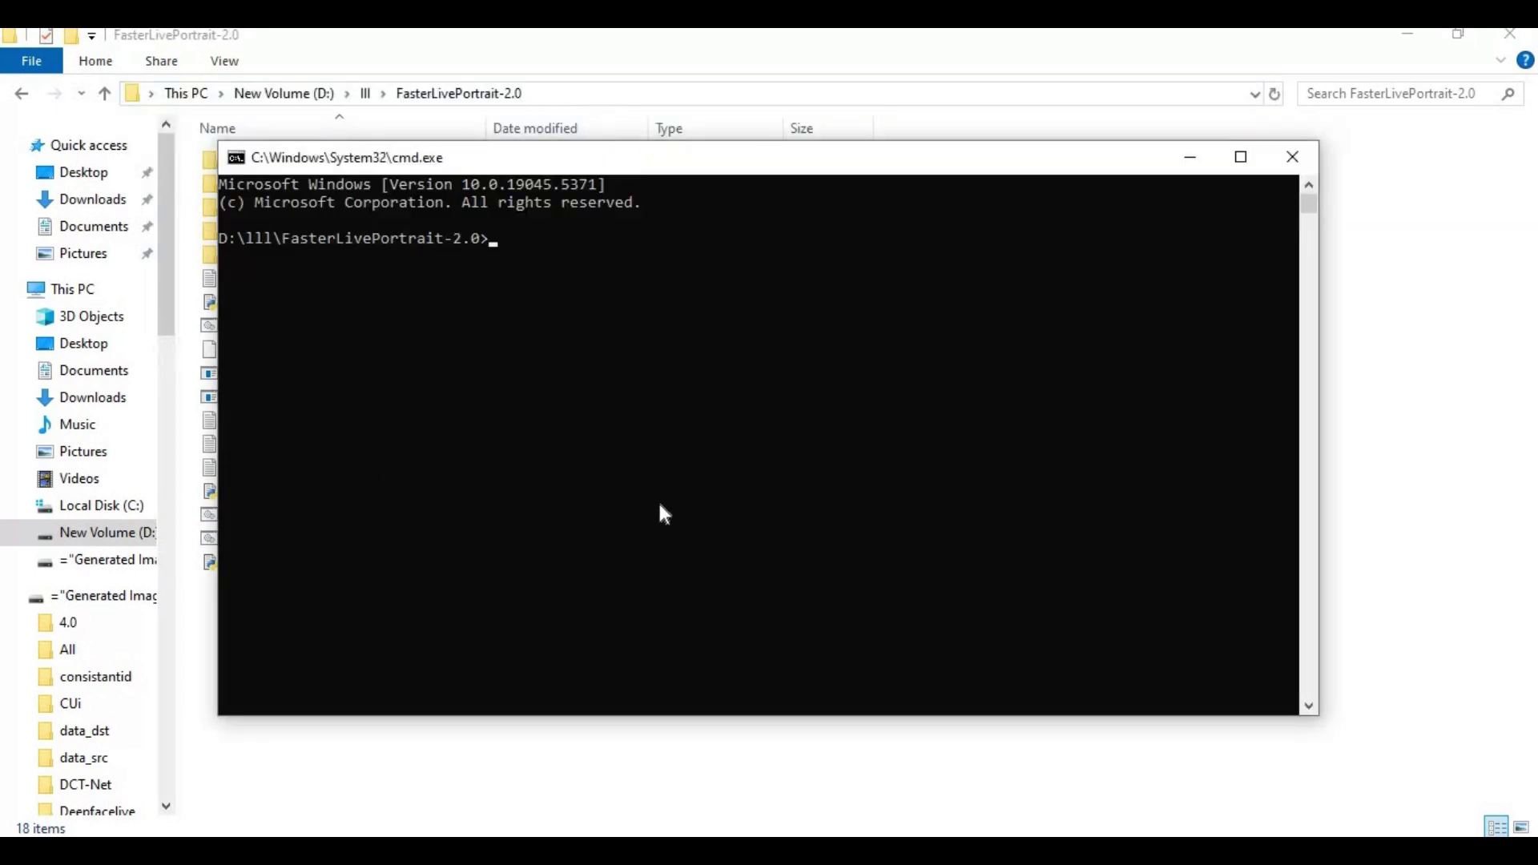
Step: Create a Python 3.10 virtual environment with py -3.10 -m venv venv and activate it with venv\scripts\activate
type("p")
type("y 0")
type("3.10")
type(" 0")
type("m")
type(" venv venv")
key("Return")
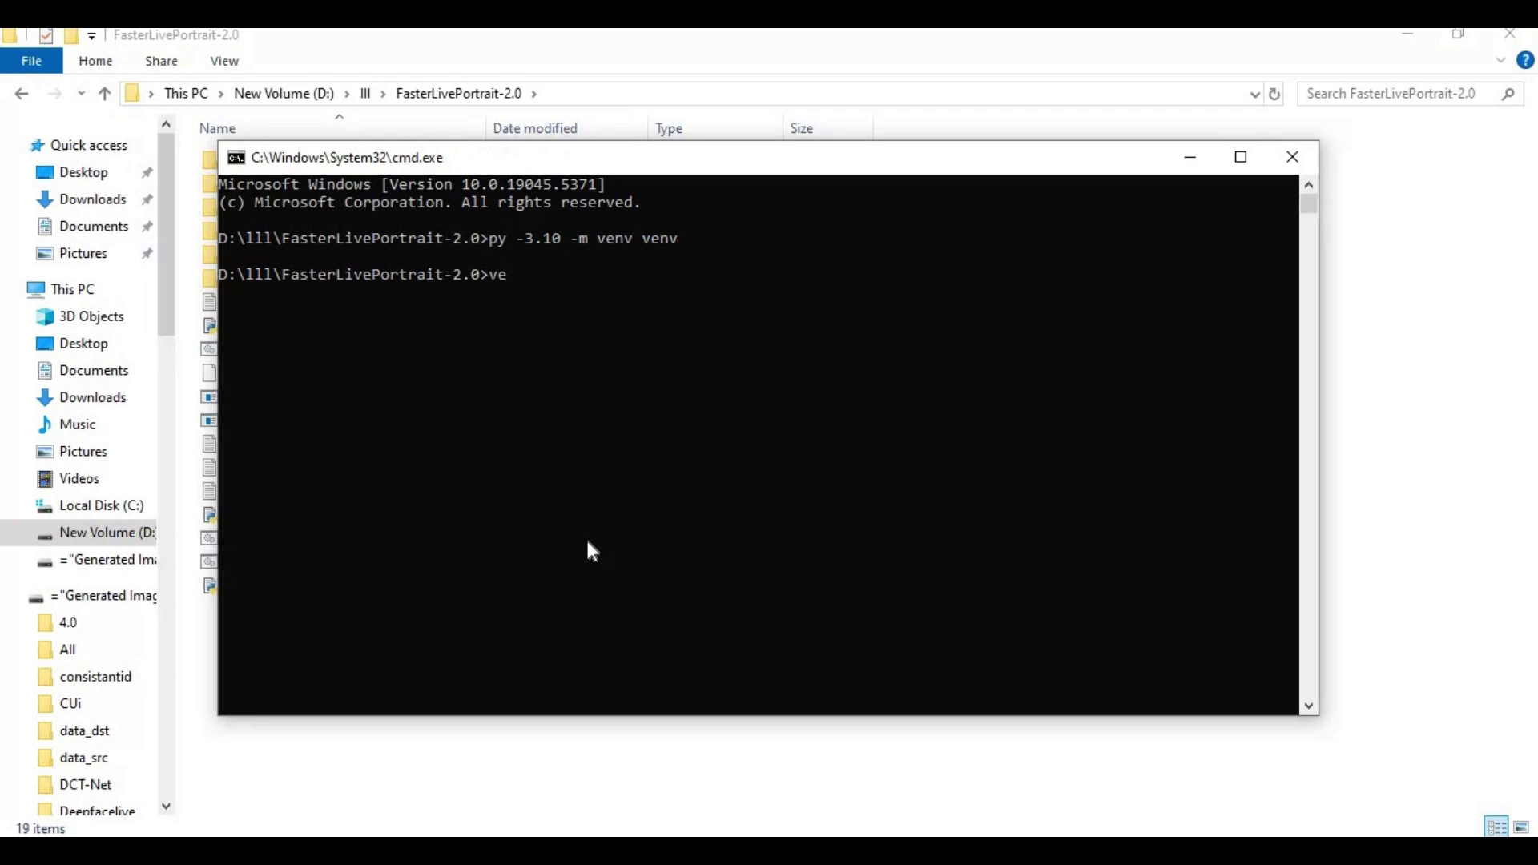
type("v\\scripts\\activate")
key("Return")
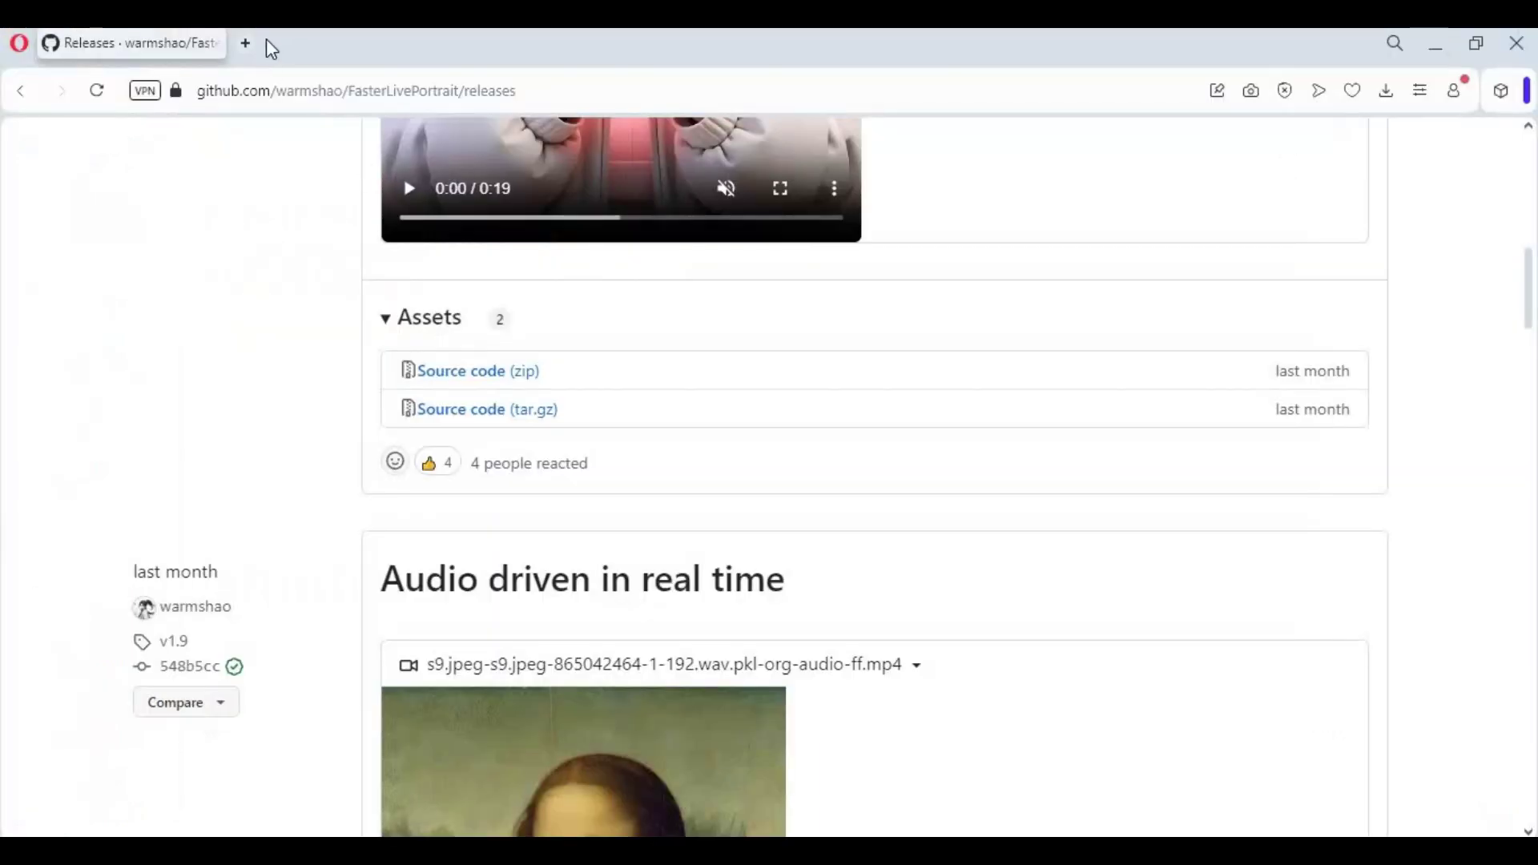
Step: Switch to the browser, search for pytorch in a new tab, and find the install command selector on pytorch.org
left_click(247, 46)
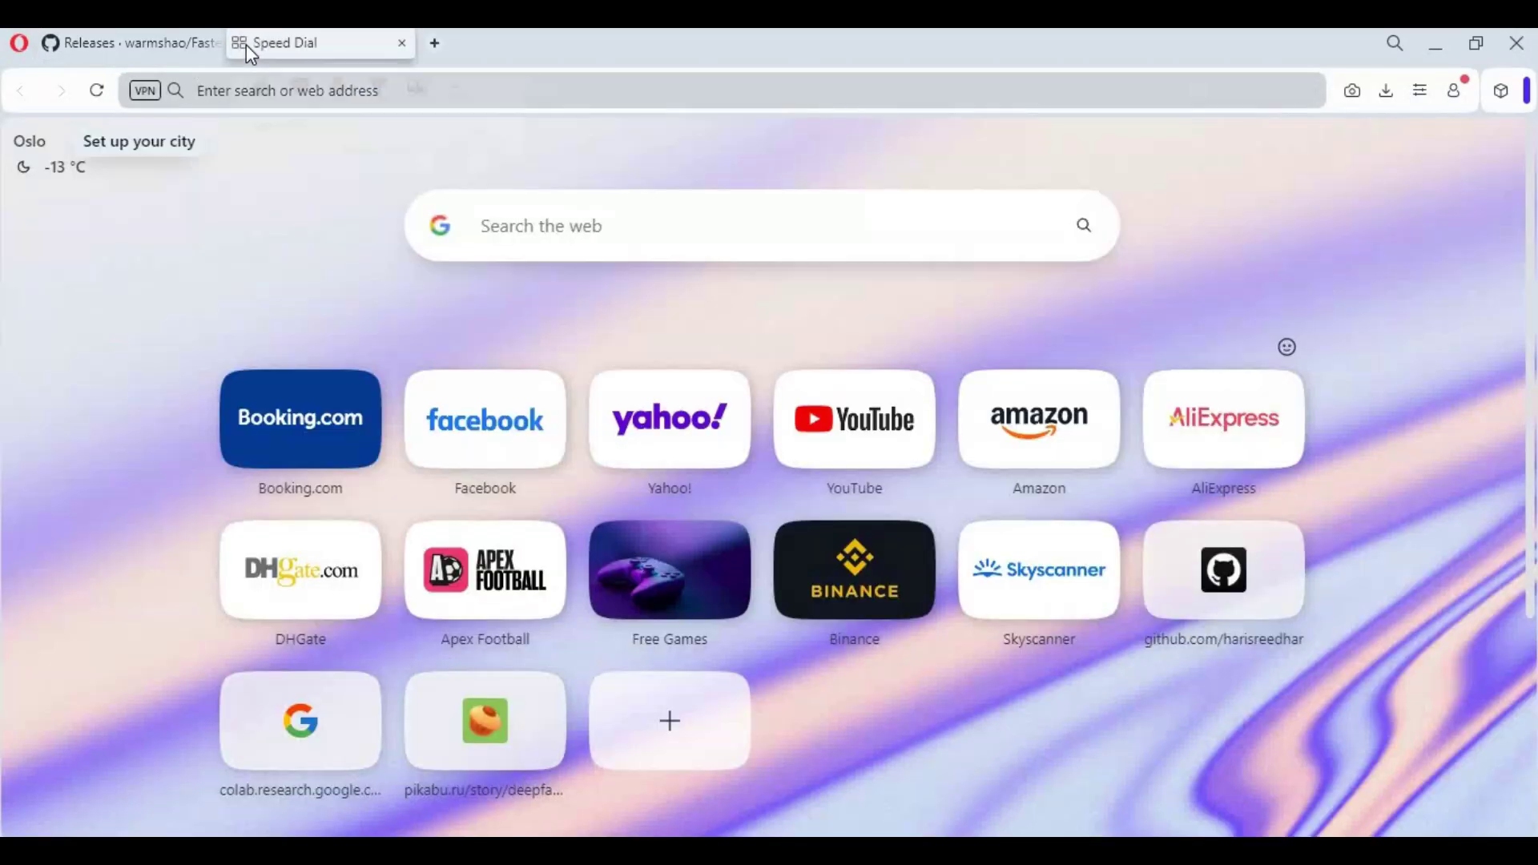
type("pyt")
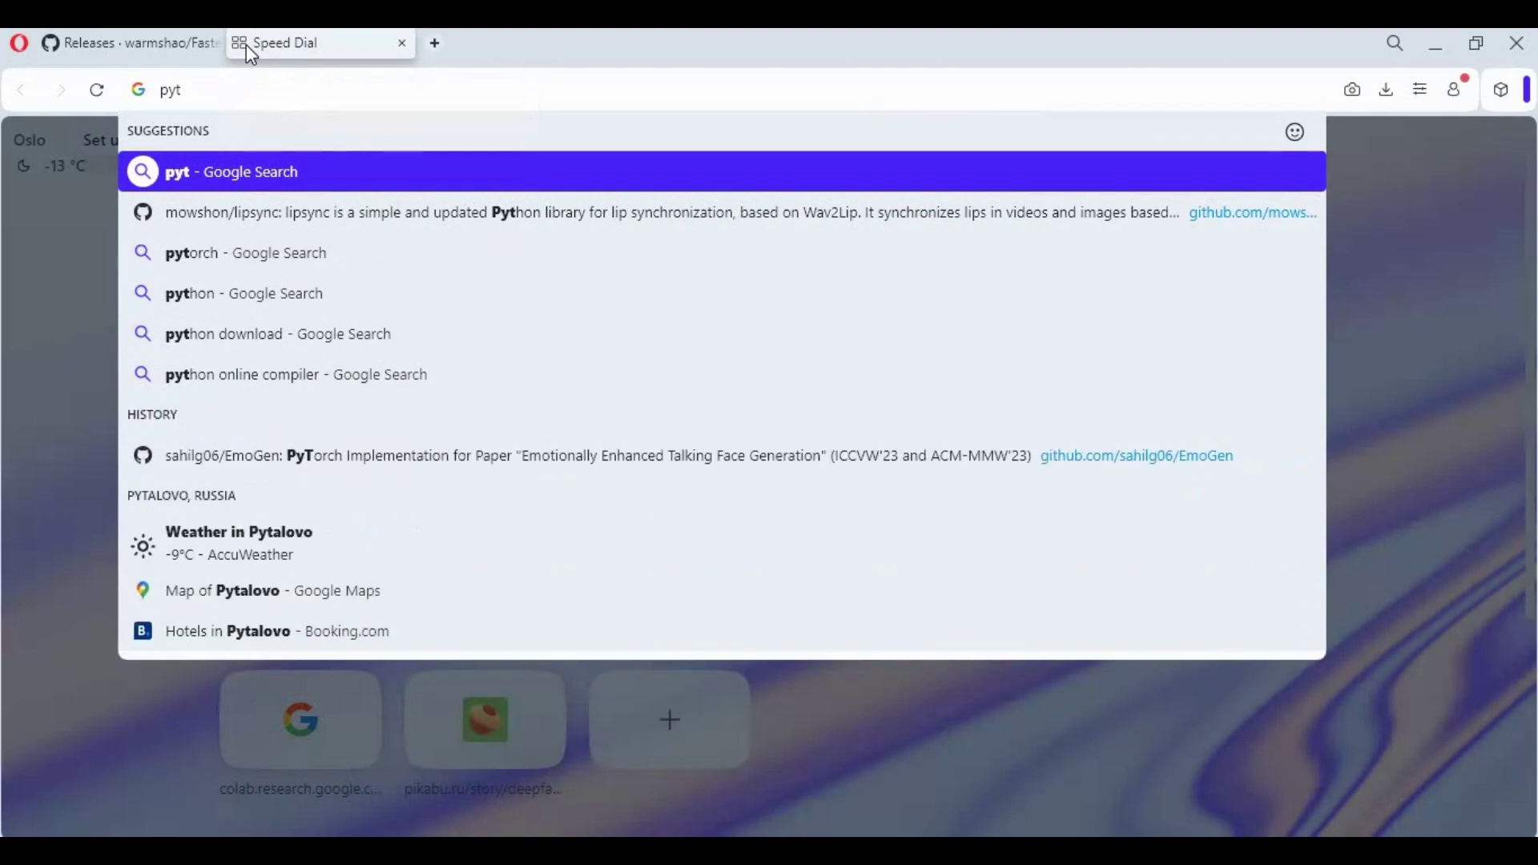
left_click(218, 250)
left_click(241, 352)
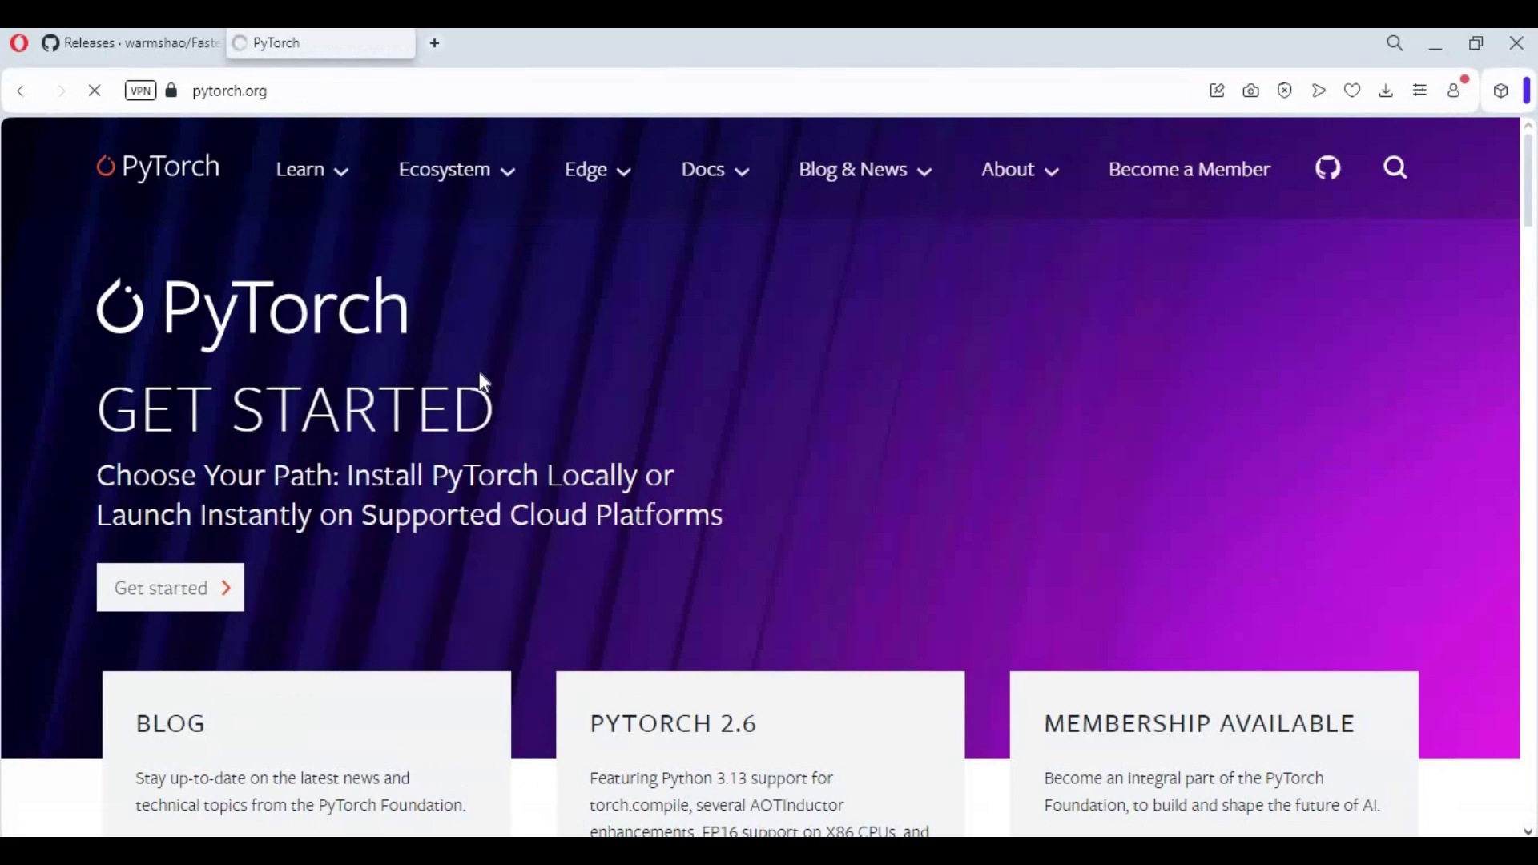
scroll(481, 373, "down", 15)
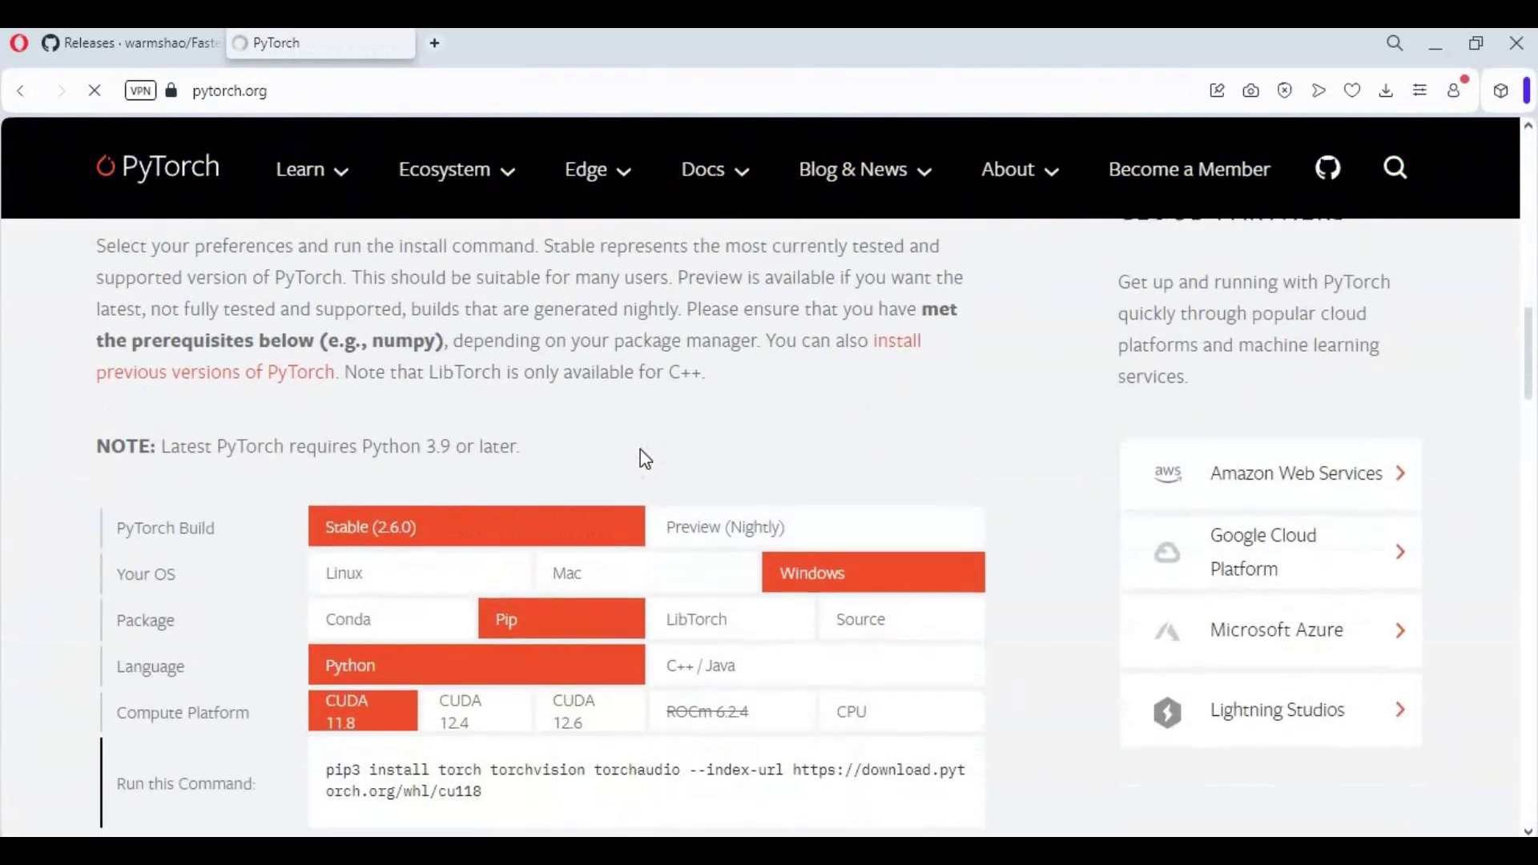
Step: Choose CUDA 11.8 as the compute platform and copy the generated pip3 install command for PyTorch
scroll(645, 459, "down", 5)
left_click(445, 371)
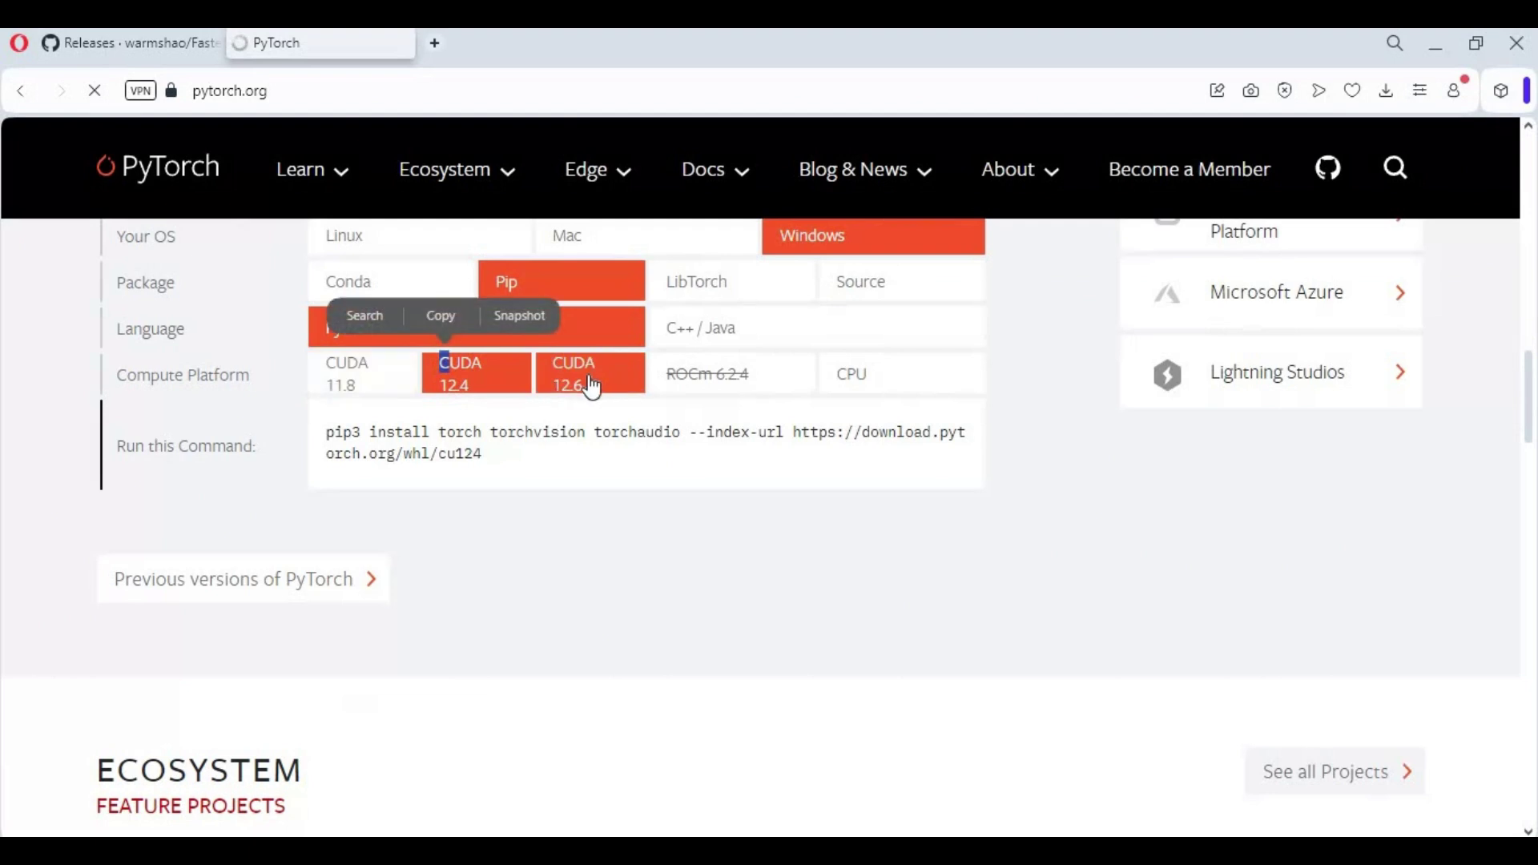
left_click(343, 377)
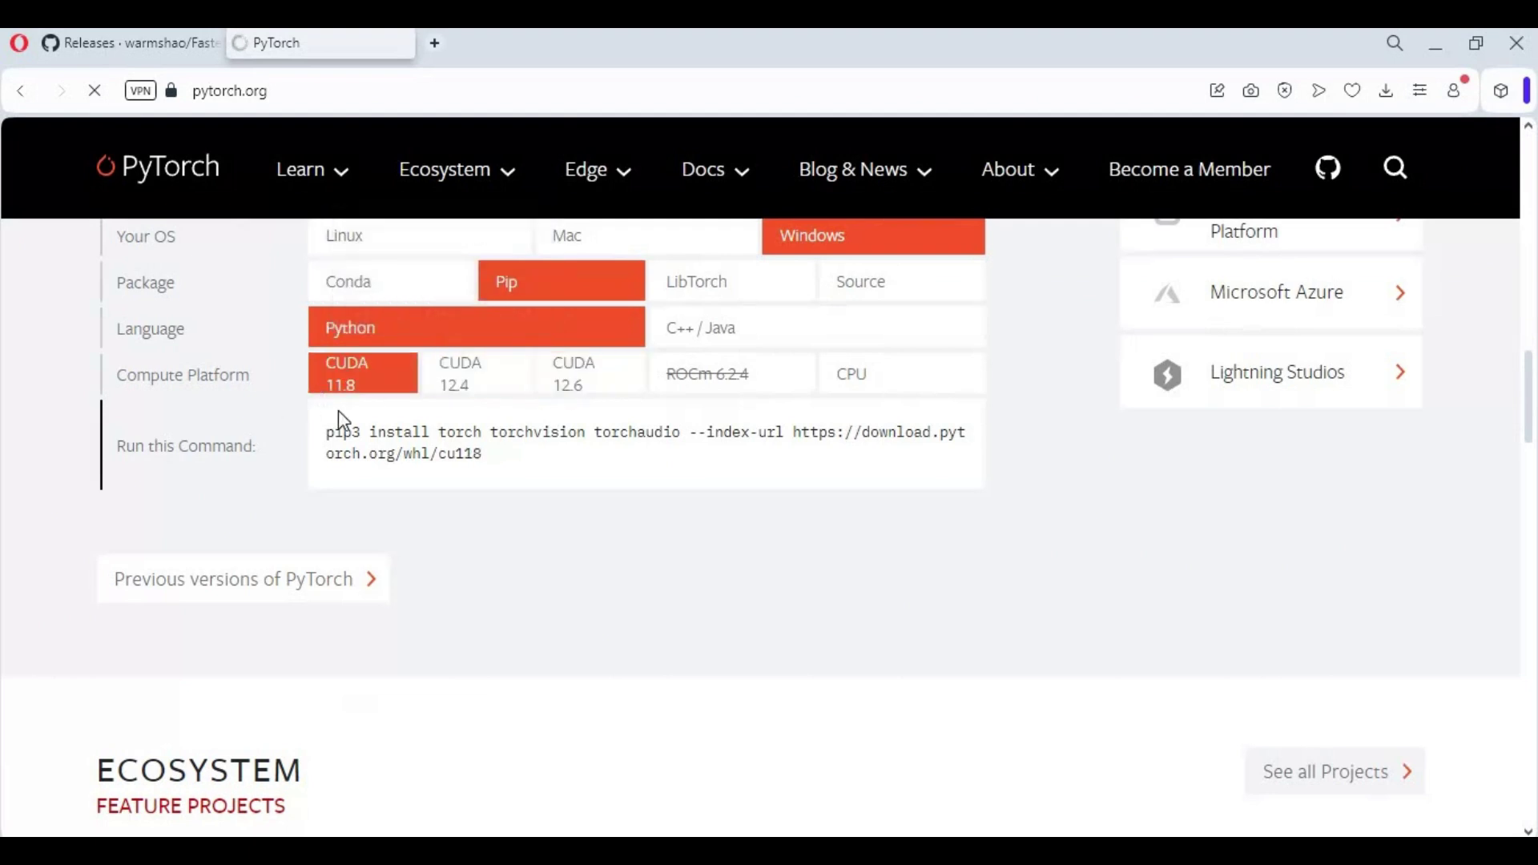
left_click_drag(486, 457, 350, 434)
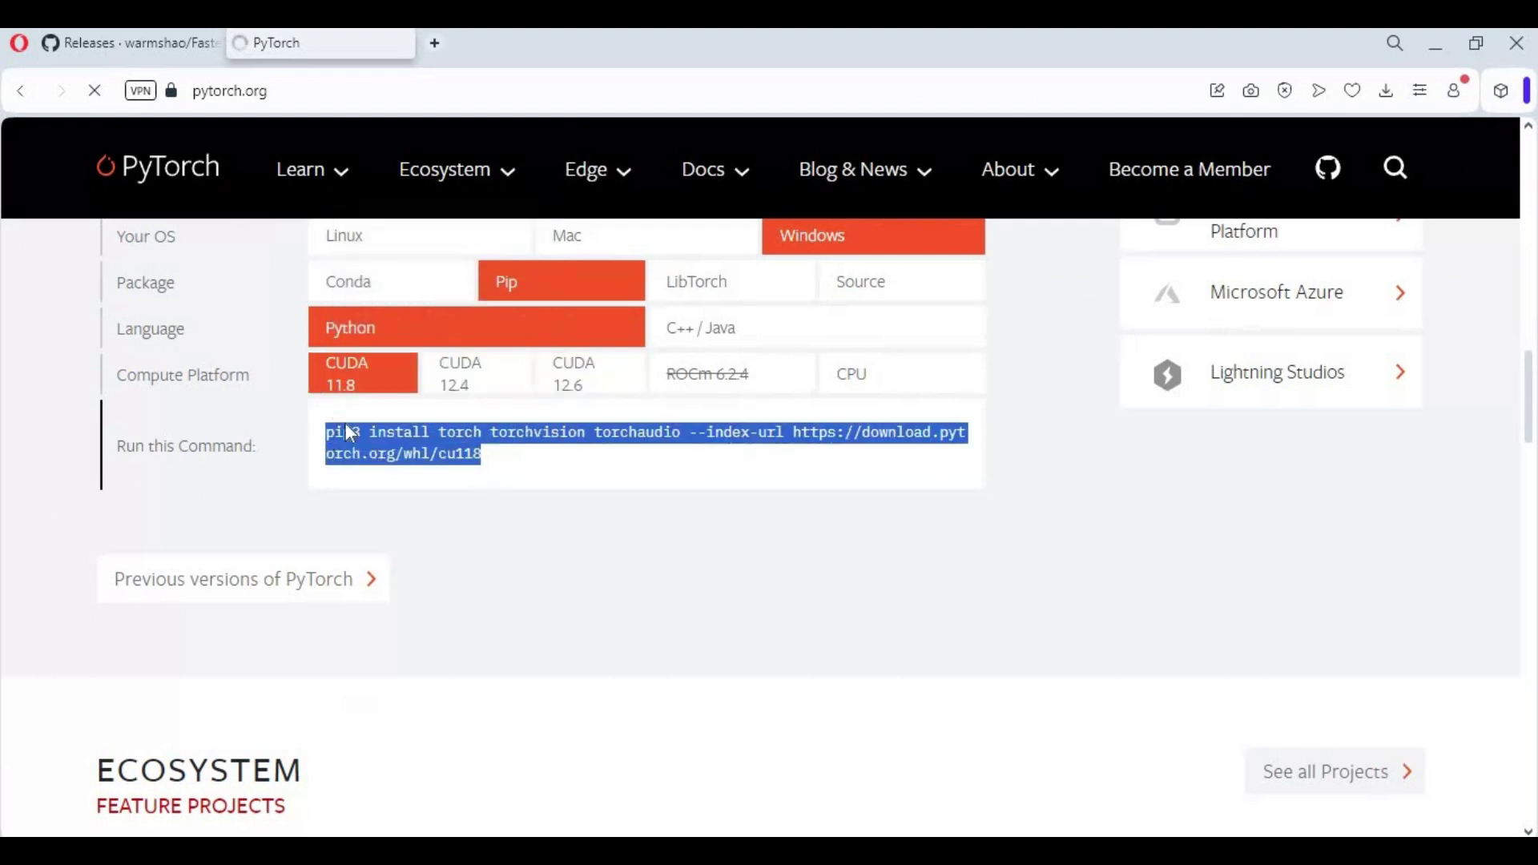
right_click(350, 434)
left_click(382, 521)
Step: Switch to the command prompt and run the copied pip3 install torch torchvision torchaudio command with the cu118 index URL
key("alt+Tab")
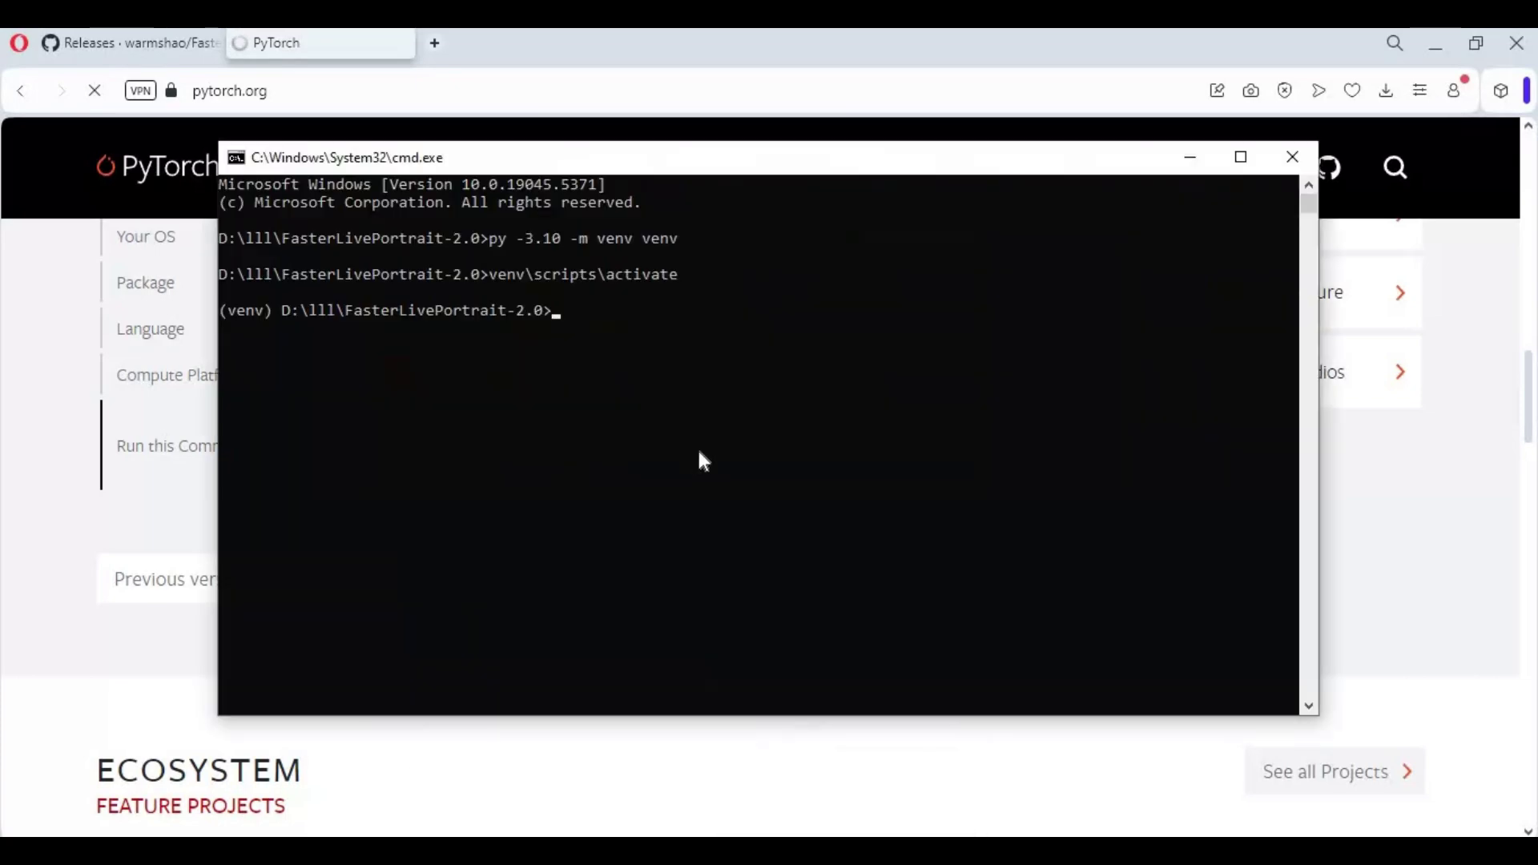
key("ctrl+v")
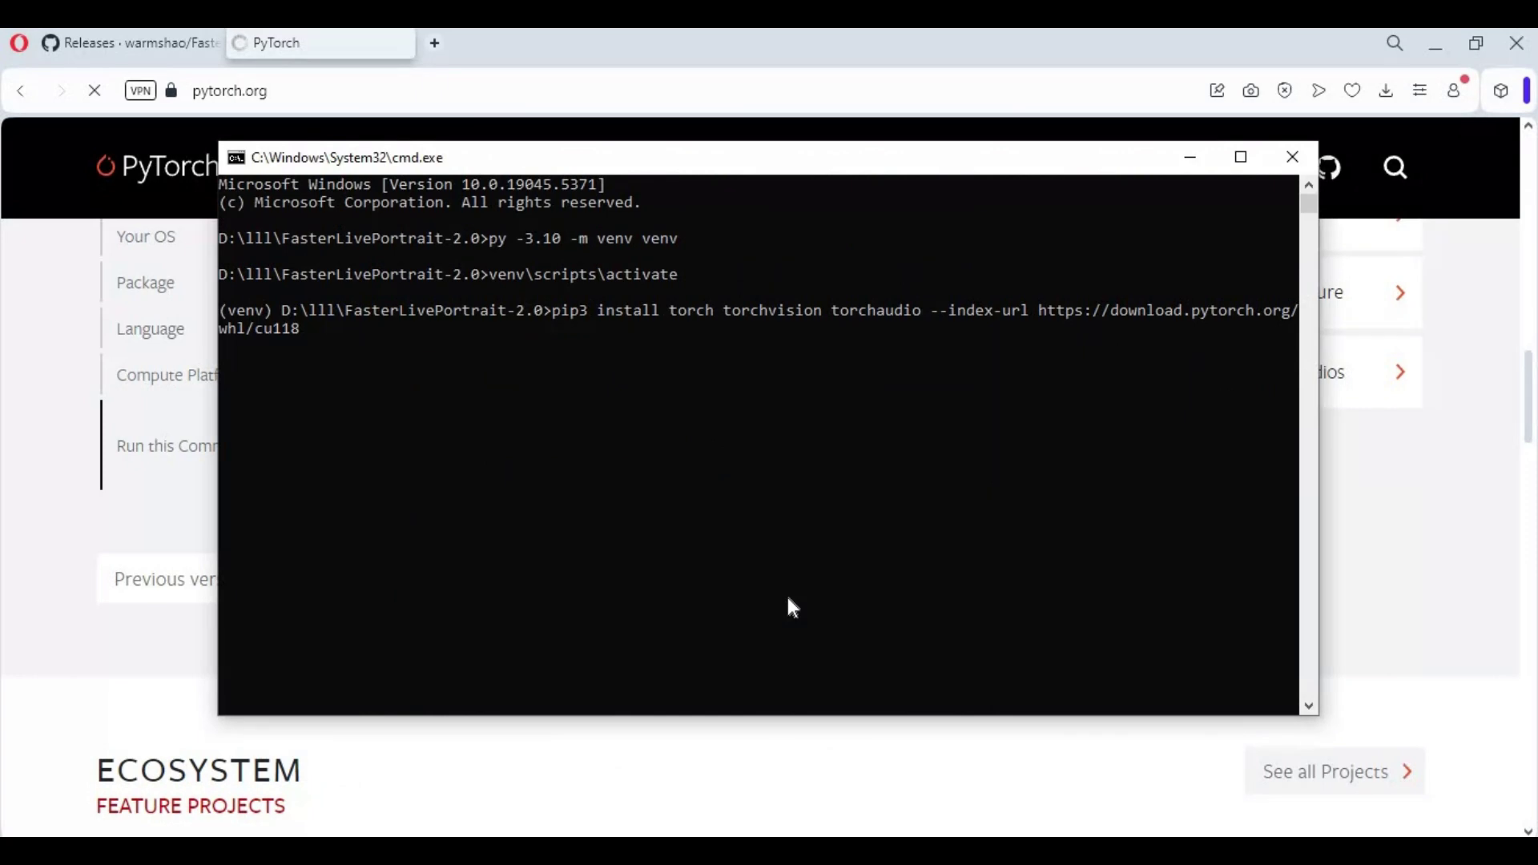
key("Return")
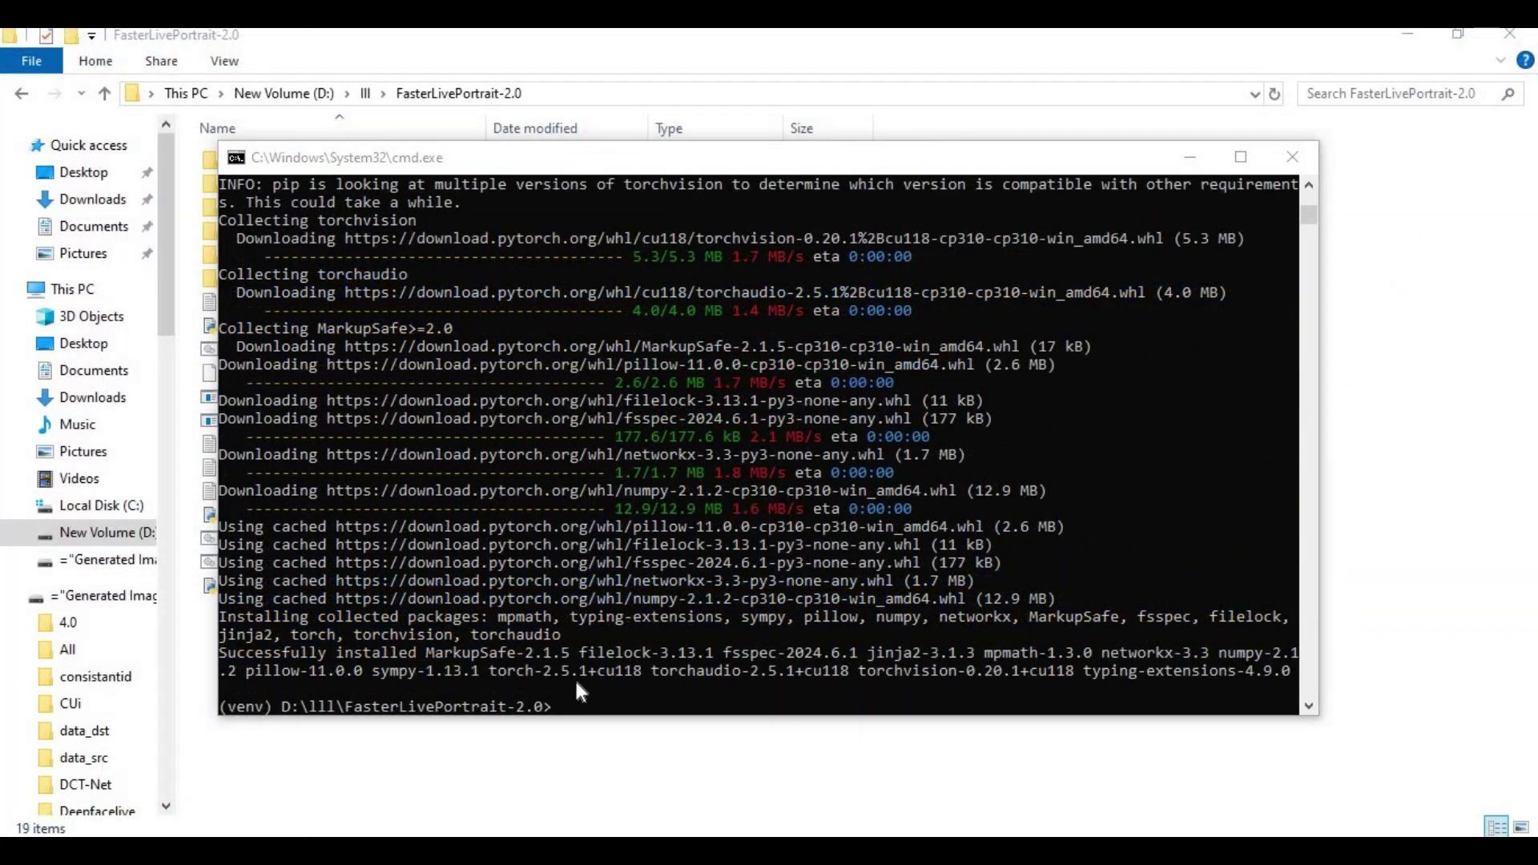
Step: Open requirements.txt from the FasterLivePortrait-2.0 folder in File Explorer and add onnxruntime-gpu on a new line after soundfile
left_click(589, 797)
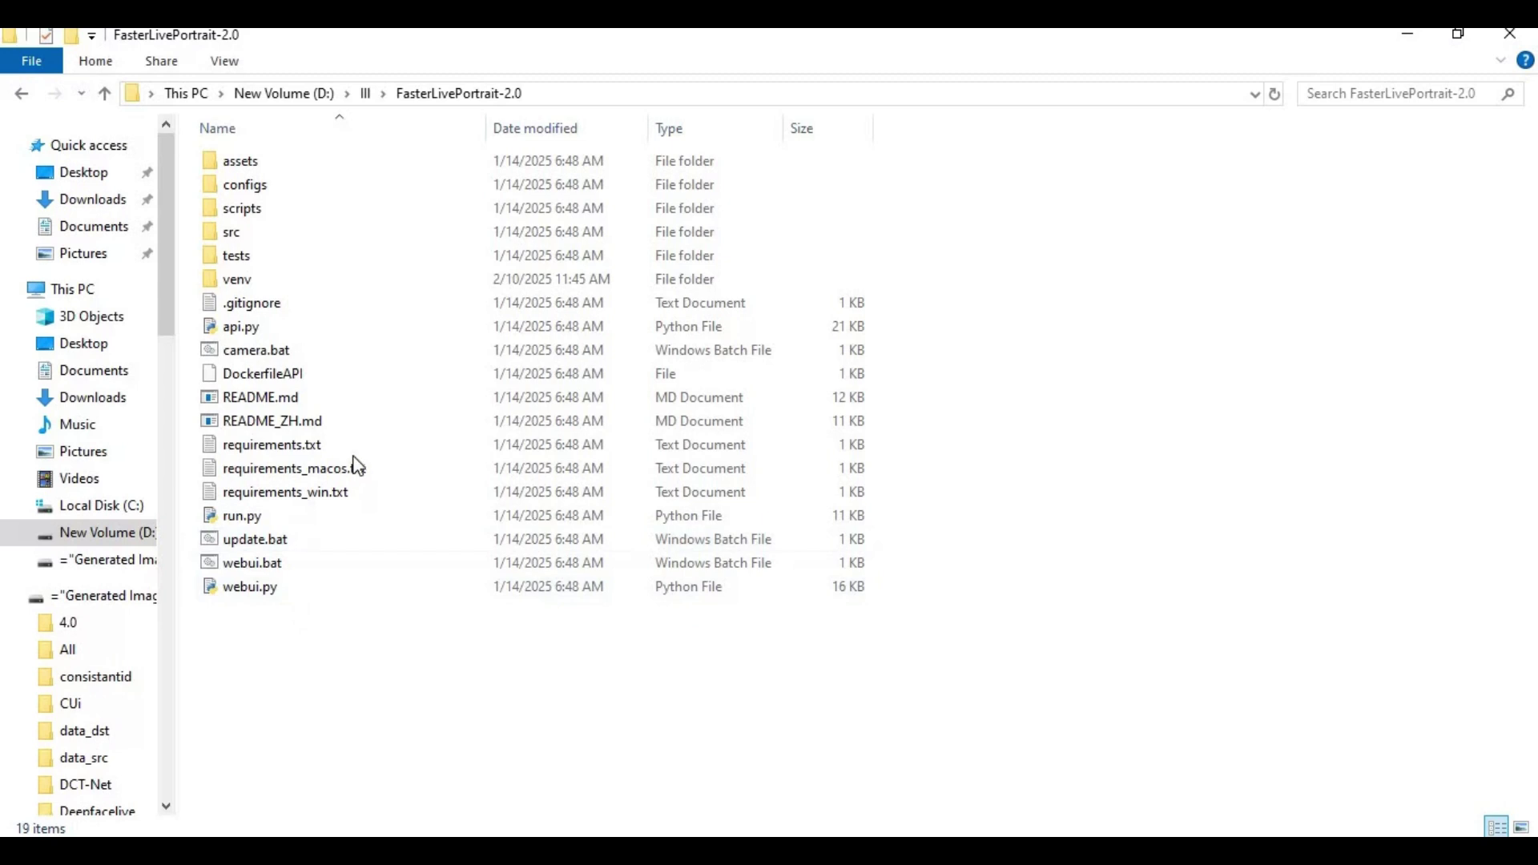
double_click(265, 448)
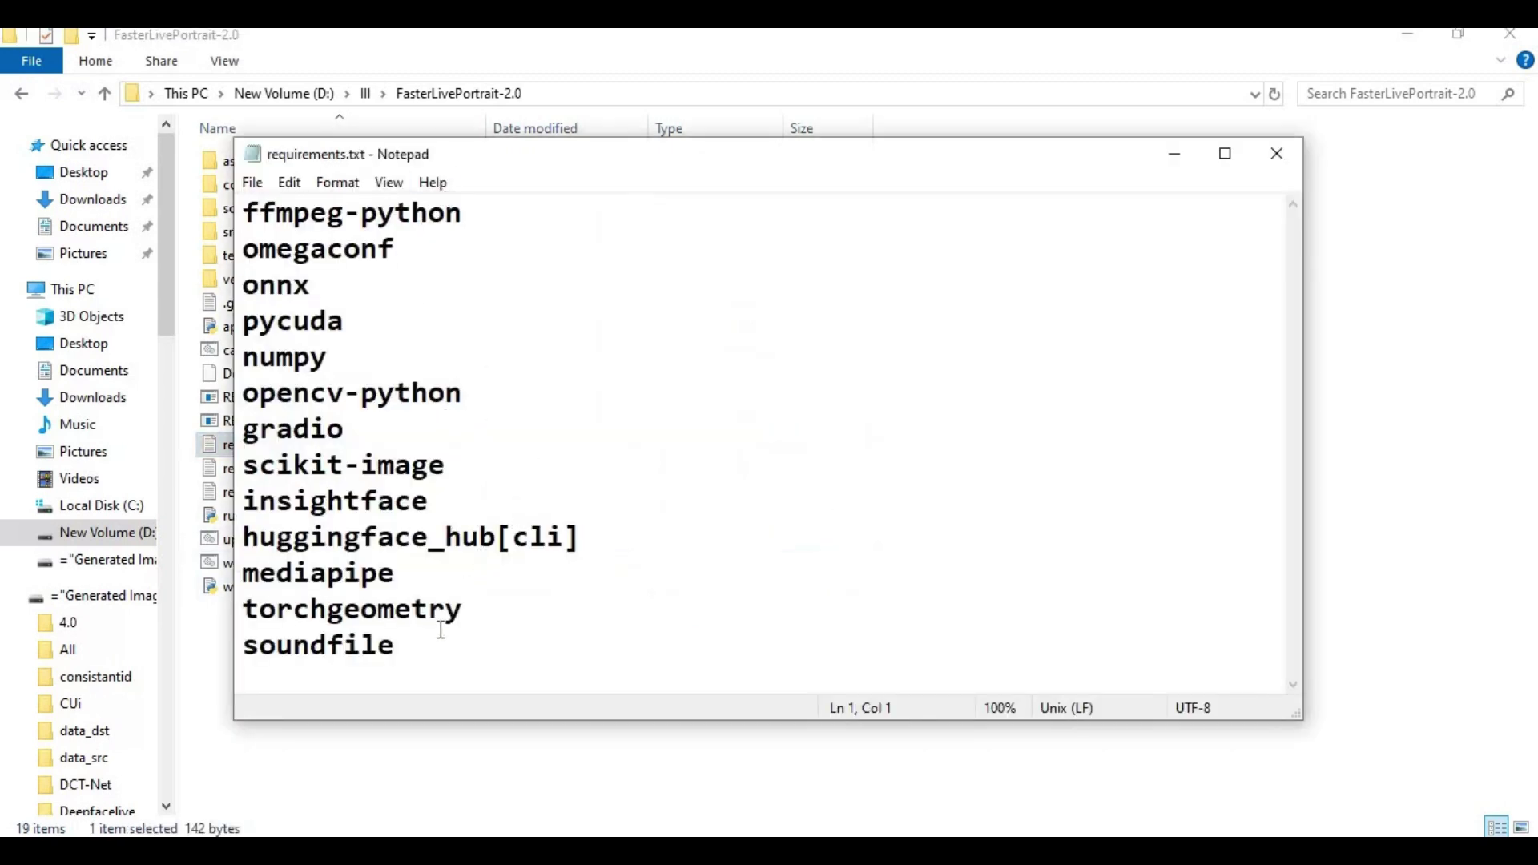
left_click(423, 650)
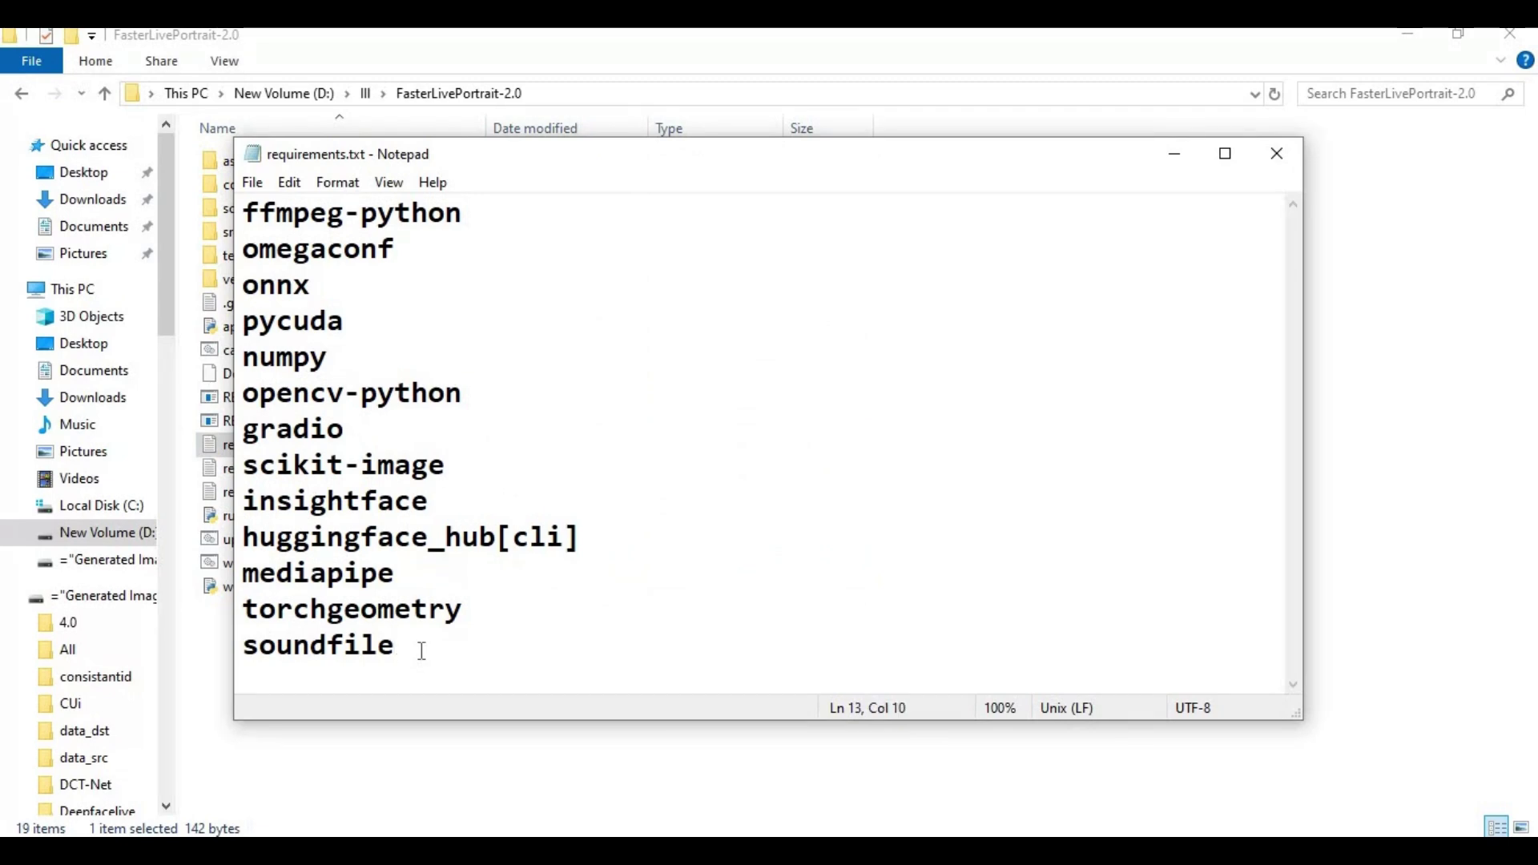
key("Return")
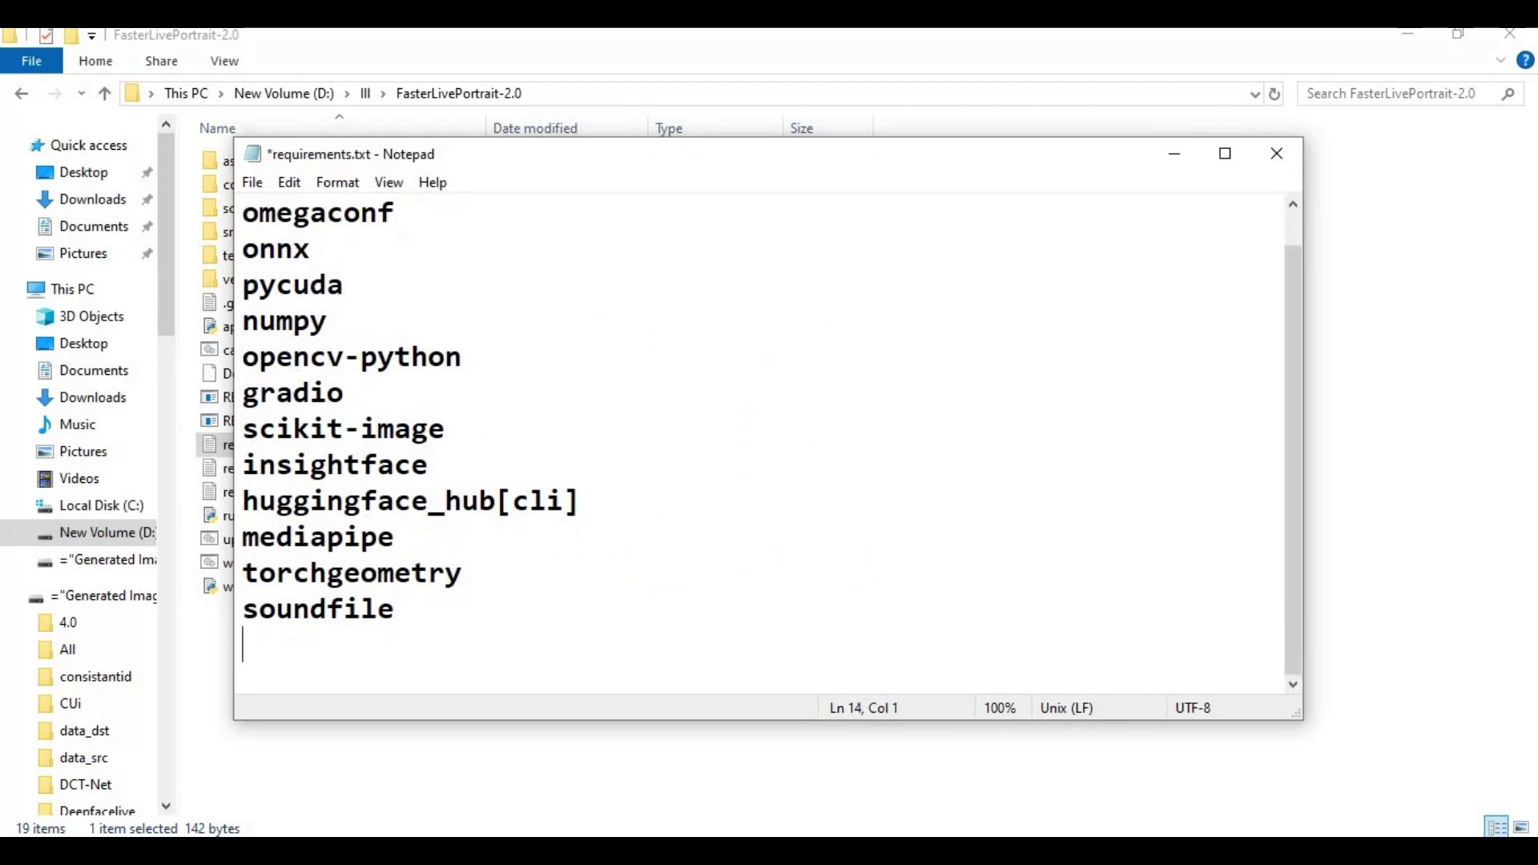
type("onnxr")
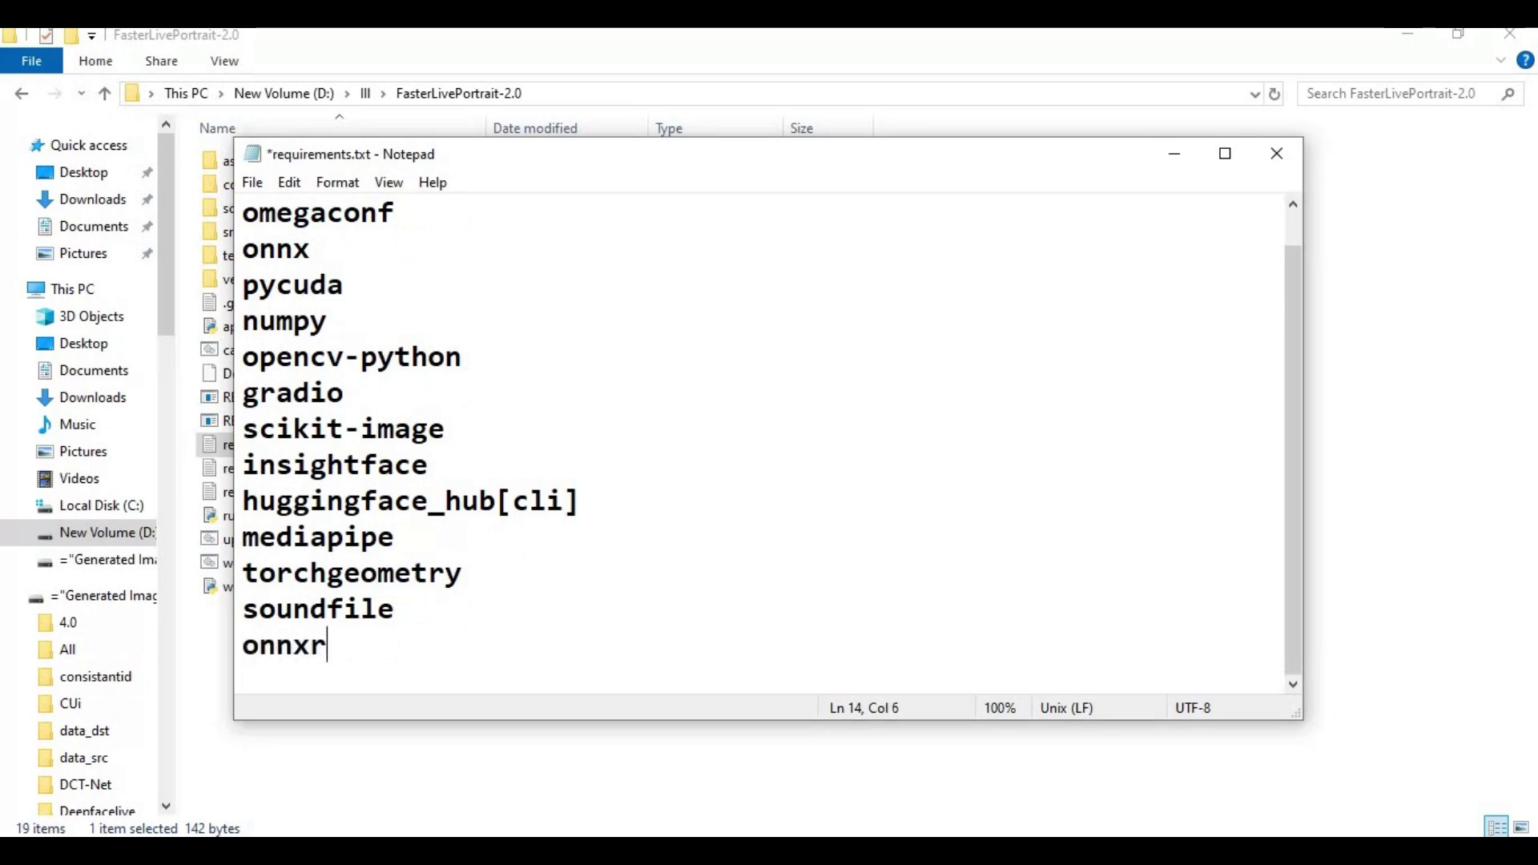
type("untim")
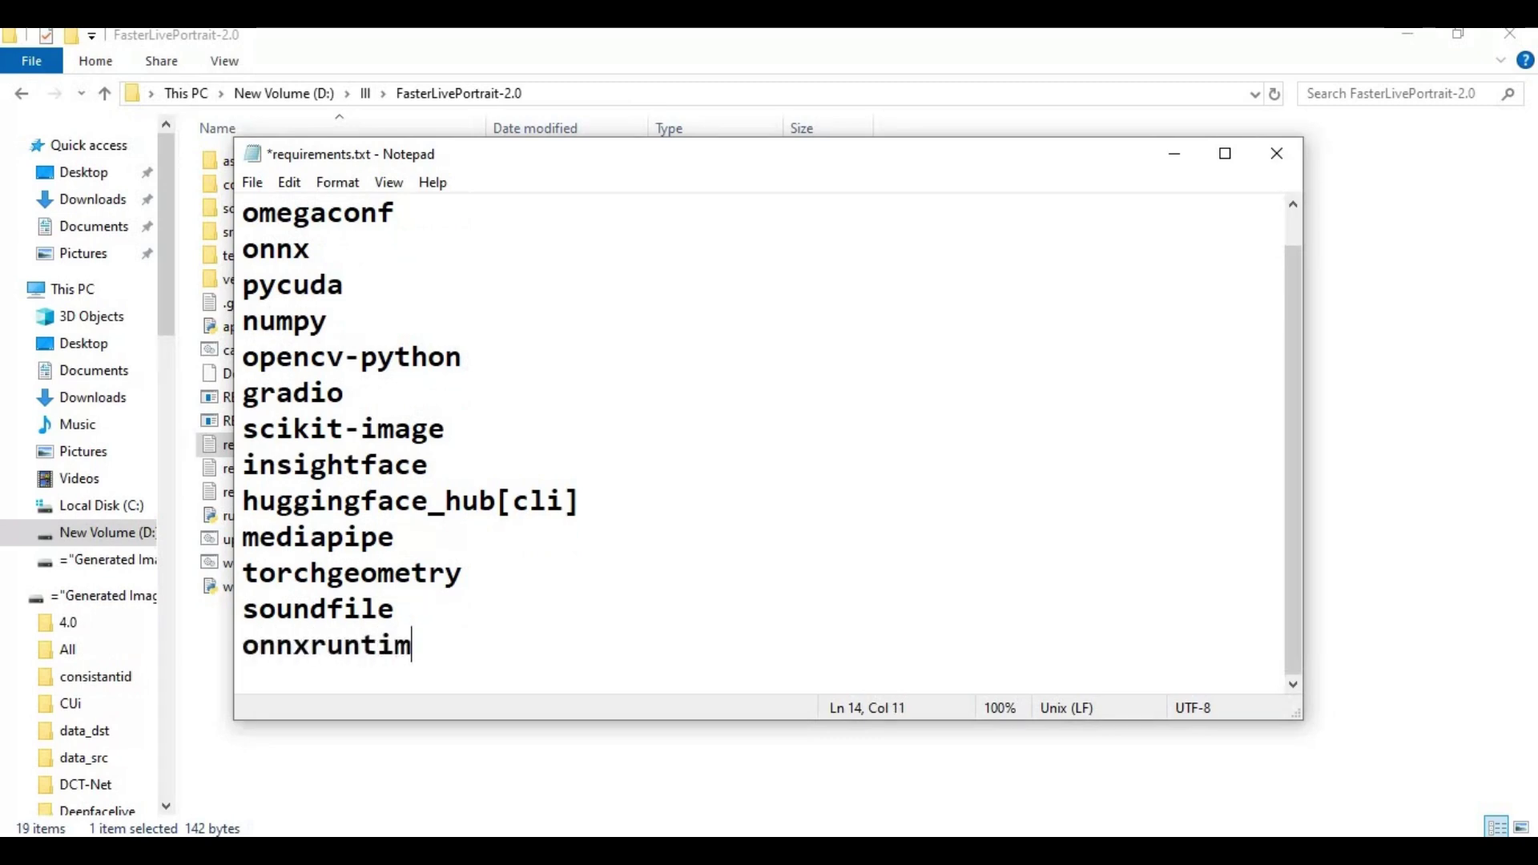
type("e-gpu")
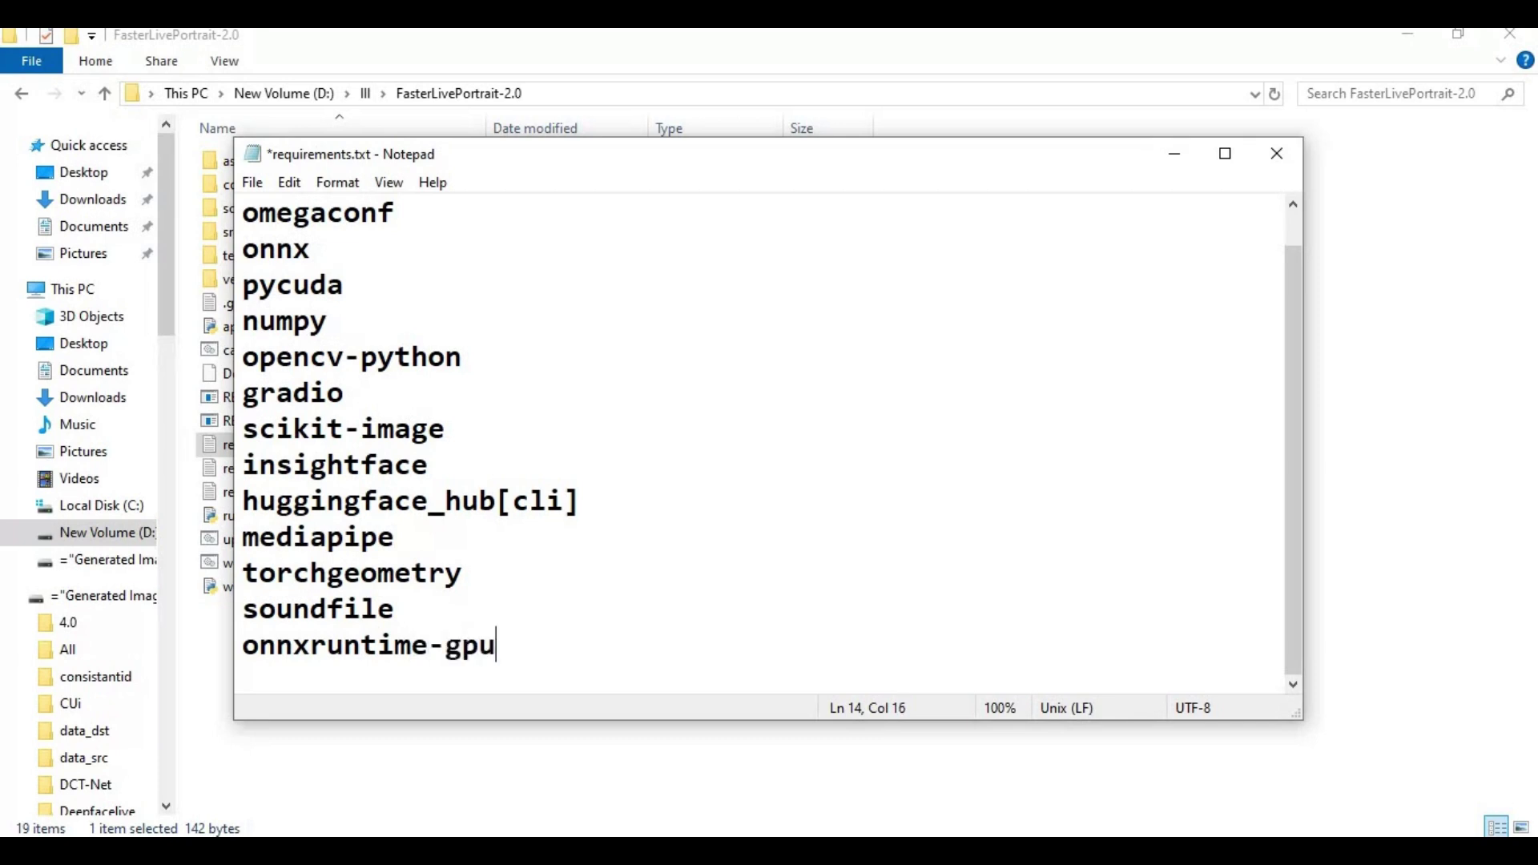
Step: Add transformers on a new line below onnxruntime-gpu, then save and close requirements.txt
key("Return")
type("tran")
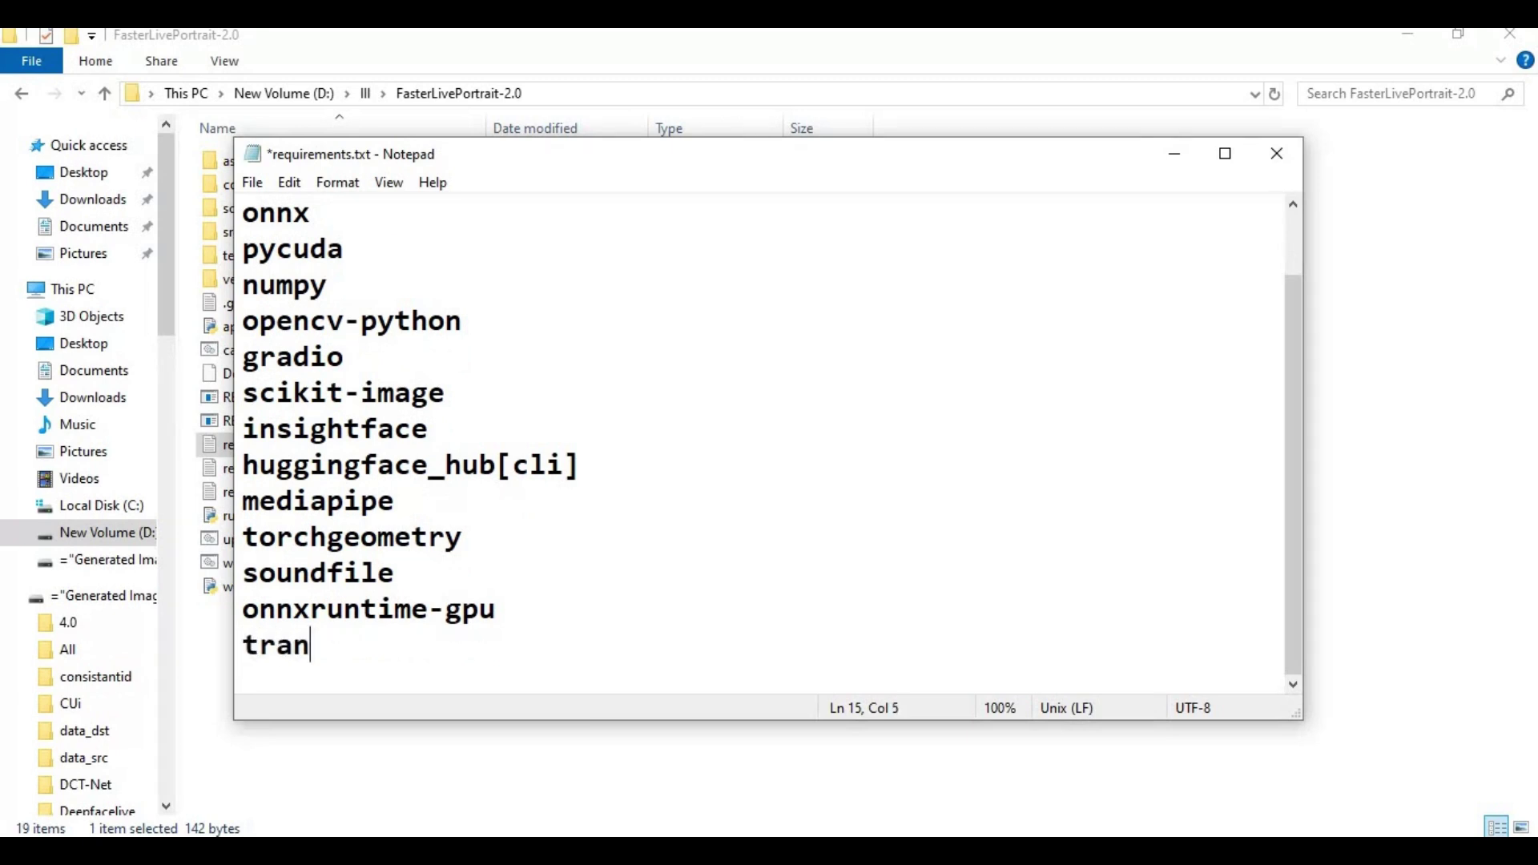
type("sformers")
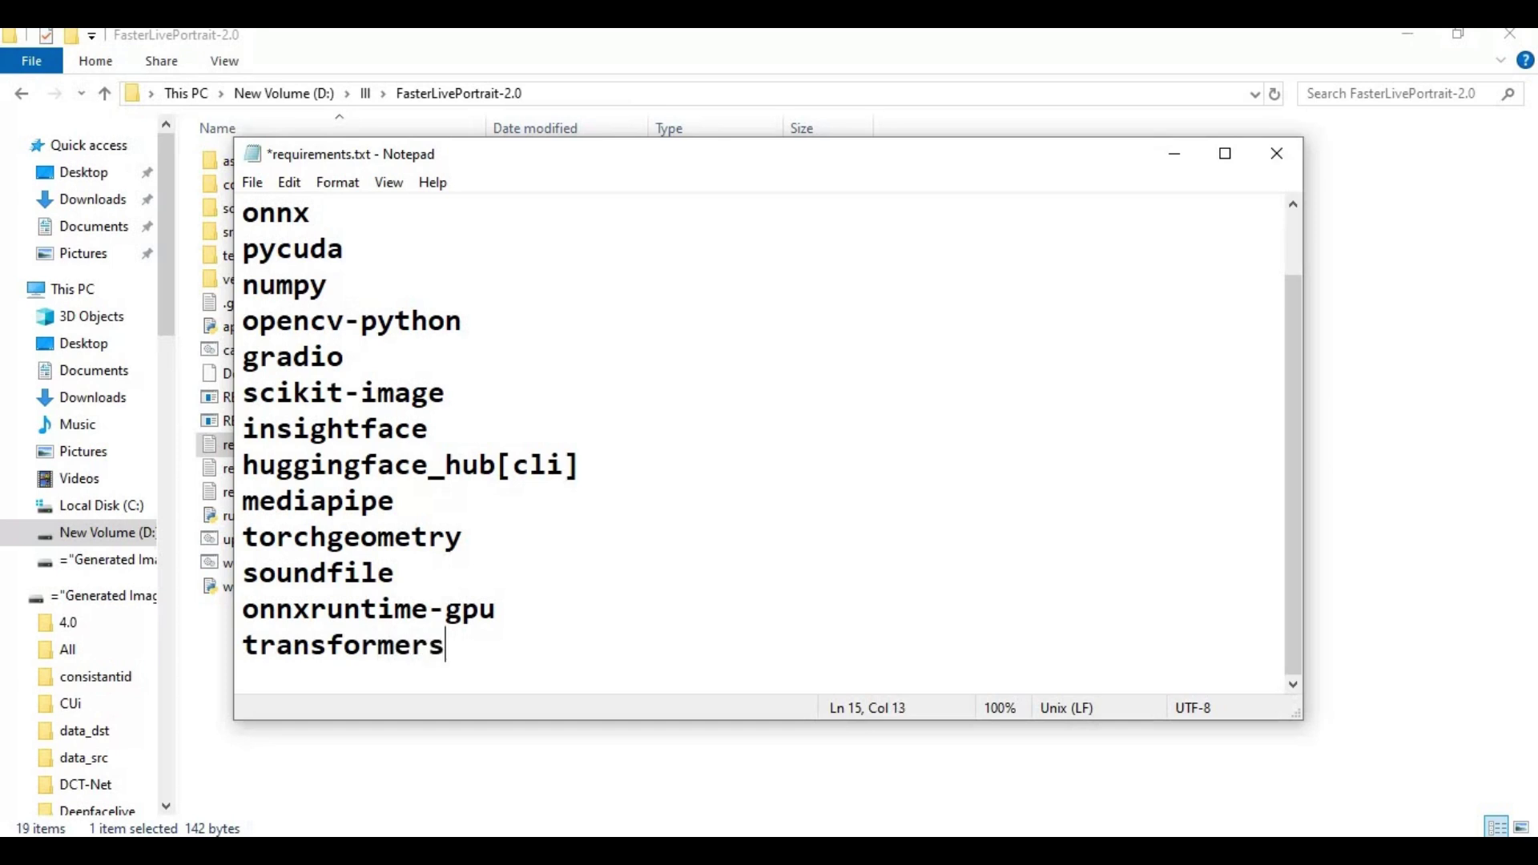
scroll(453, 479, "up", 1)
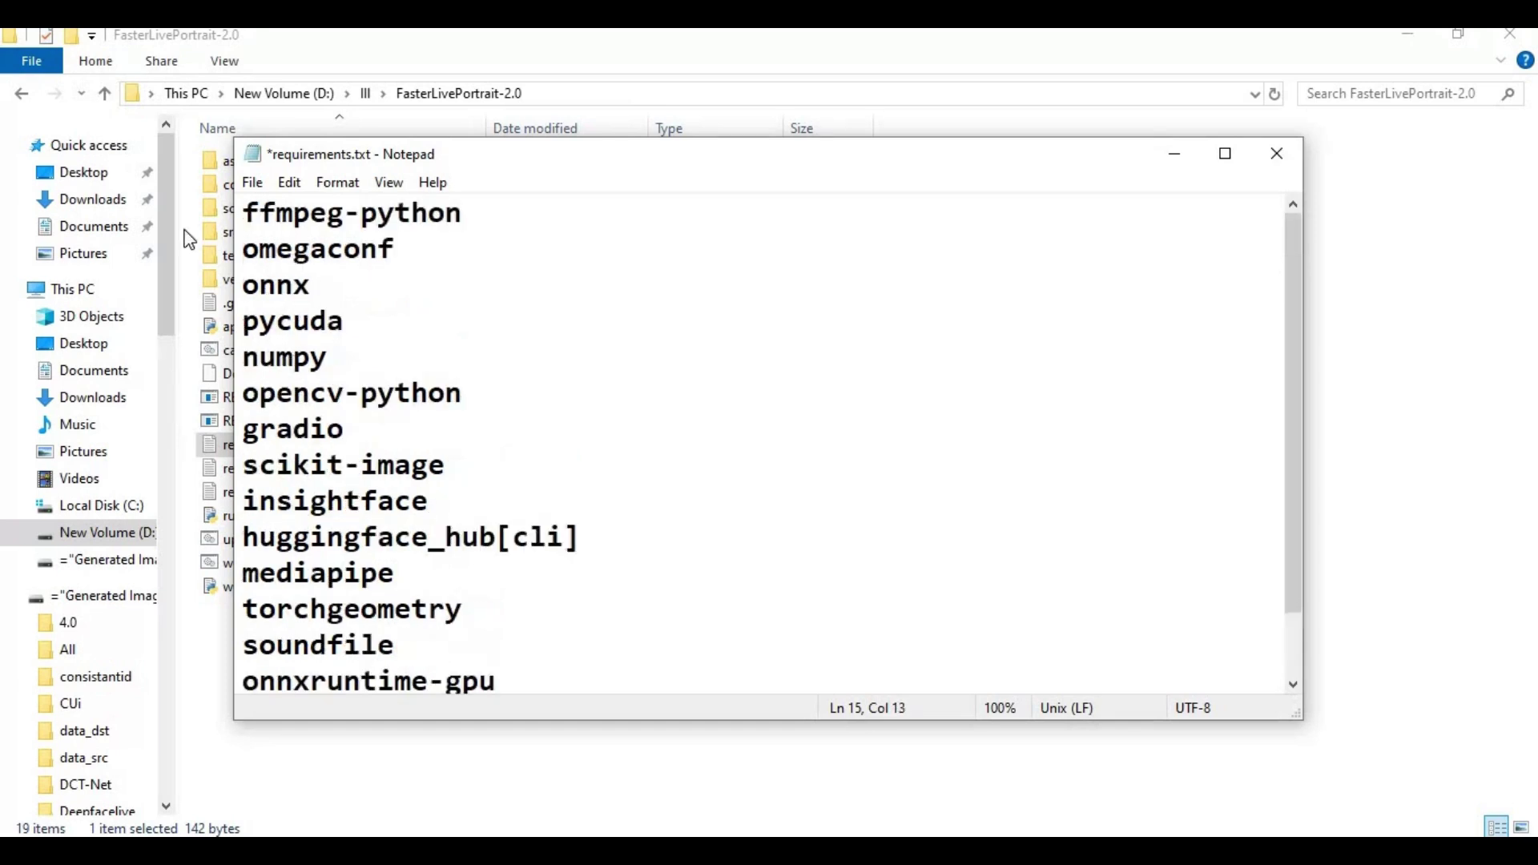
left_click(253, 184)
left_click(290, 282)
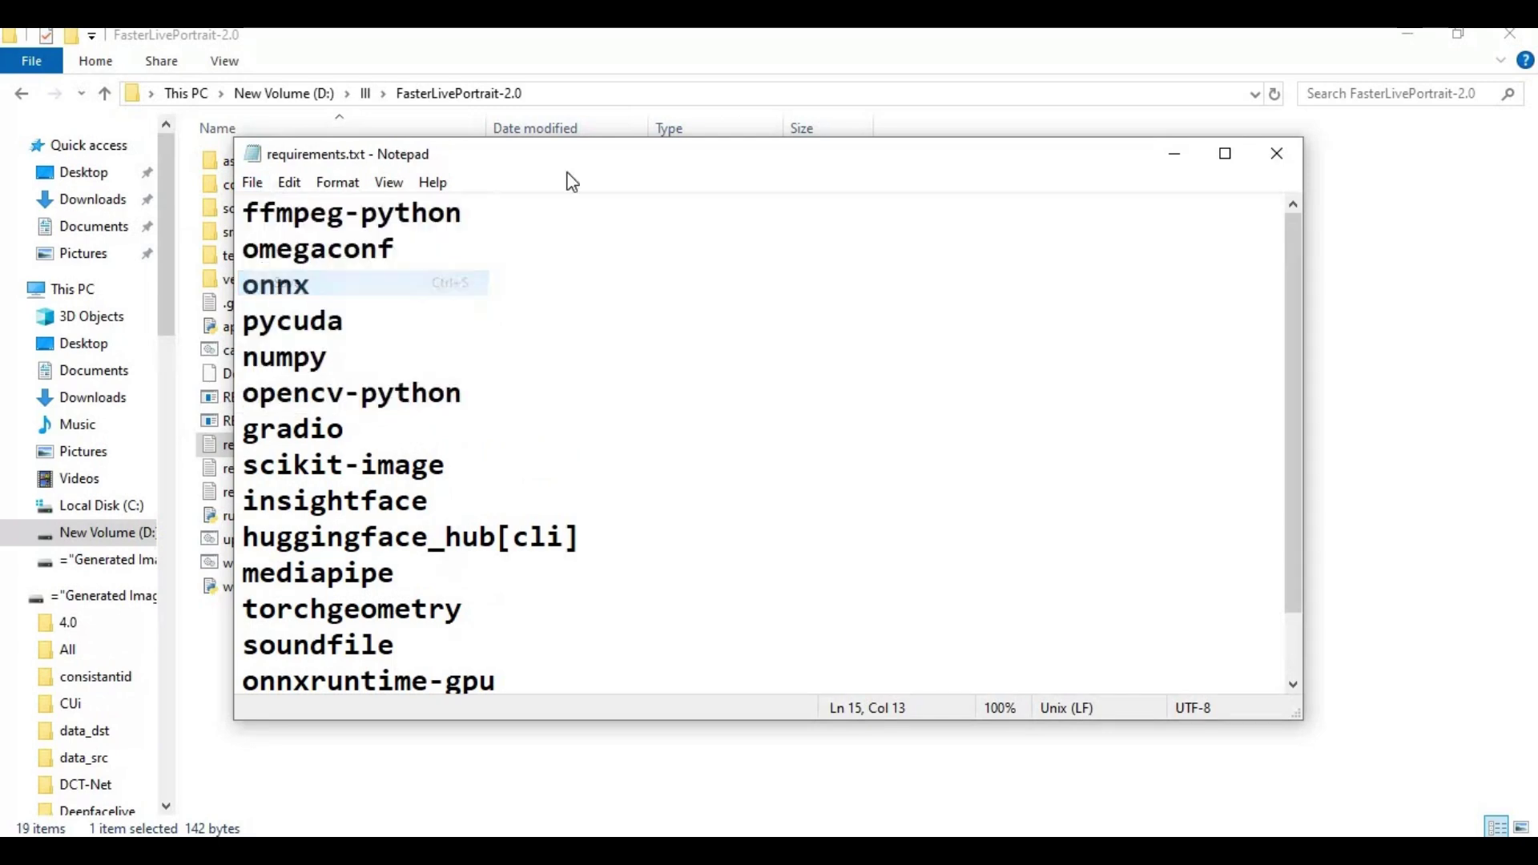
left_click(1278, 153)
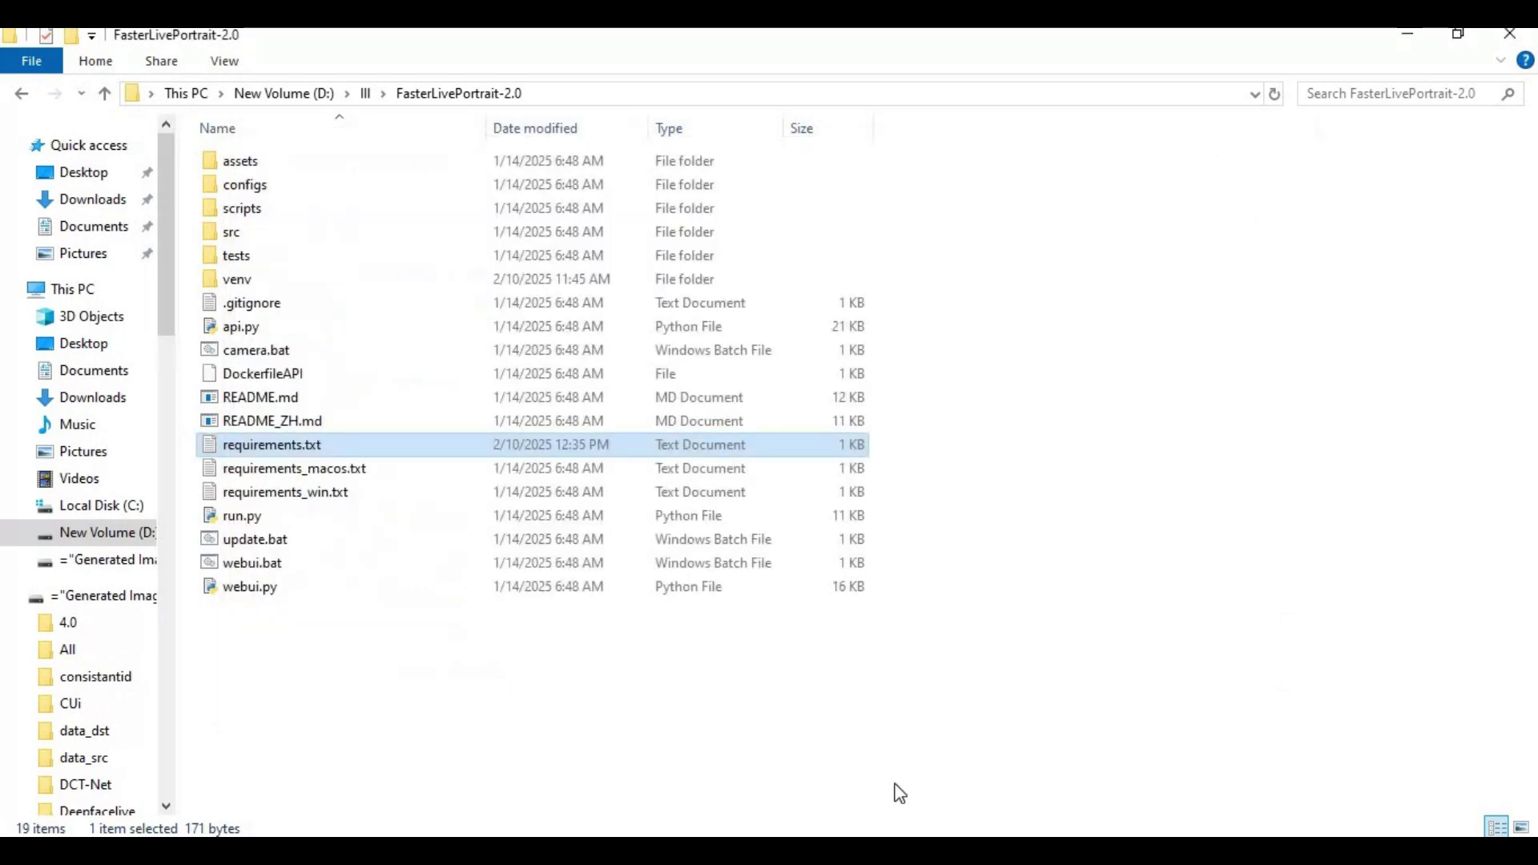
Step: Switch to the command prompt and install the listed dependencies with pip install -r requirements.txt
key("alt+Tab")
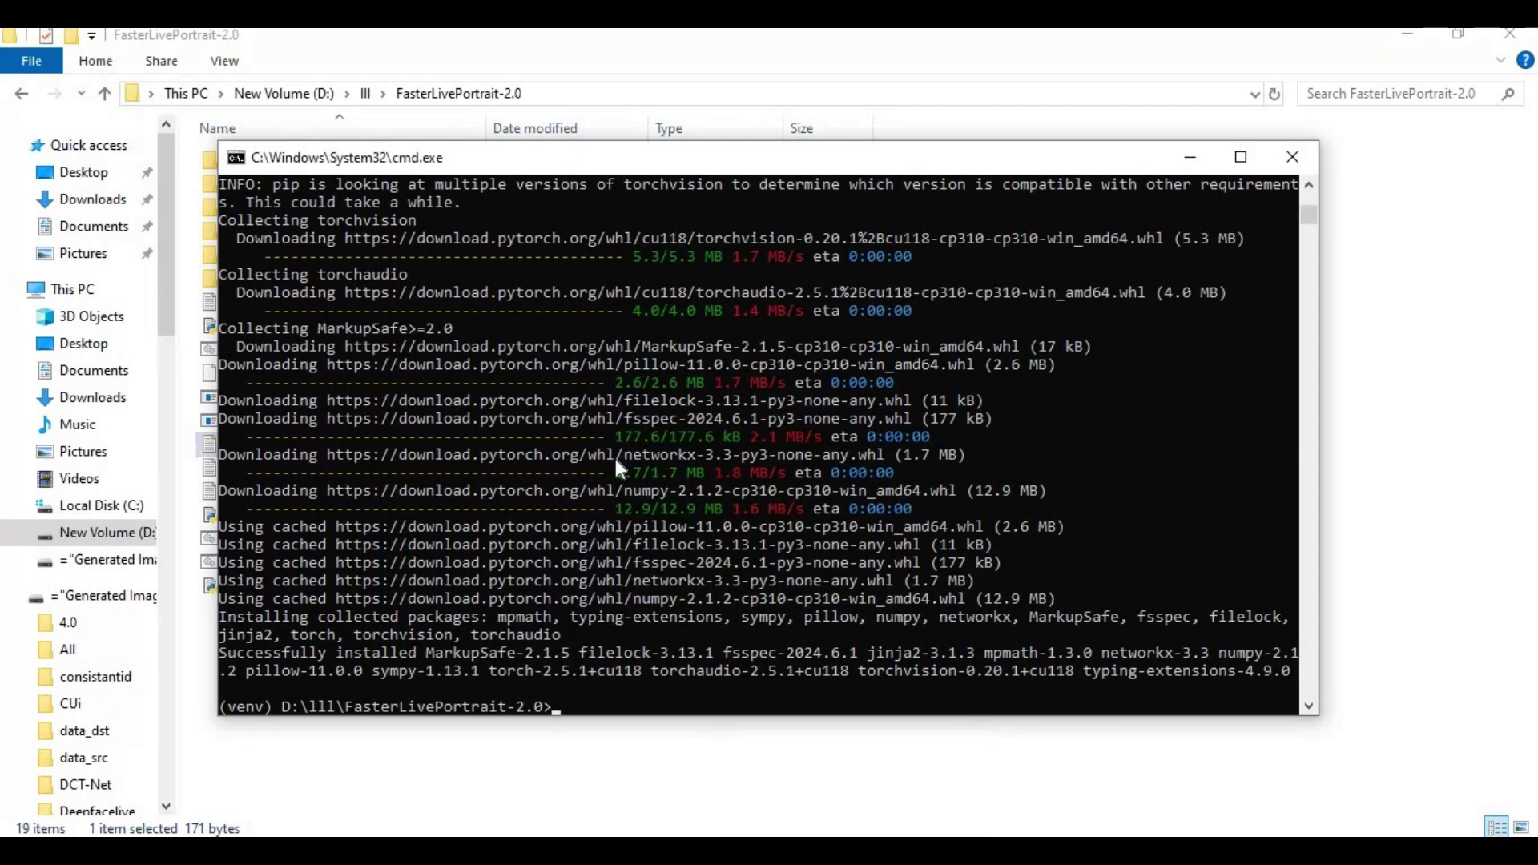
type("pip install")
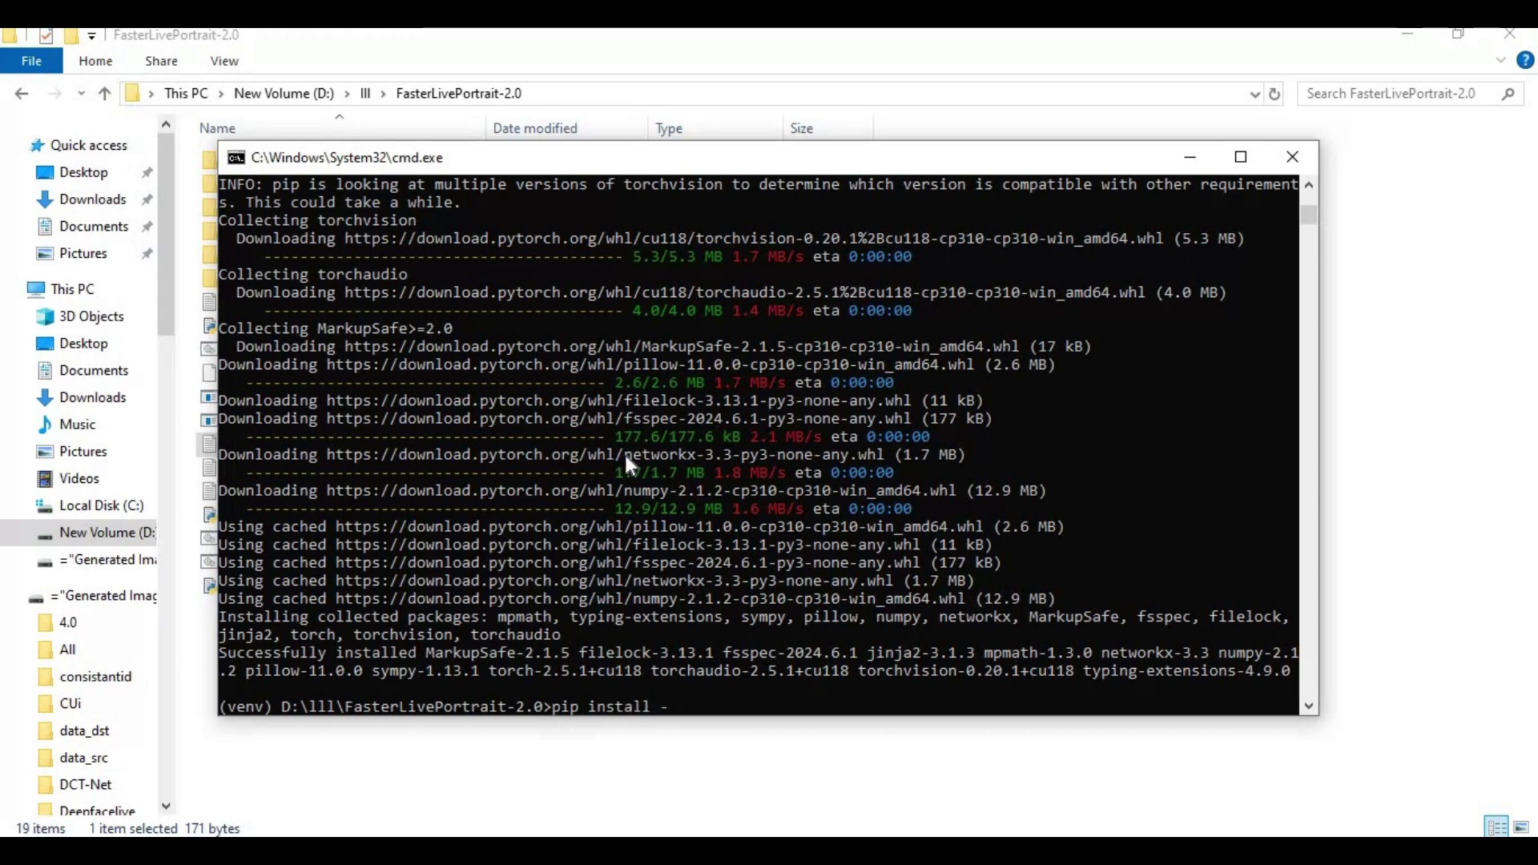
type(" -r requirements")
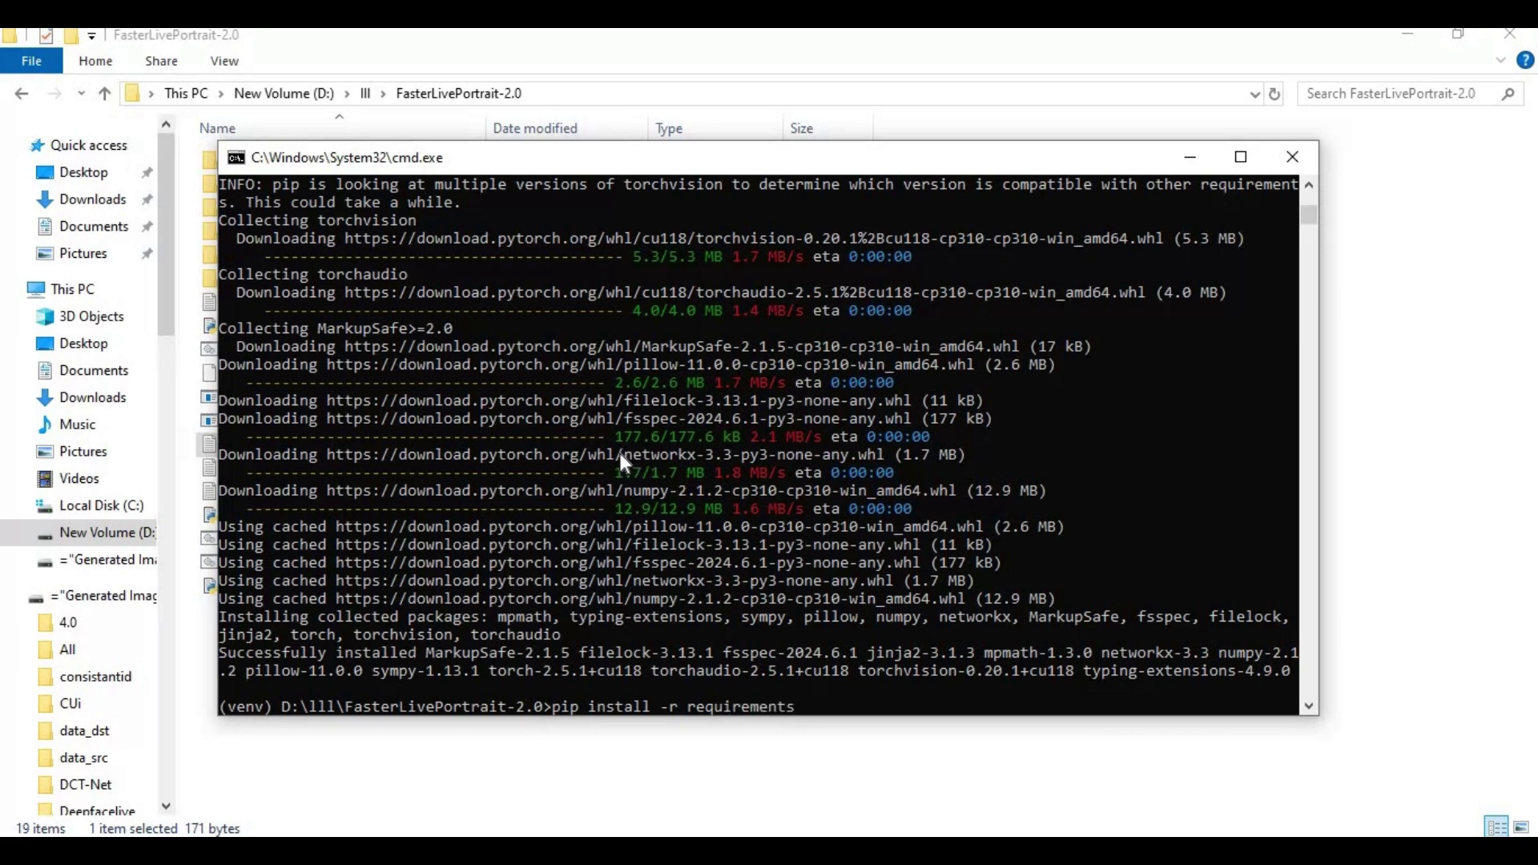
type(".txt")
key("Return")
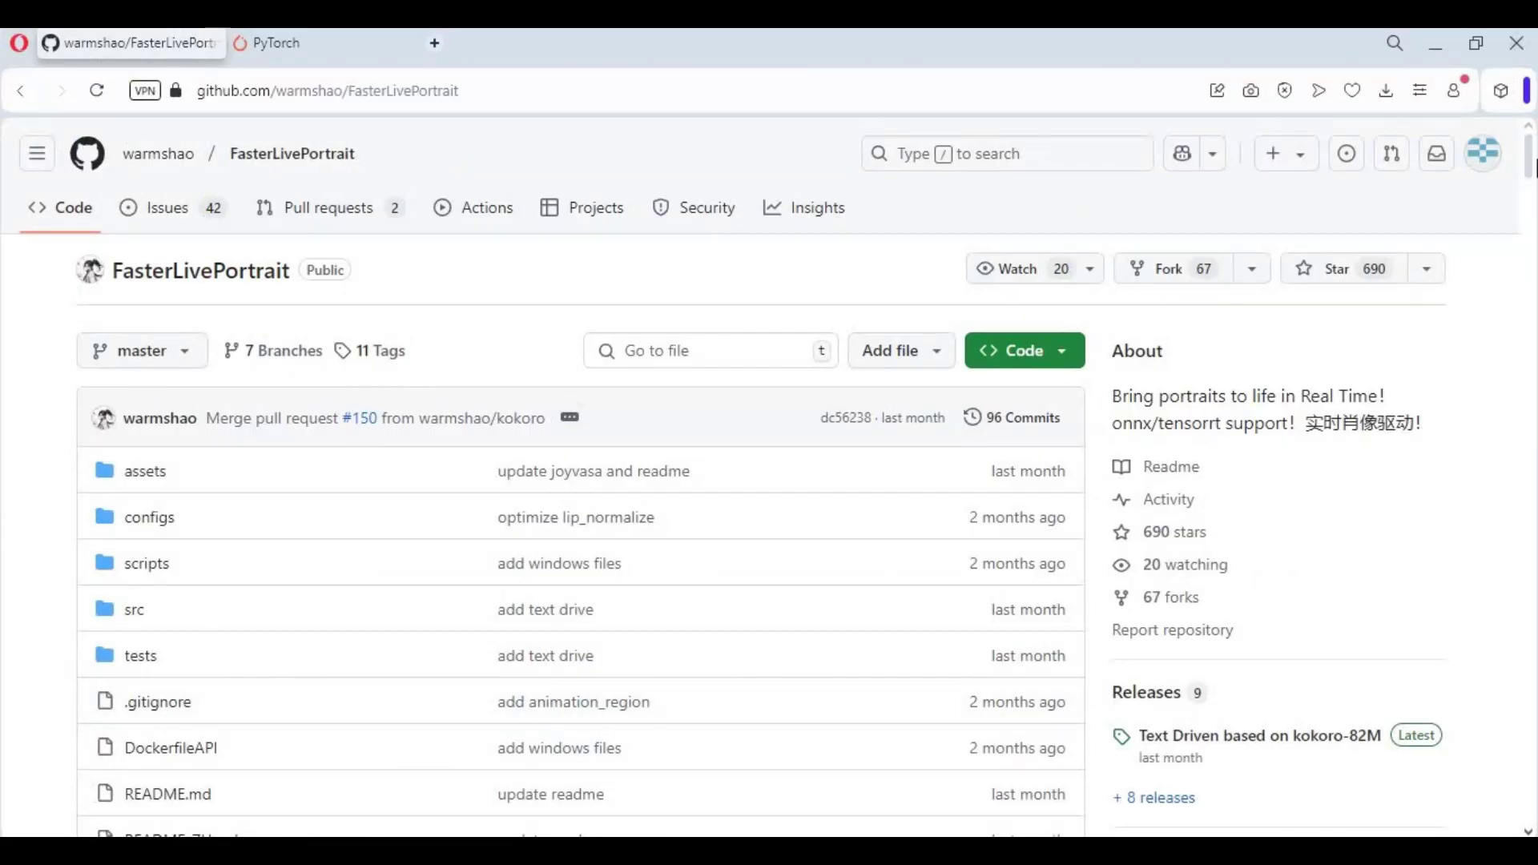
Step: Find the ONNX files download command in the repository's README and copy huggingface-cli download warmshao/FasterLivePortrait --local-dir ./checkpoints
left_click_drag(1532, 170, 1520, 754)
scroll(753, 446, "down", 5)
scroll(753, 446, "down", 10)
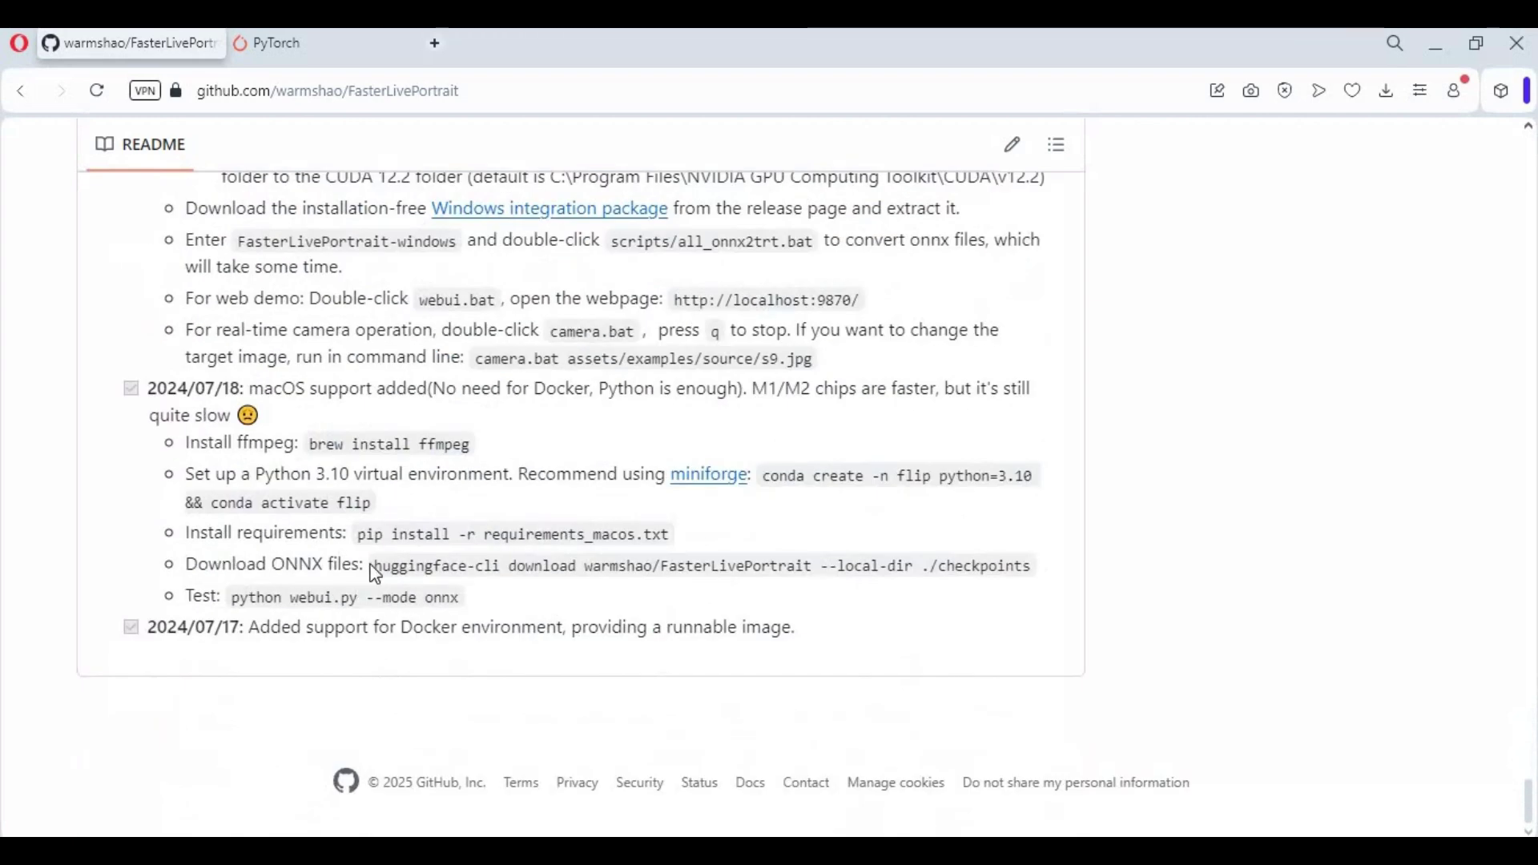
left_click_drag(371, 564, 1041, 569)
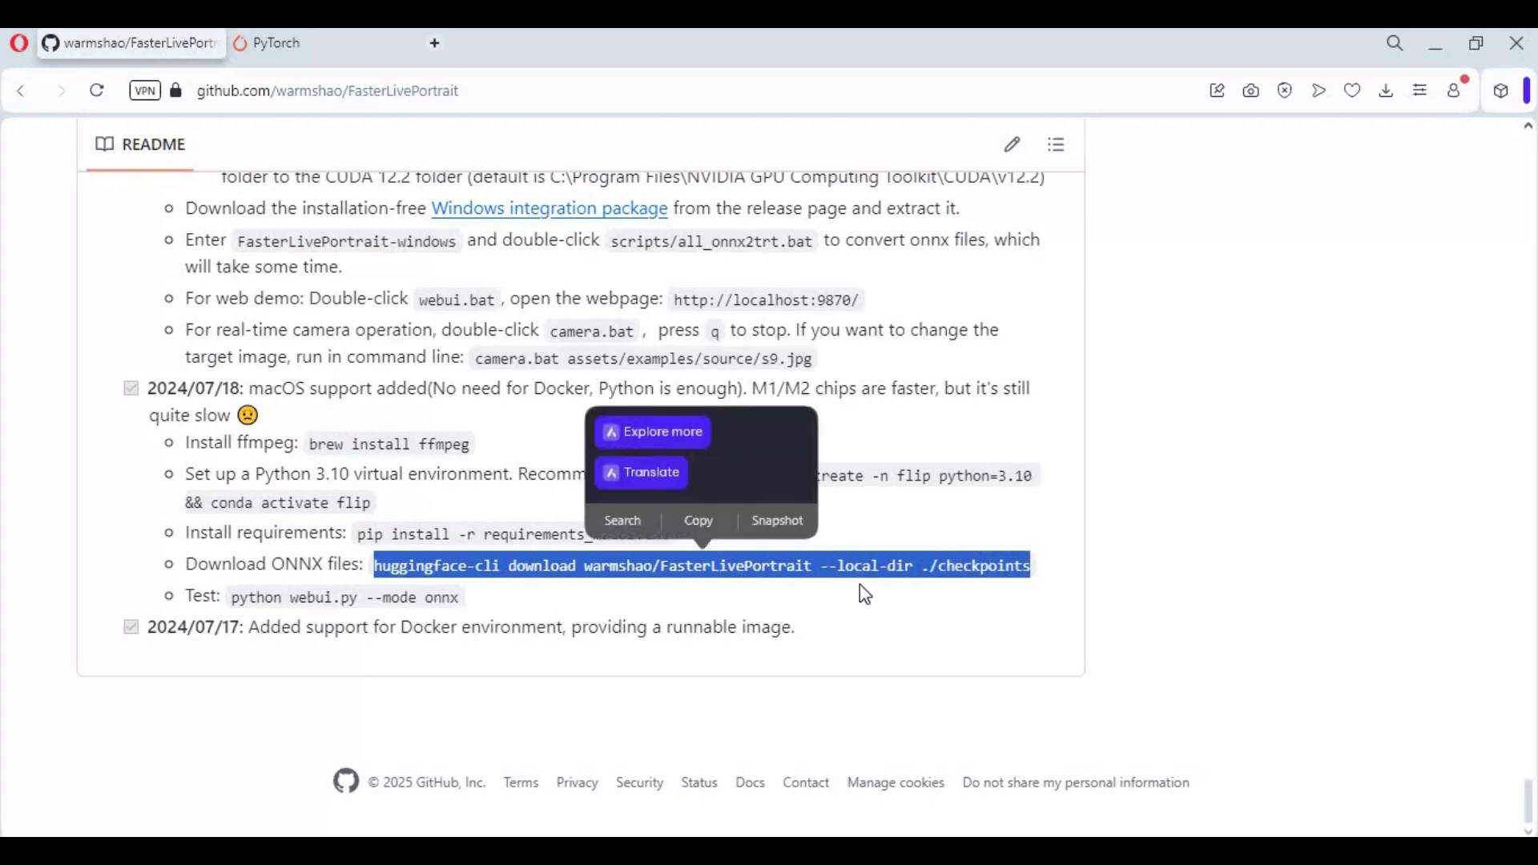
left_click(699, 522)
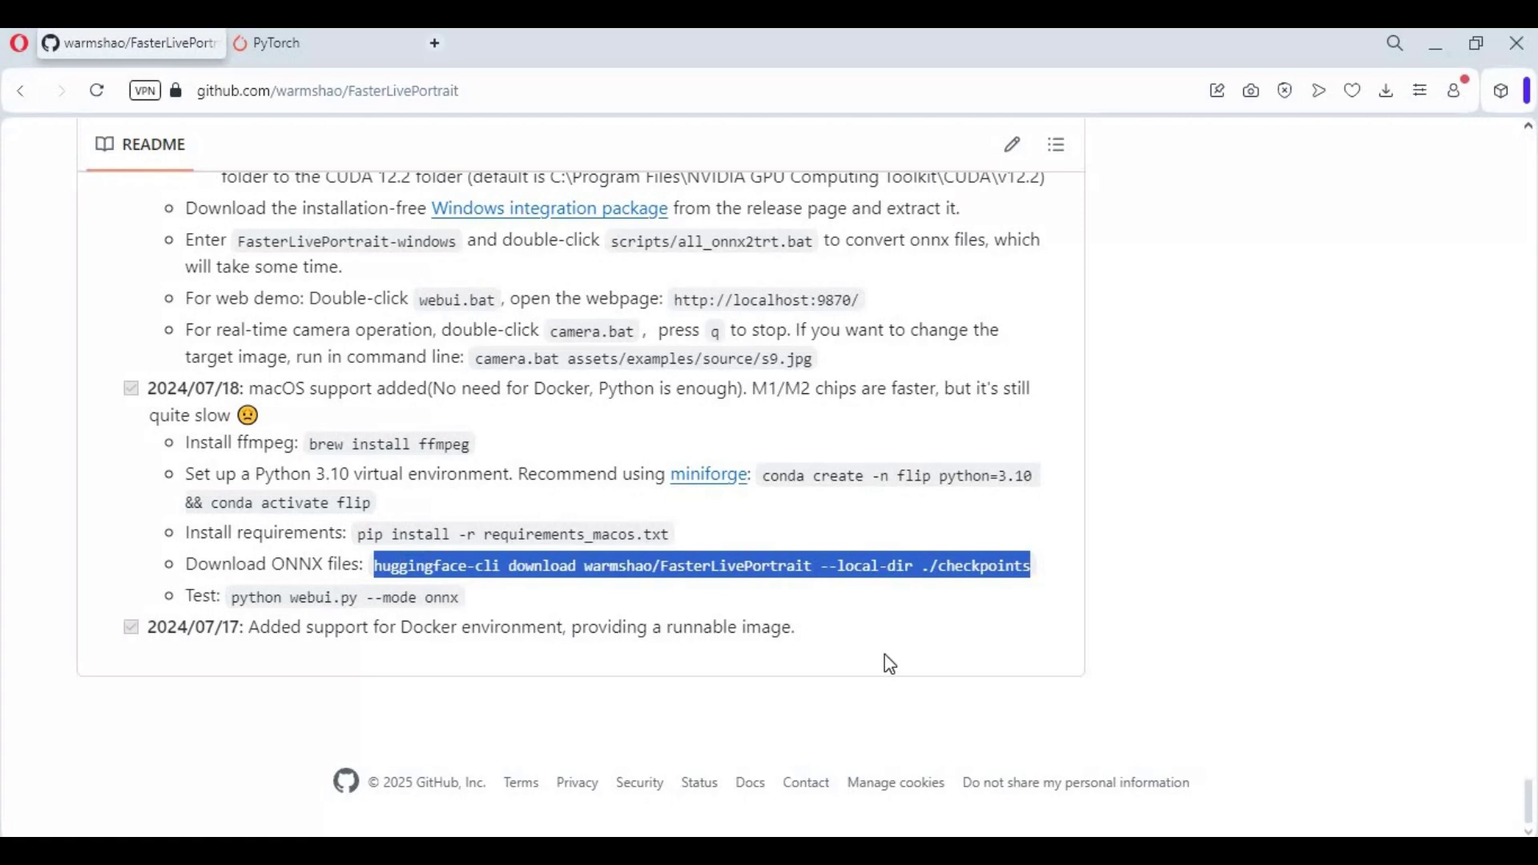
Step: Switch to the command prompt and run the copied huggingface-cli command to download the model files into ./checkpoints
key("alt+Tab")
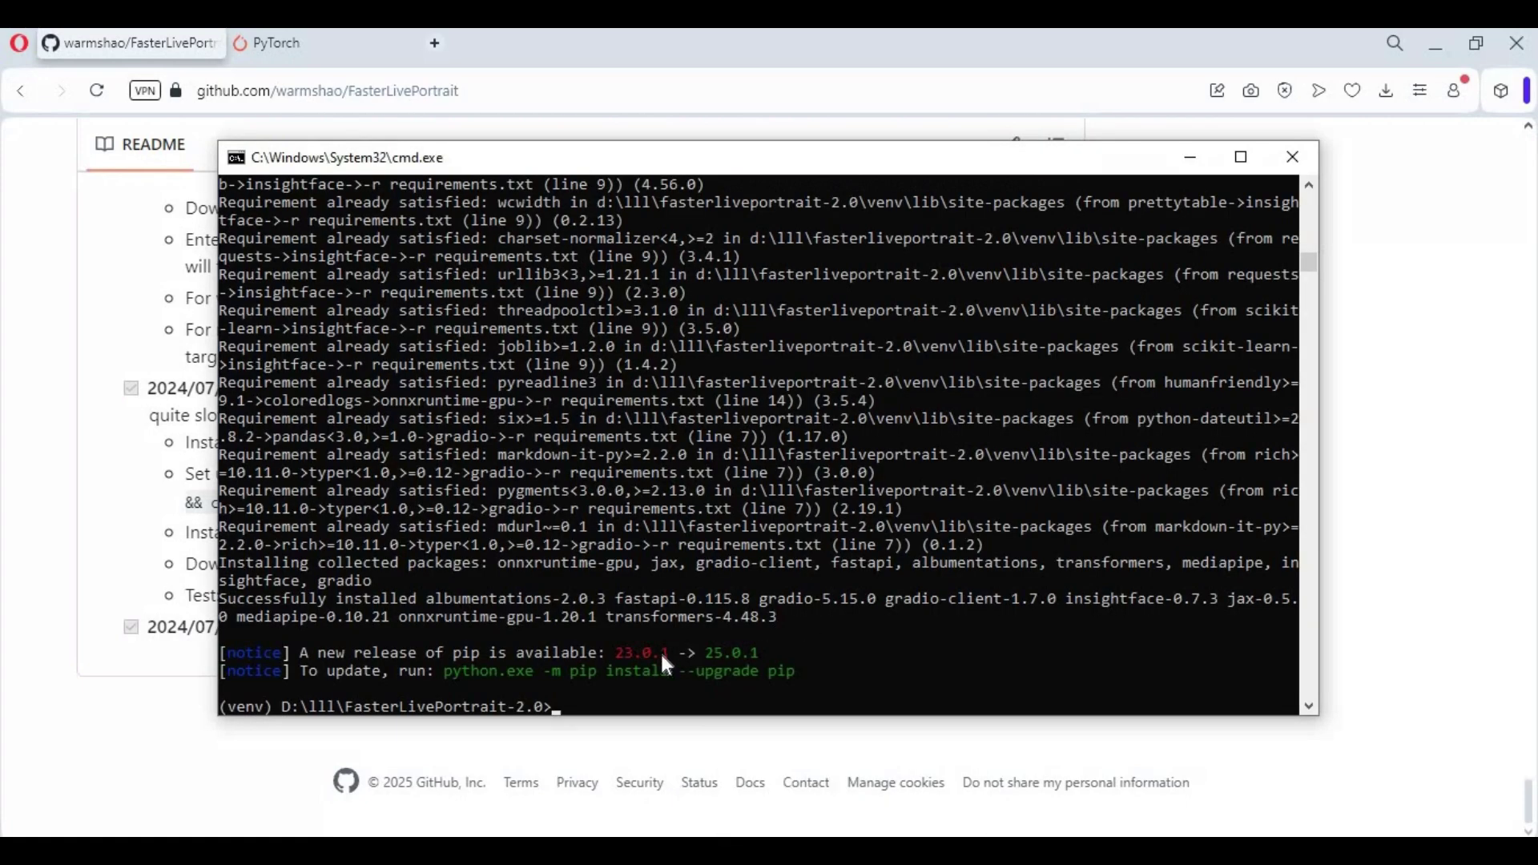
key("ctrl+v")
key("Return")
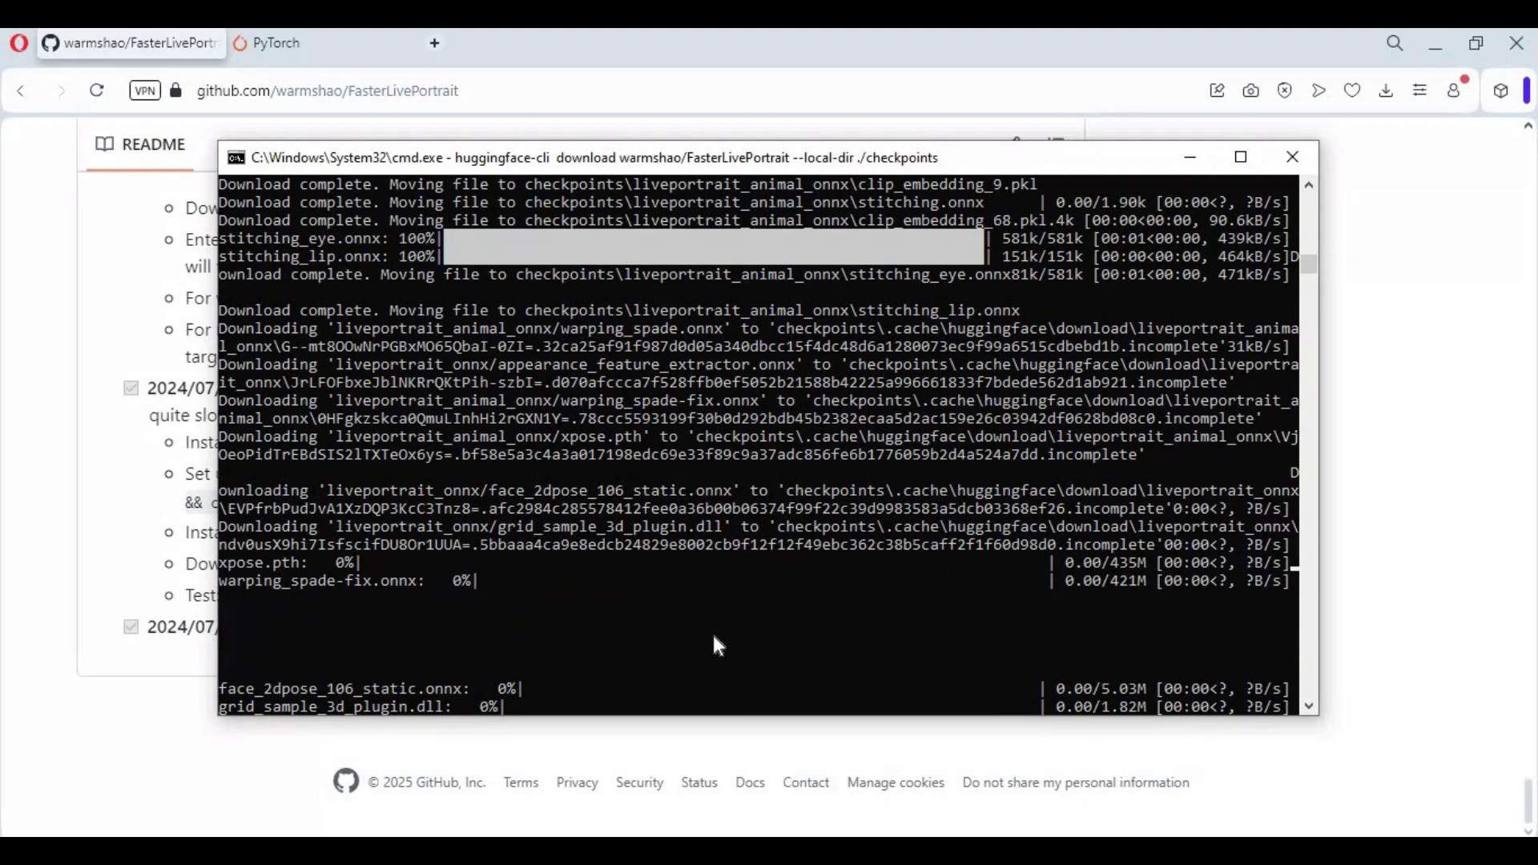
Step: Switch to File Explorer and examine the contents of the checkpoints folder during the model download and again once it has finished
mouse_move(553, 834)
left_click(502, 777)
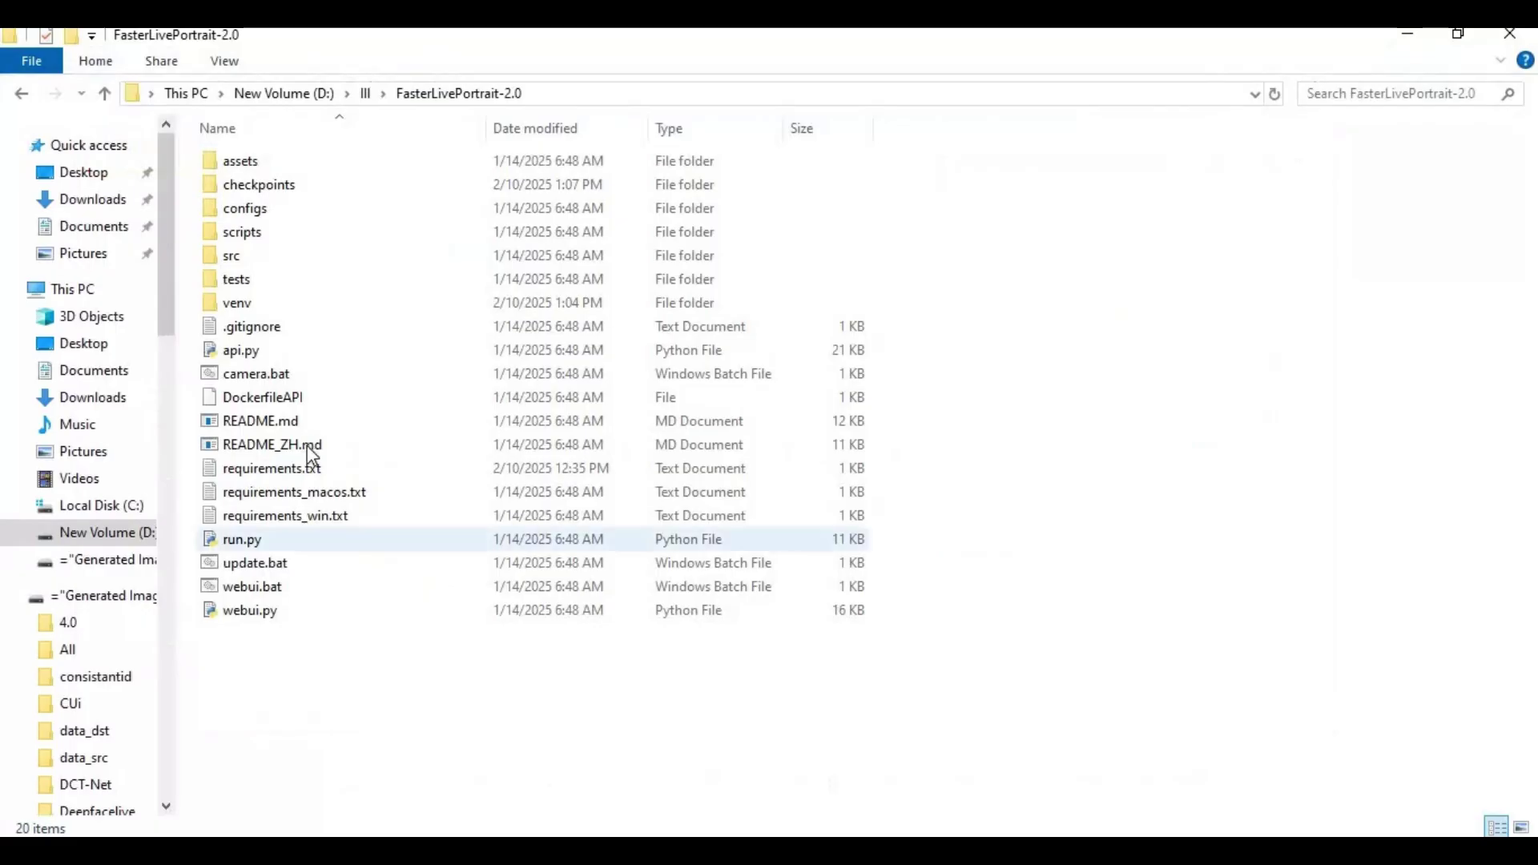
double_click(271, 189)
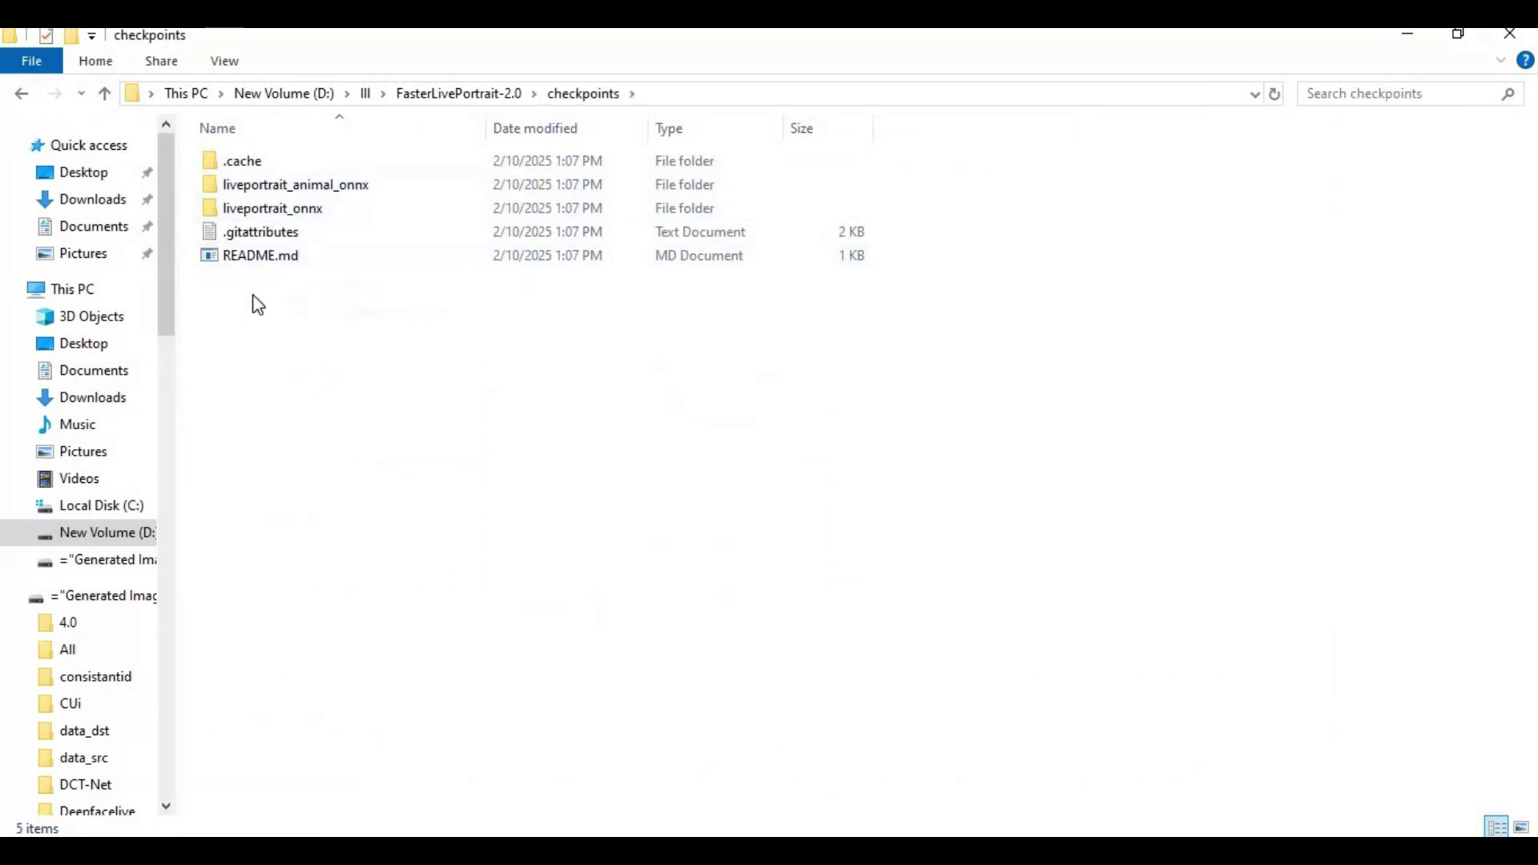
left_click(30, 98)
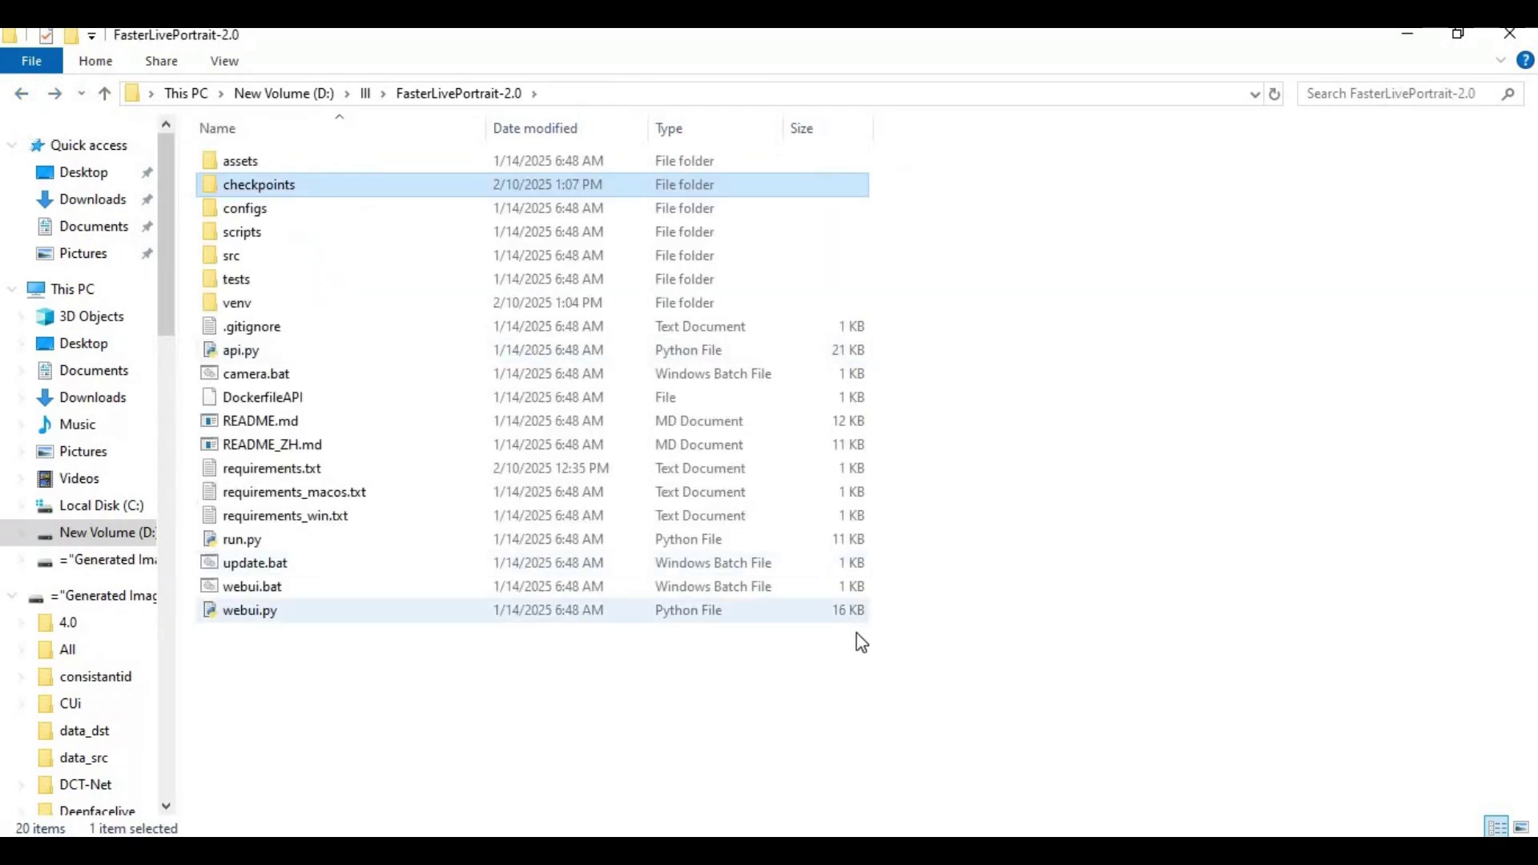
key("alt+Tab")
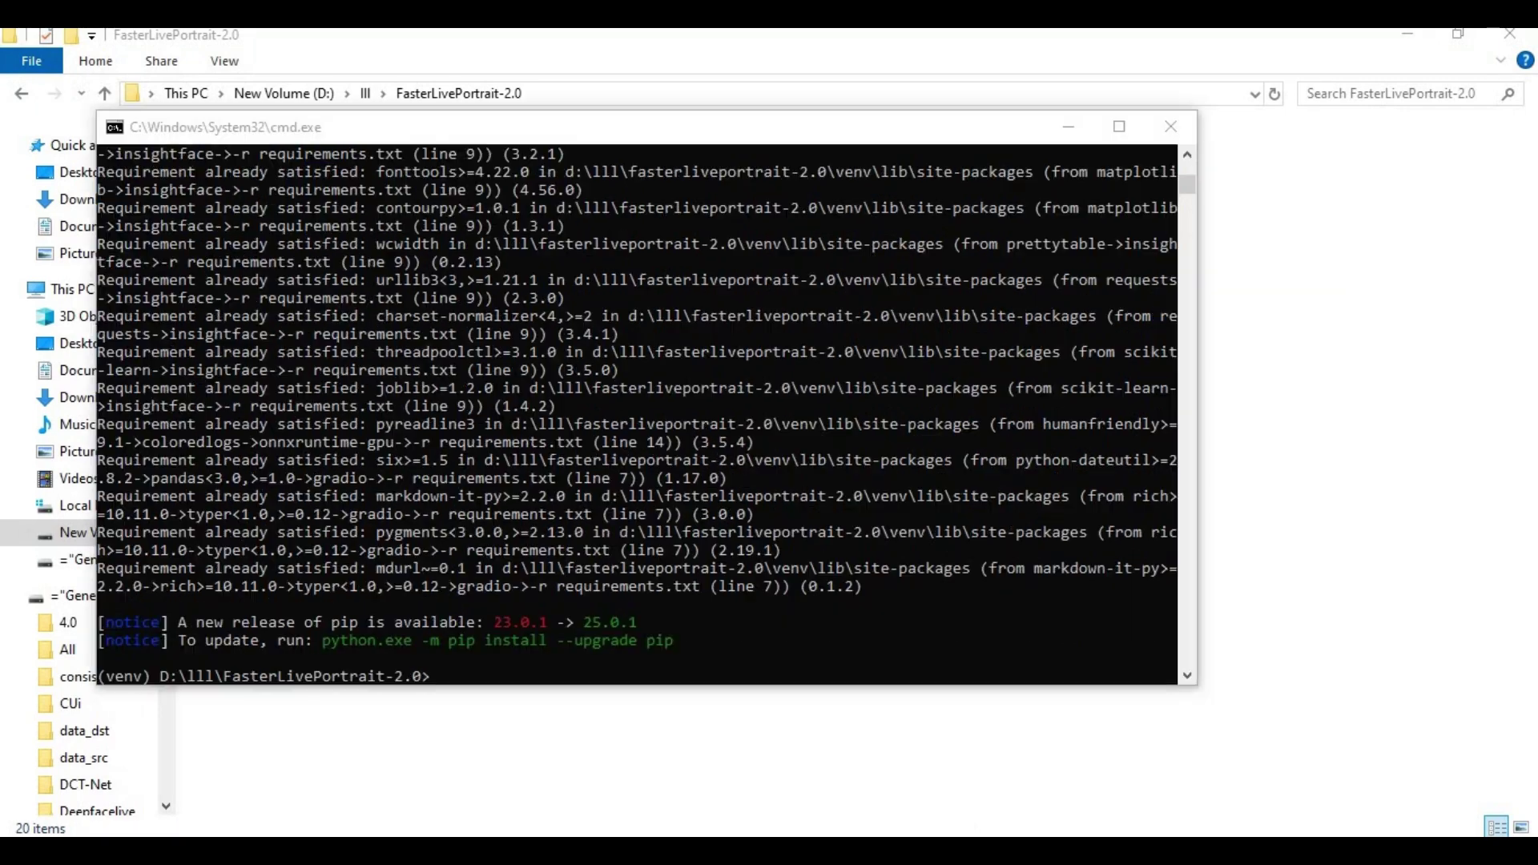
key("alt+Tab")
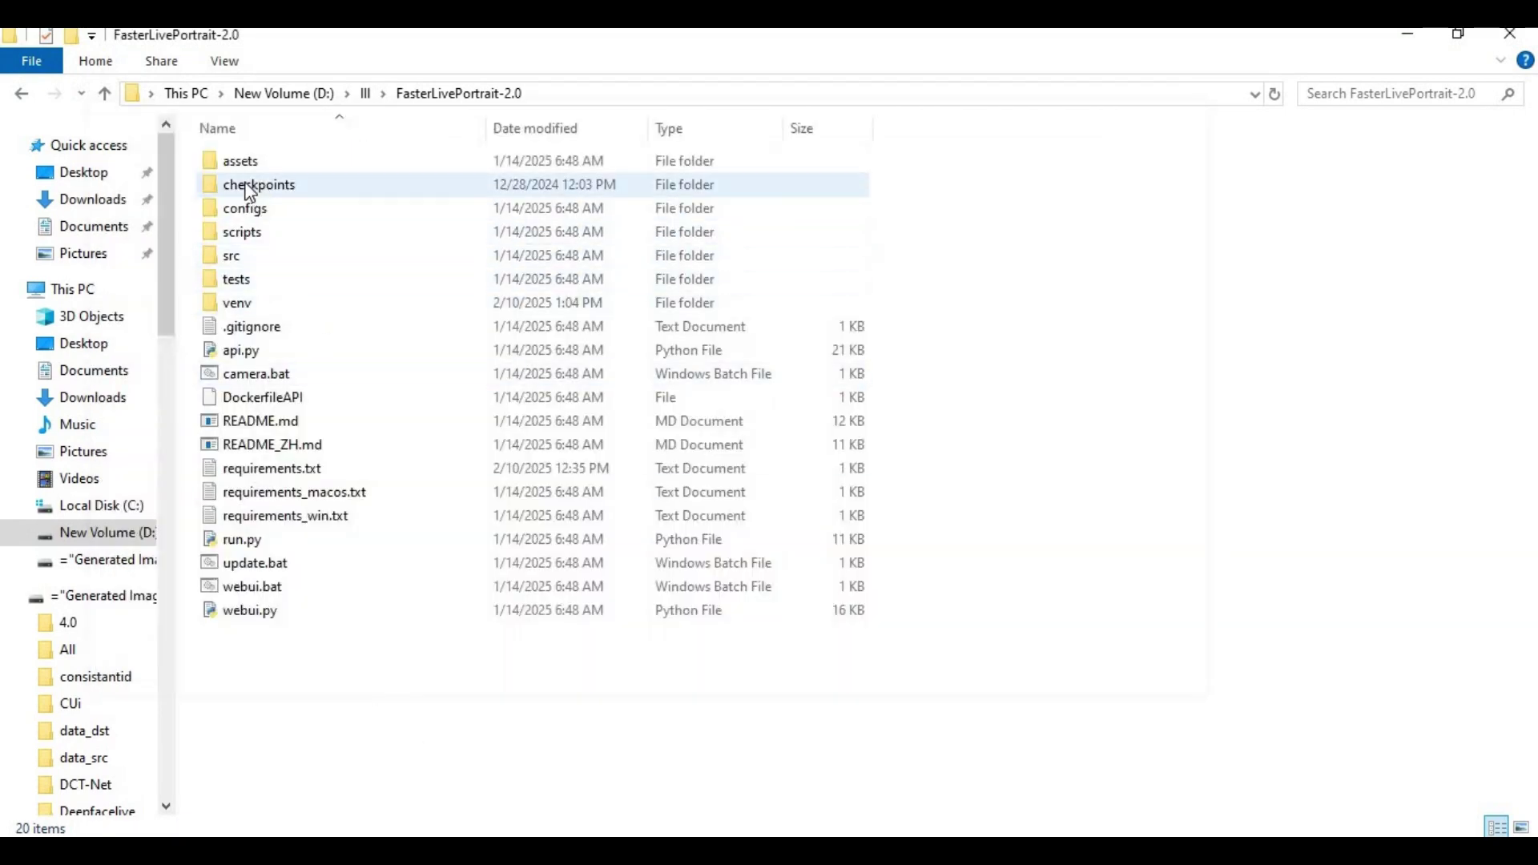
double_click(272, 184)
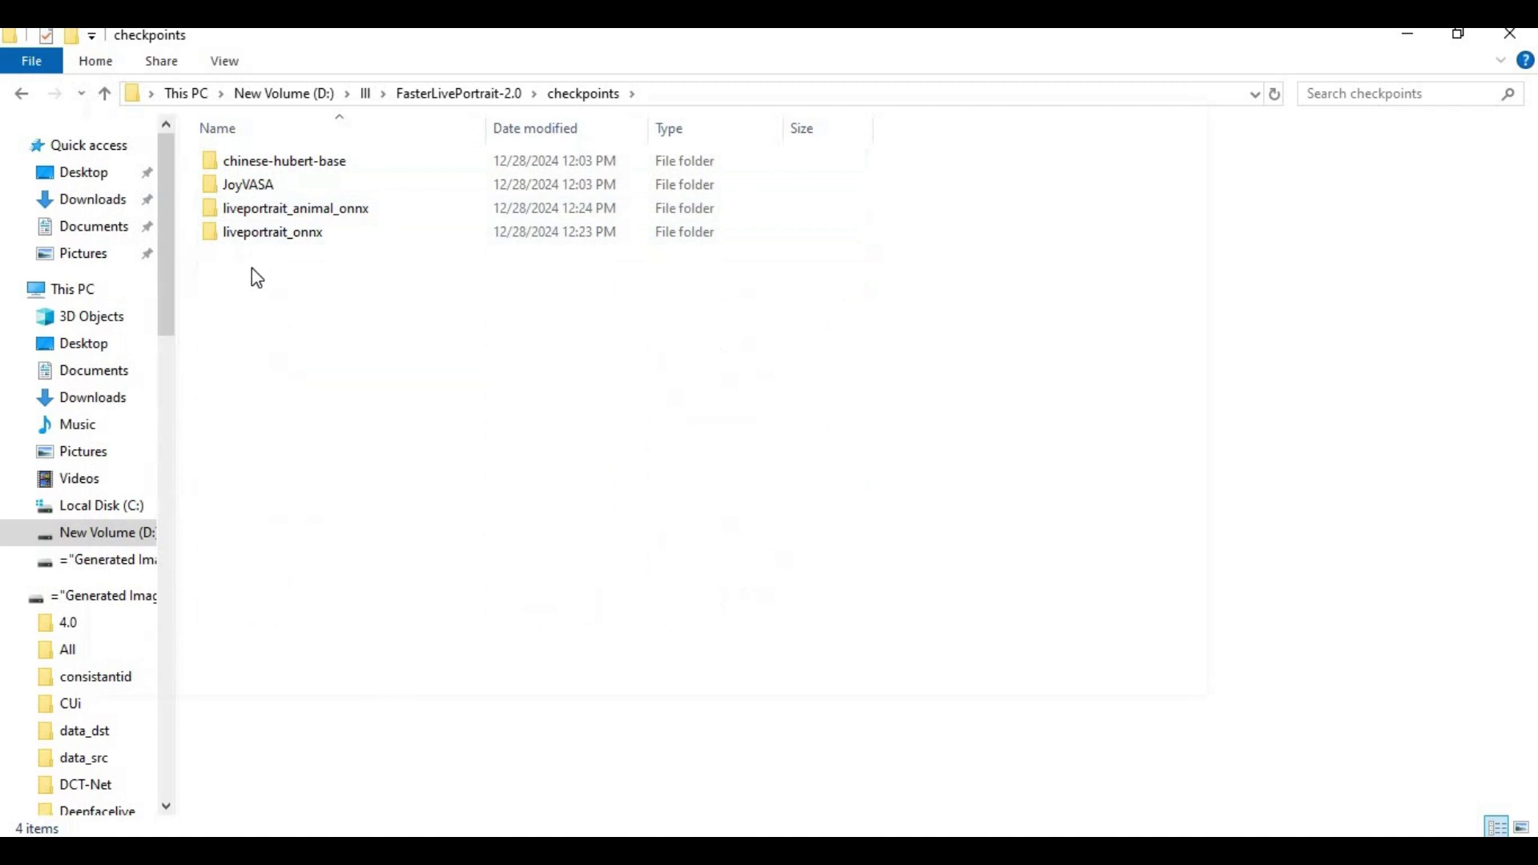
Step: Locate webui.py in the FasterLivePortrait-2.0 folder, switch to the command prompt and run python webui.py
left_click(106, 94)
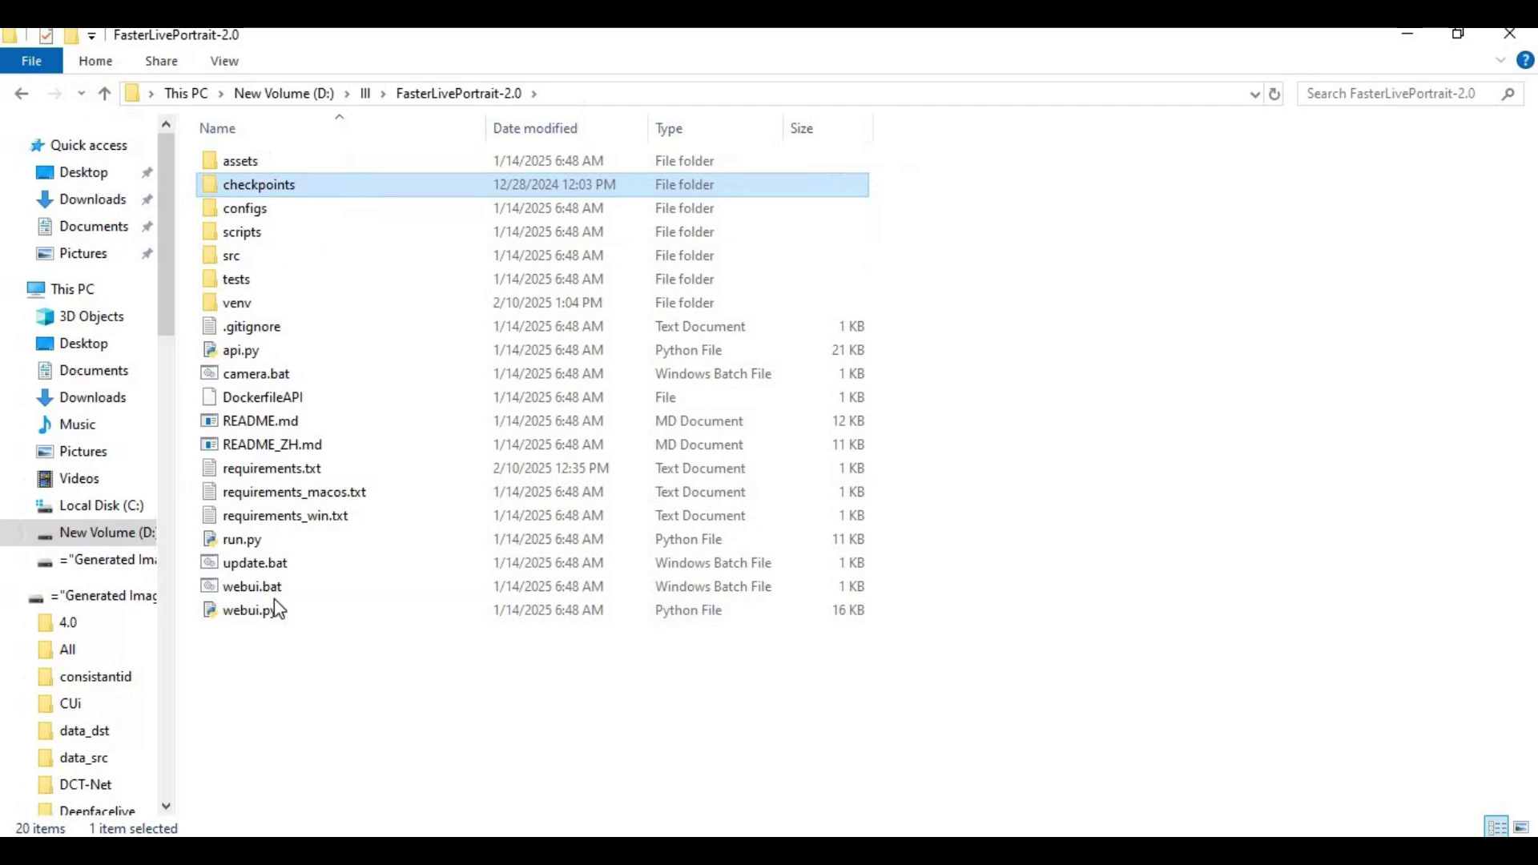
left_click(242, 615)
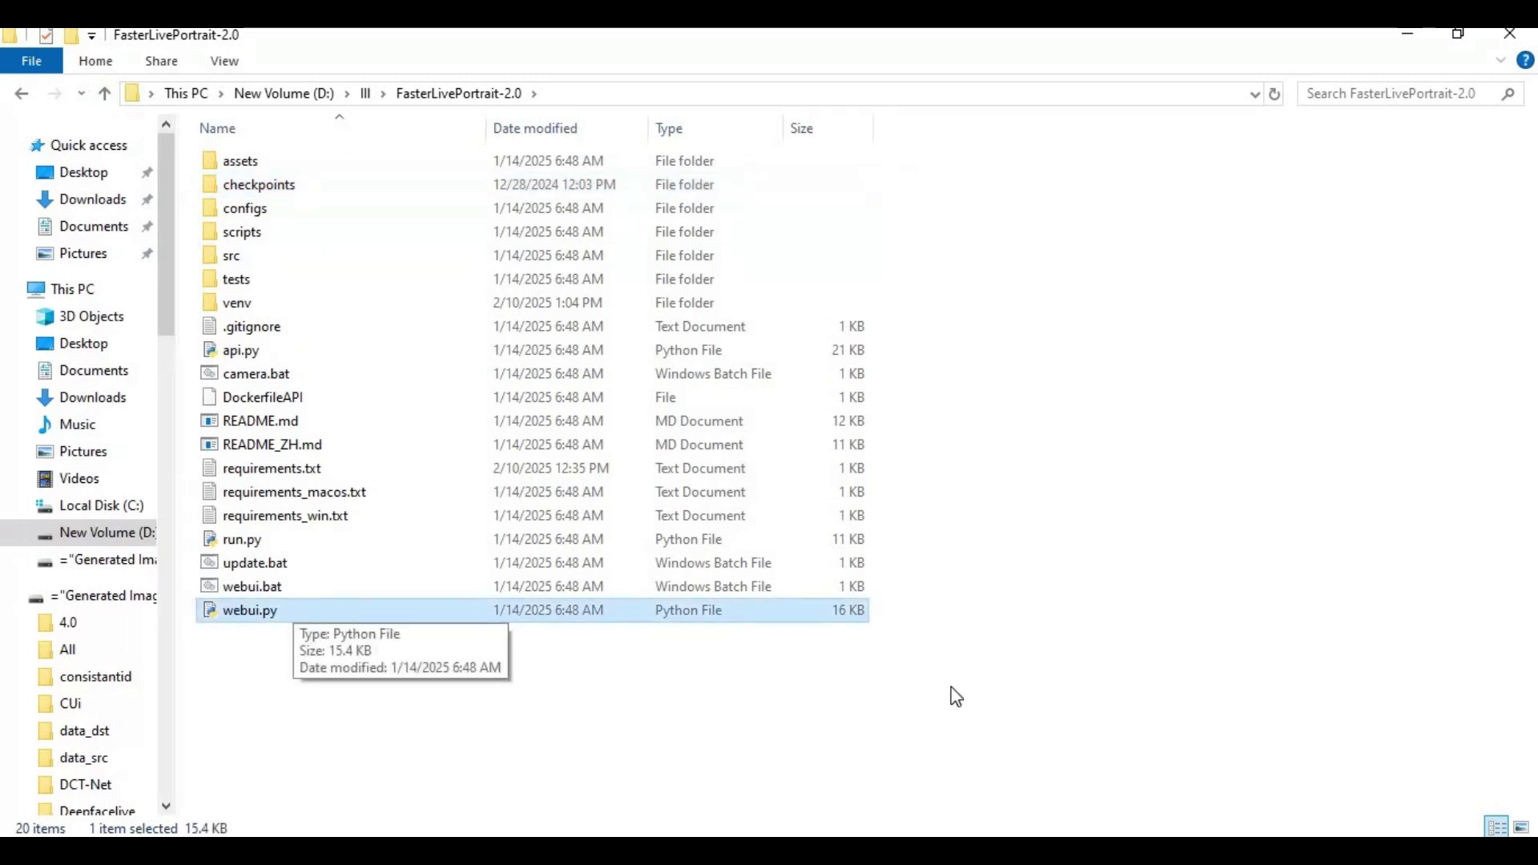
key("alt+Tab")
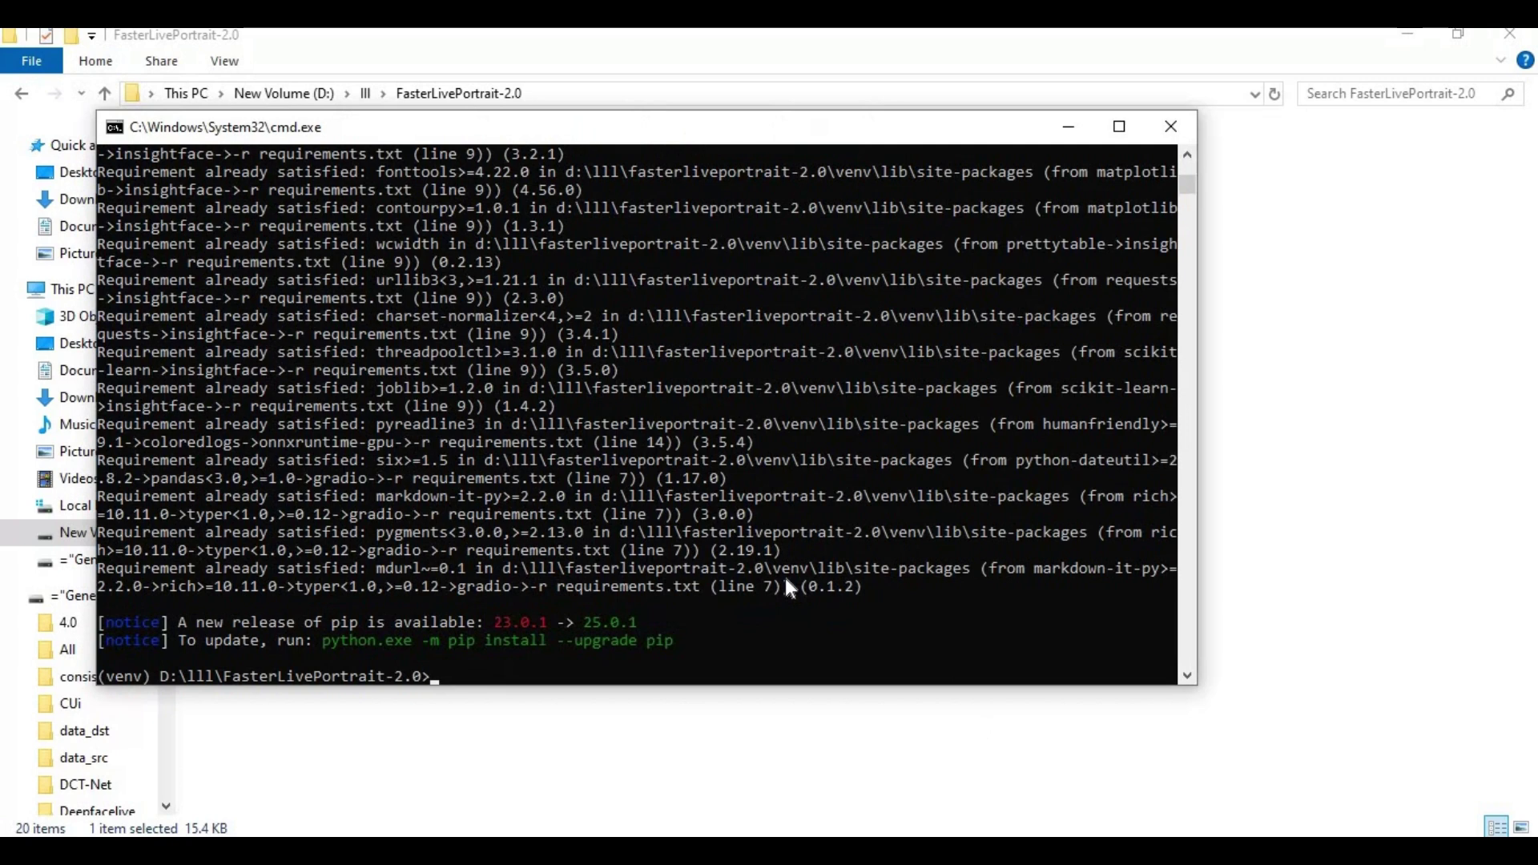
type("python webui.py")
key("Return")
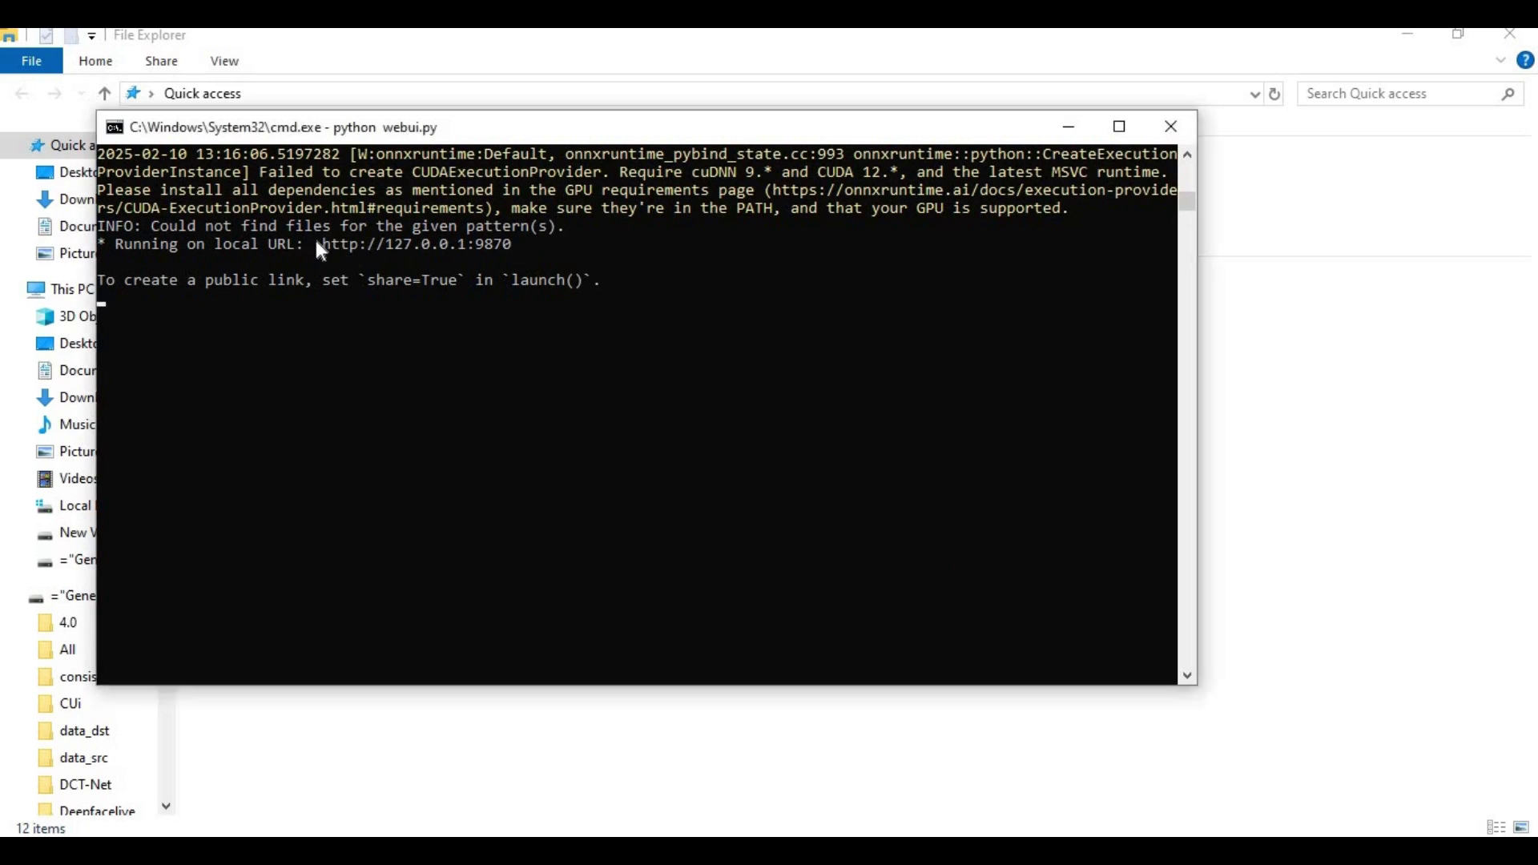
left_click_drag(320, 244, 519, 249)
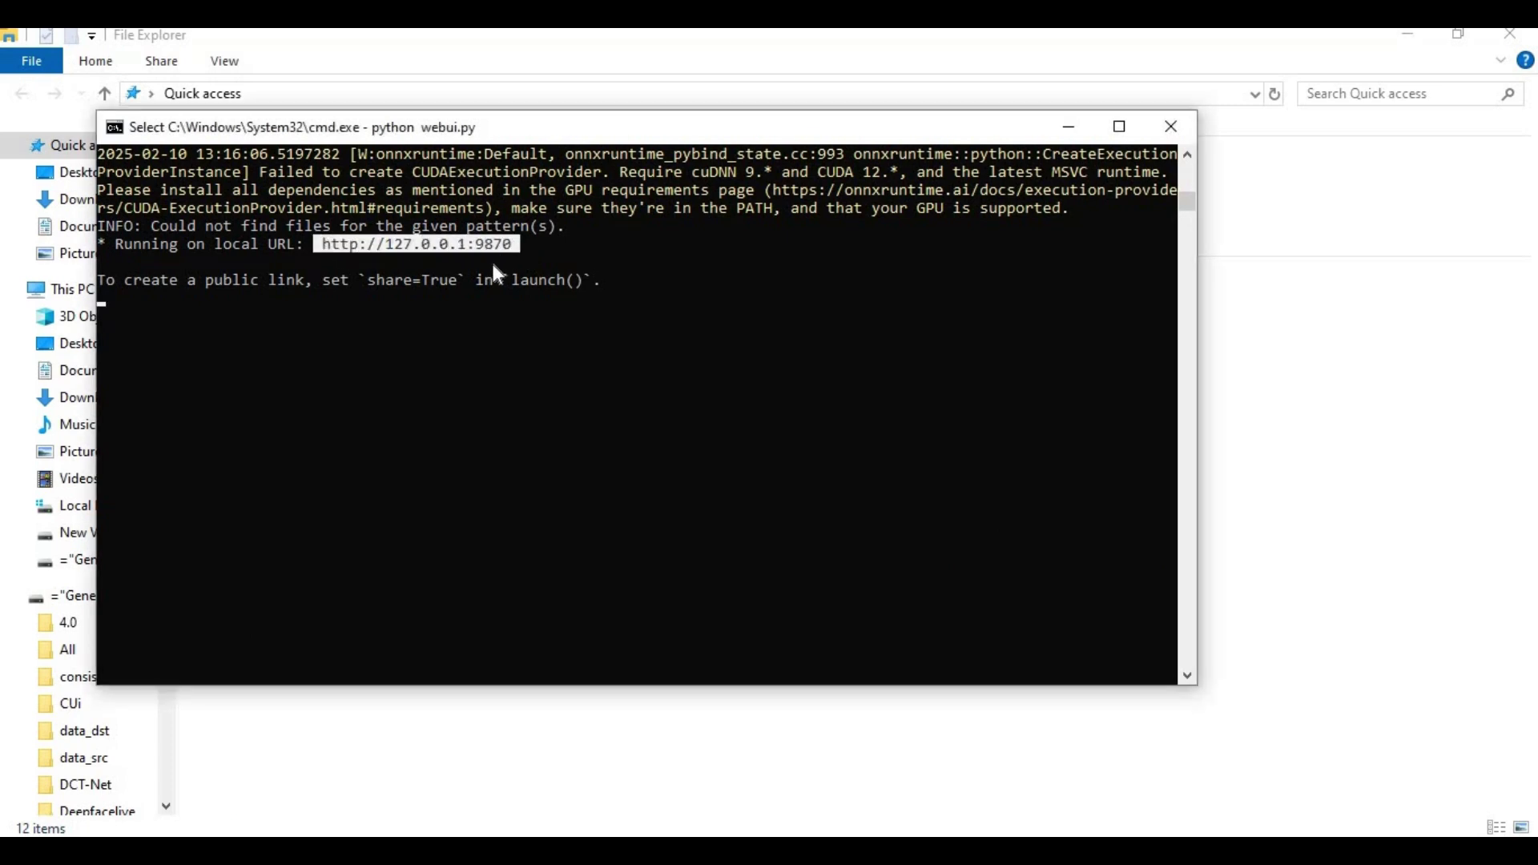
key("ctrl+c")
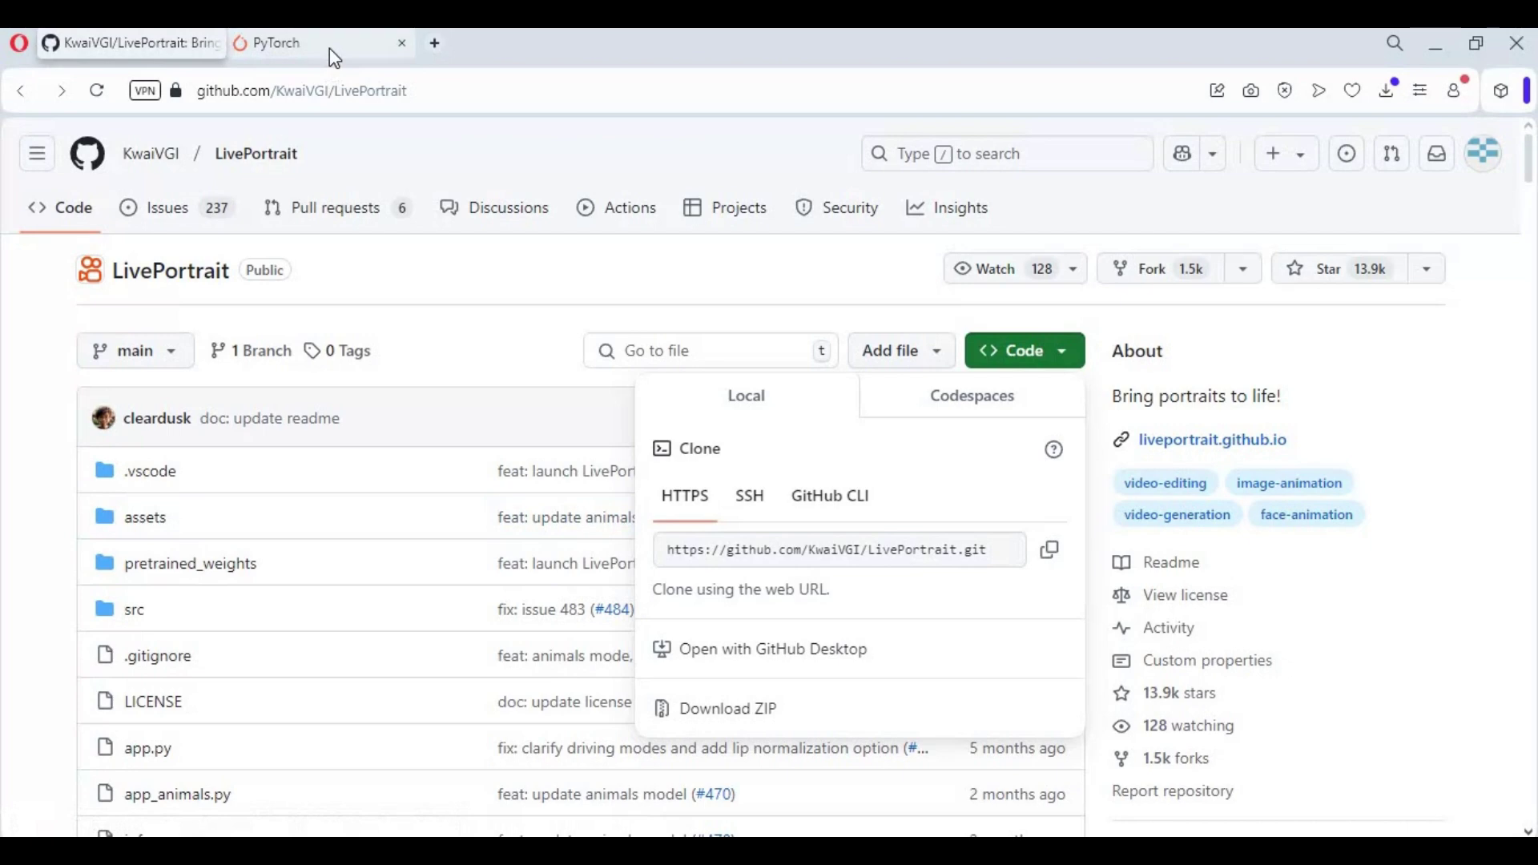
left_click(329, 48)
left_click(253, 94)
right_click(281, 101)
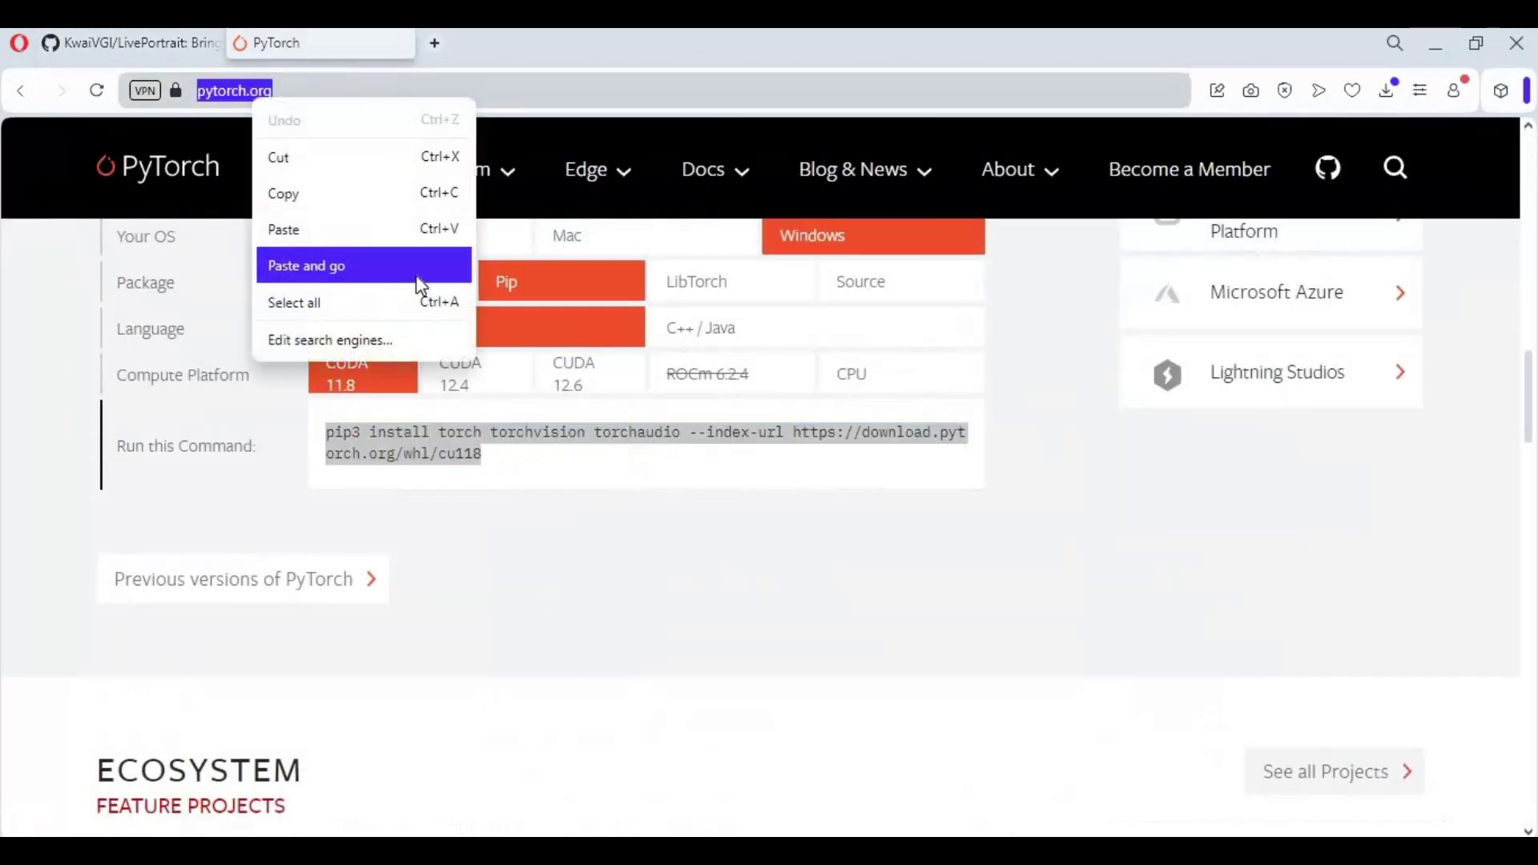
left_click(416, 277)
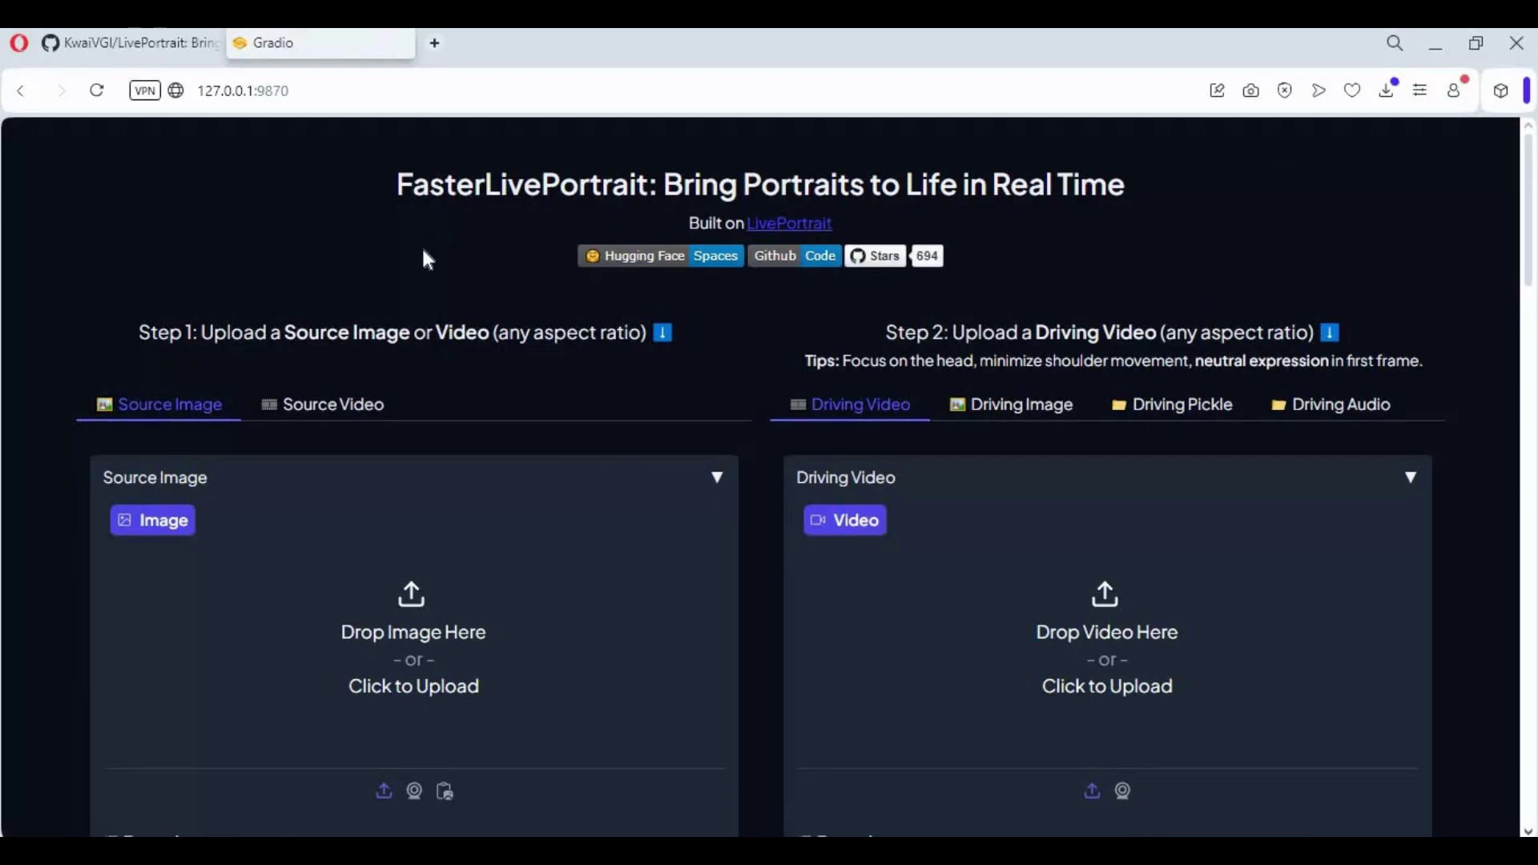
Step: Examine the web interface's source image inputs, Driving Audio input, cropping options and animation options down to the end of the page
scroll(426, 269, "down", 5)
scroll(426, 269, "up", 5)
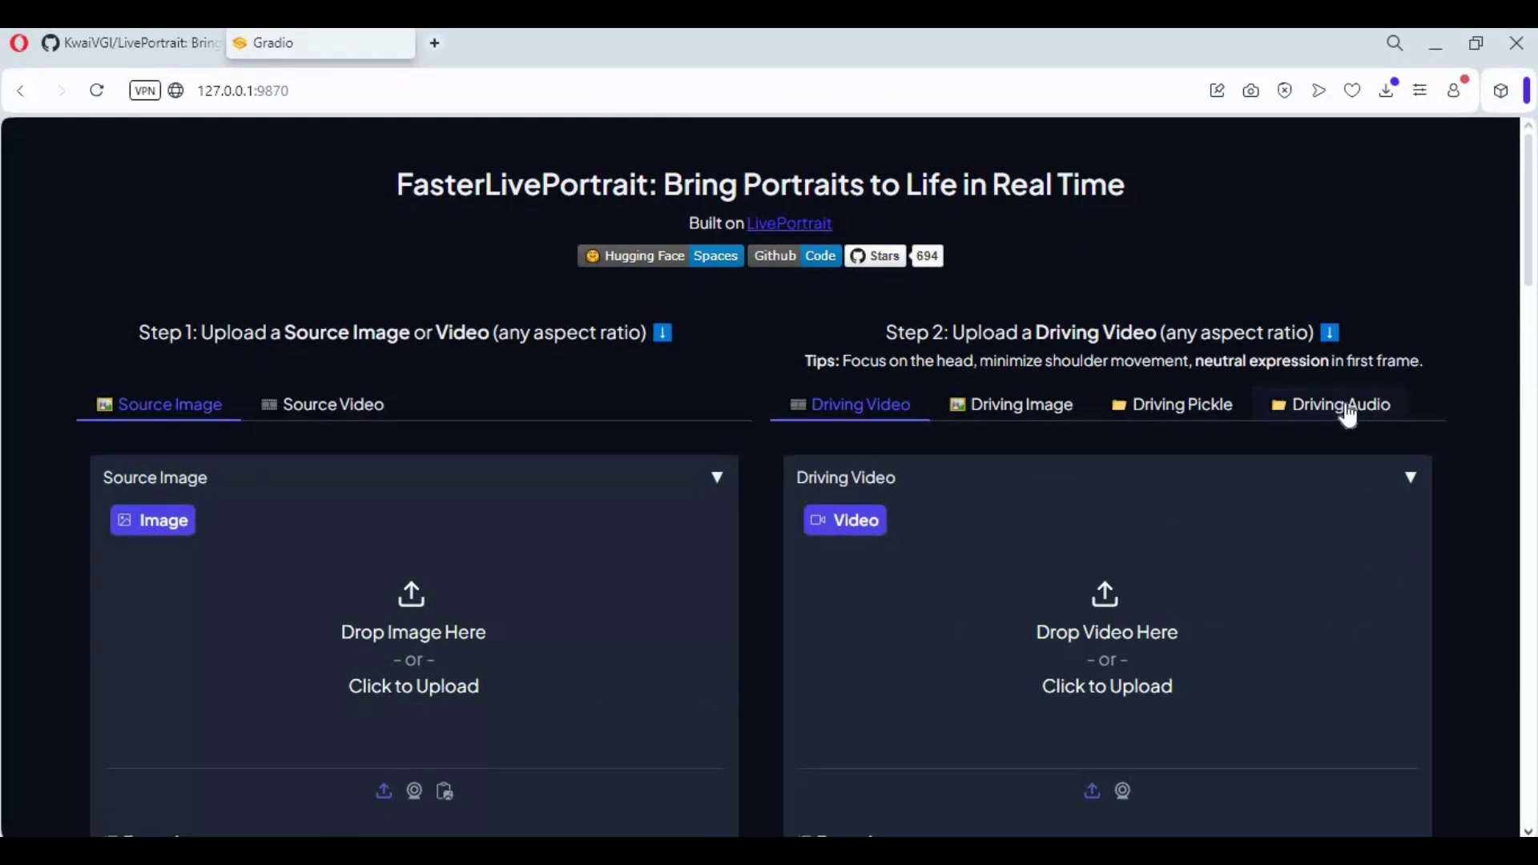
left_click(1346, 410)
scroll(1324, 457, "down", 4)
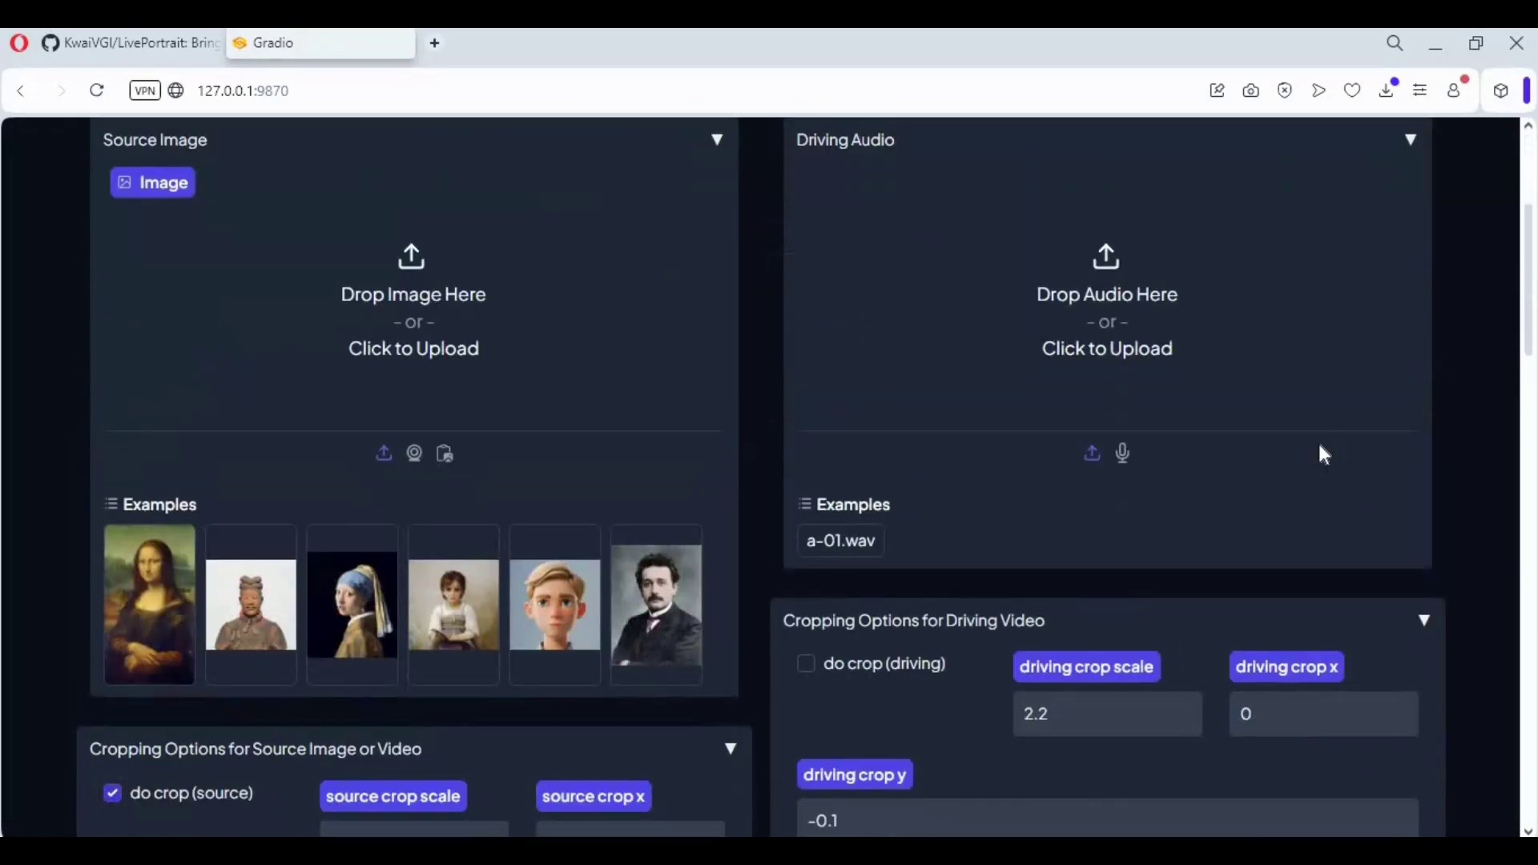
scroll(1324, 457, "down", 3)
scroll(1324, 456, "down", 12)
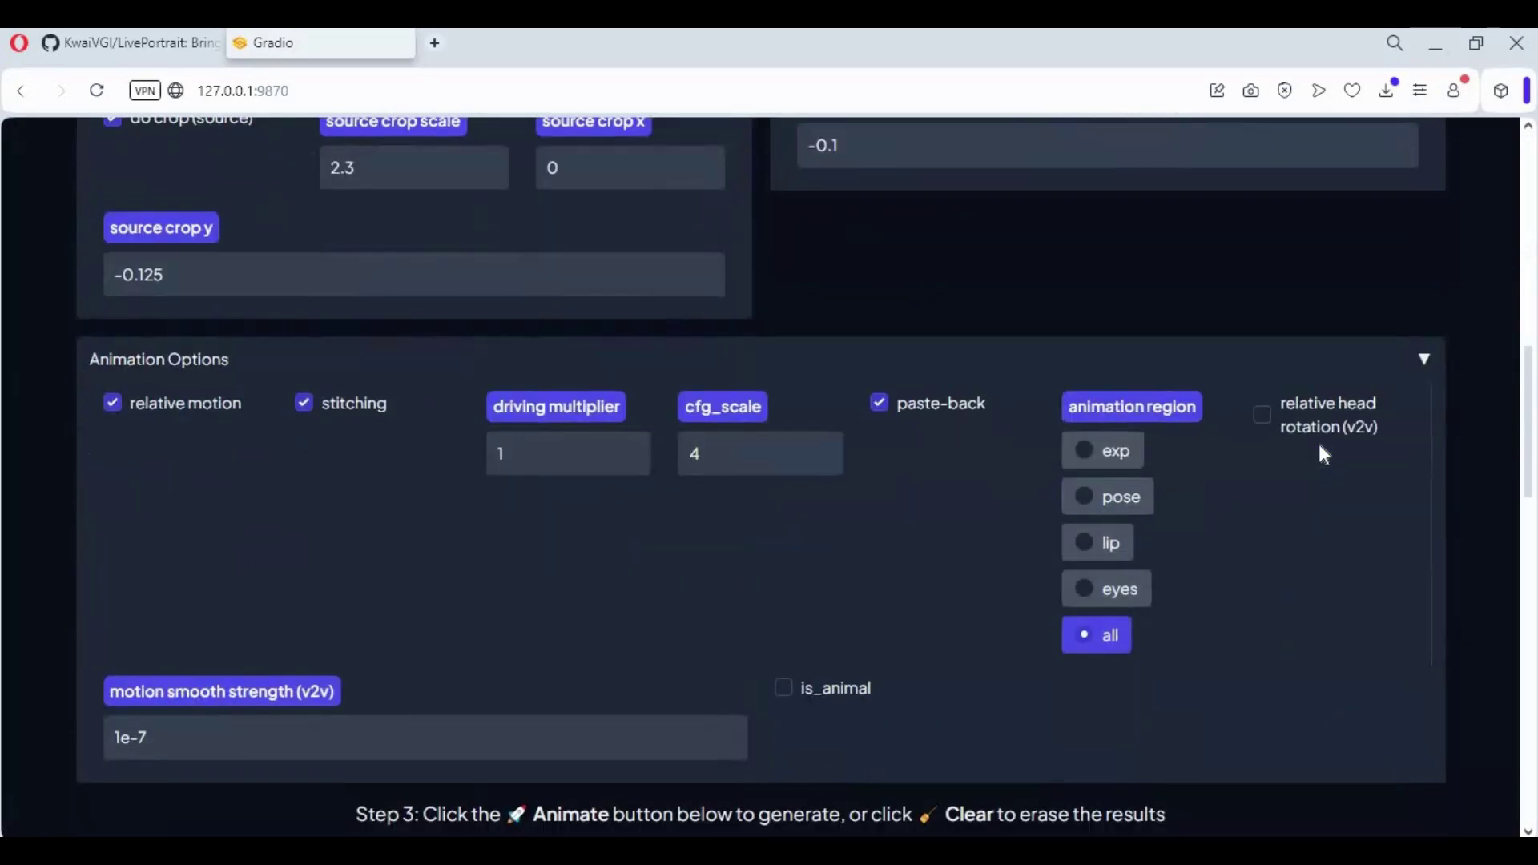
scroll(1324, 454, "up", 5)
scroll(1324, 454, "down", 18)
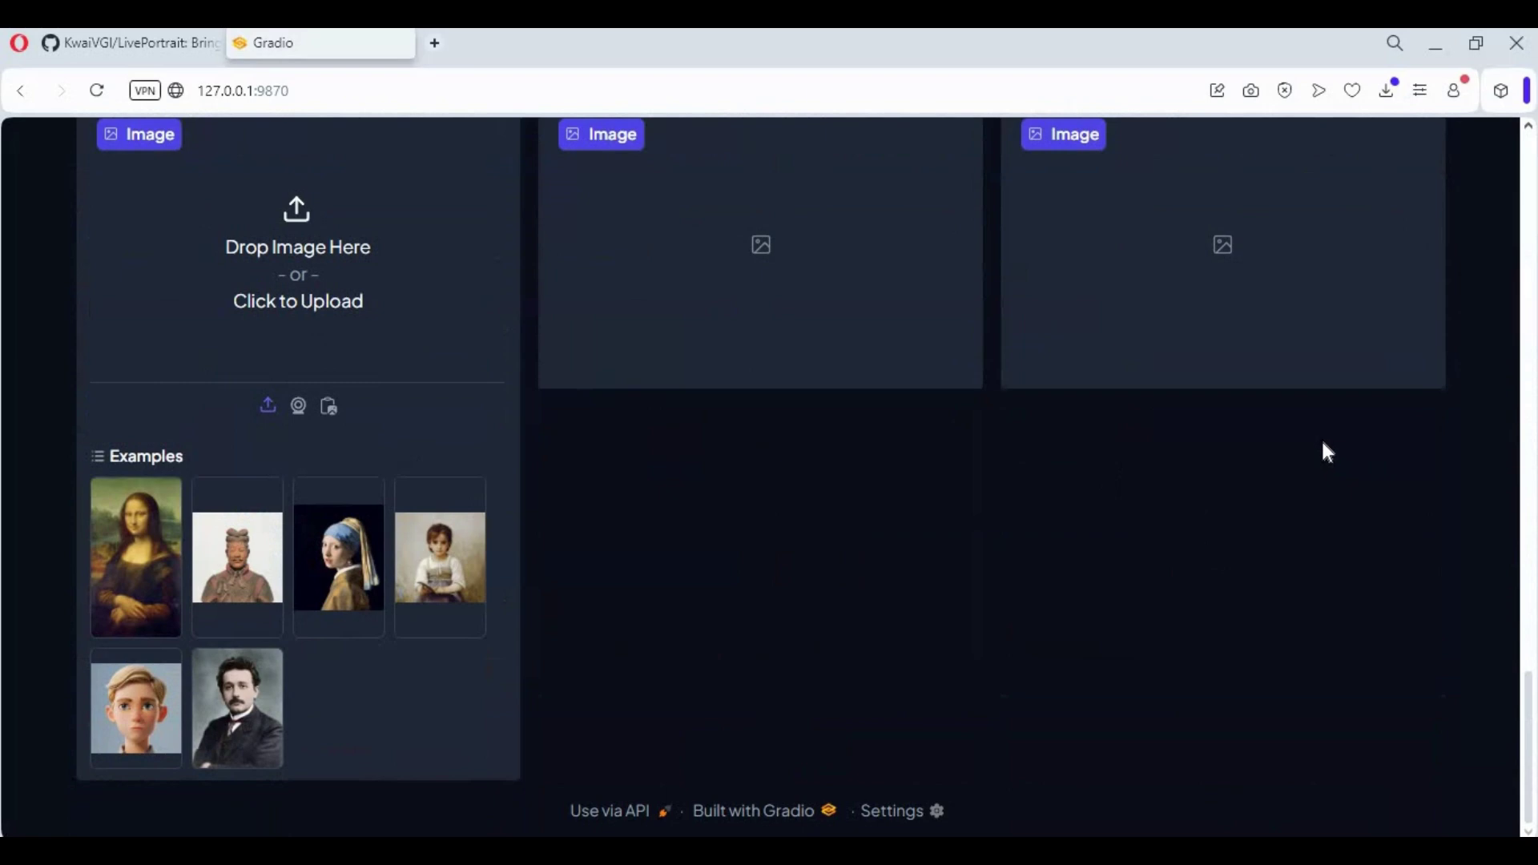
scroll(1324, 449, "up", 20)
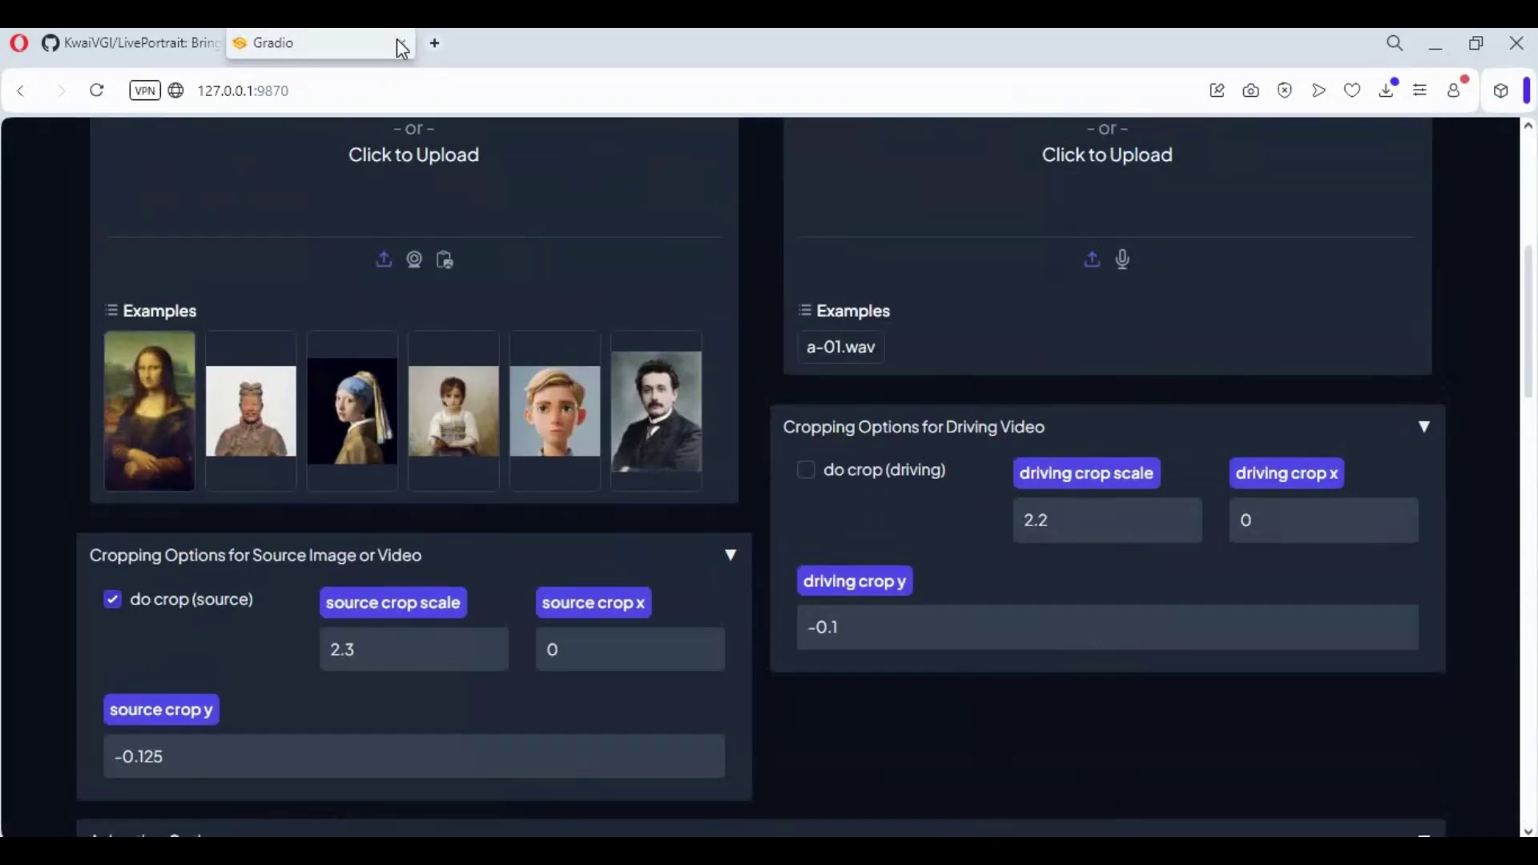
Step: Close the web interface's browser page and the command prompt, and switch to the FasterLivePortrait-windows folder in File Explorer
left_click(401, 43)
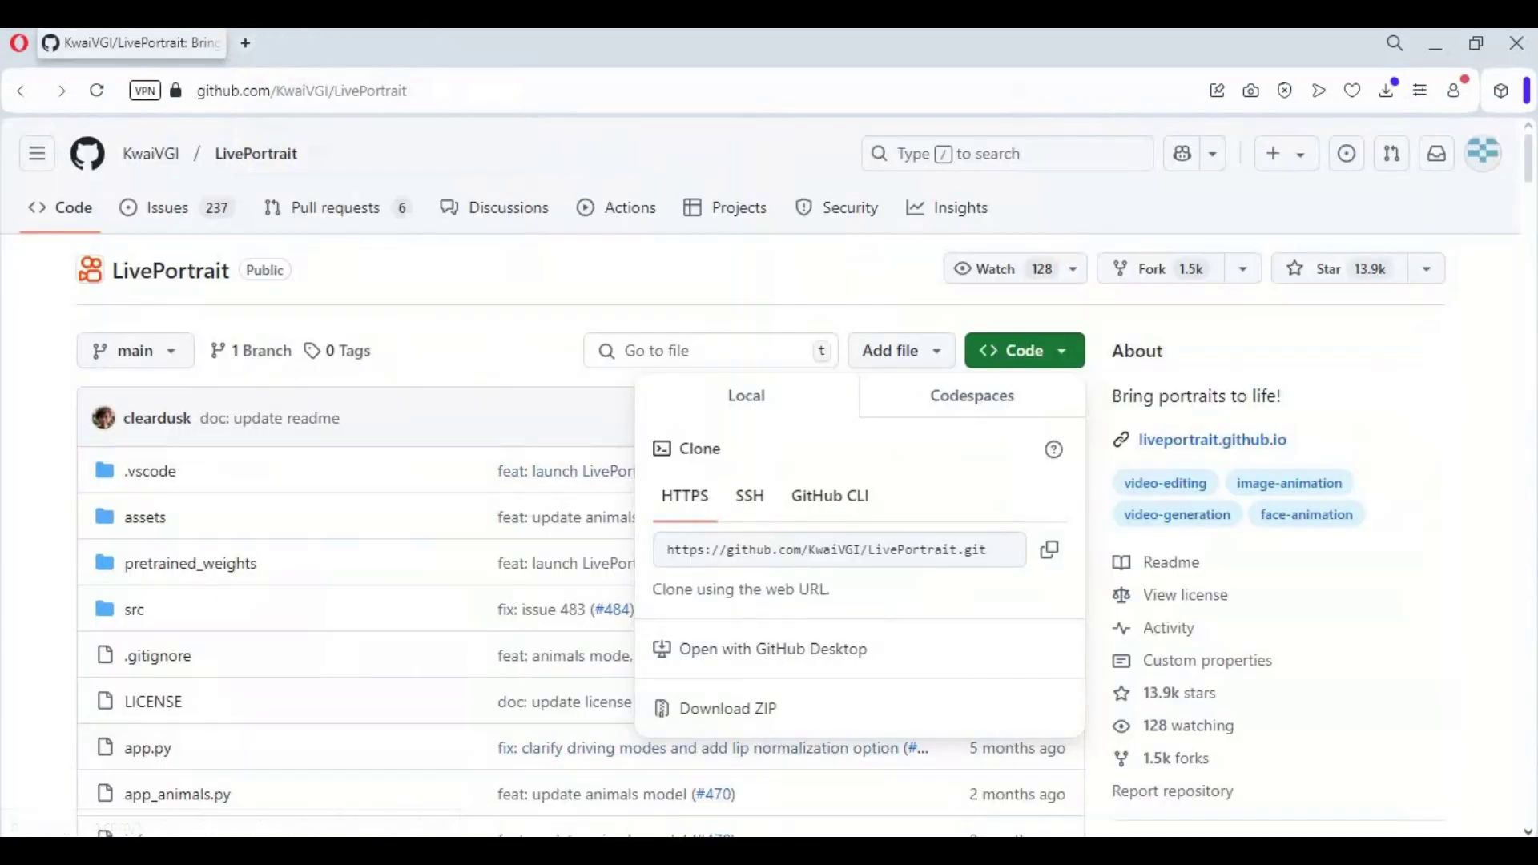
key("alt+Tab")
left_click(1154, 138)
key("alt+Tab")
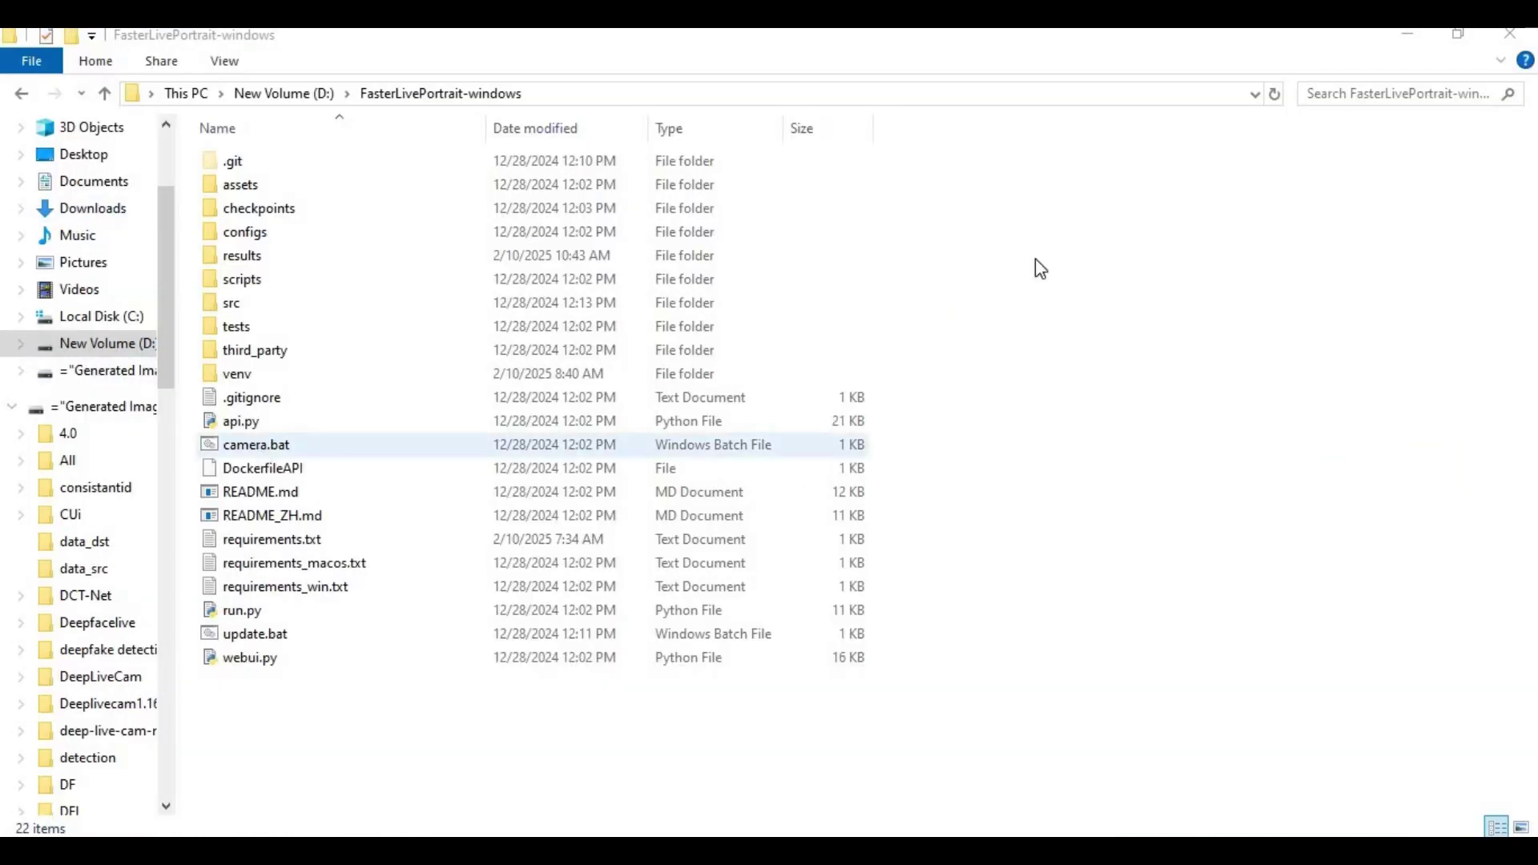
Step: Create a new text document in the FasterLivePortrait-windows folder and open it in Notepad
right_click(927, 273)
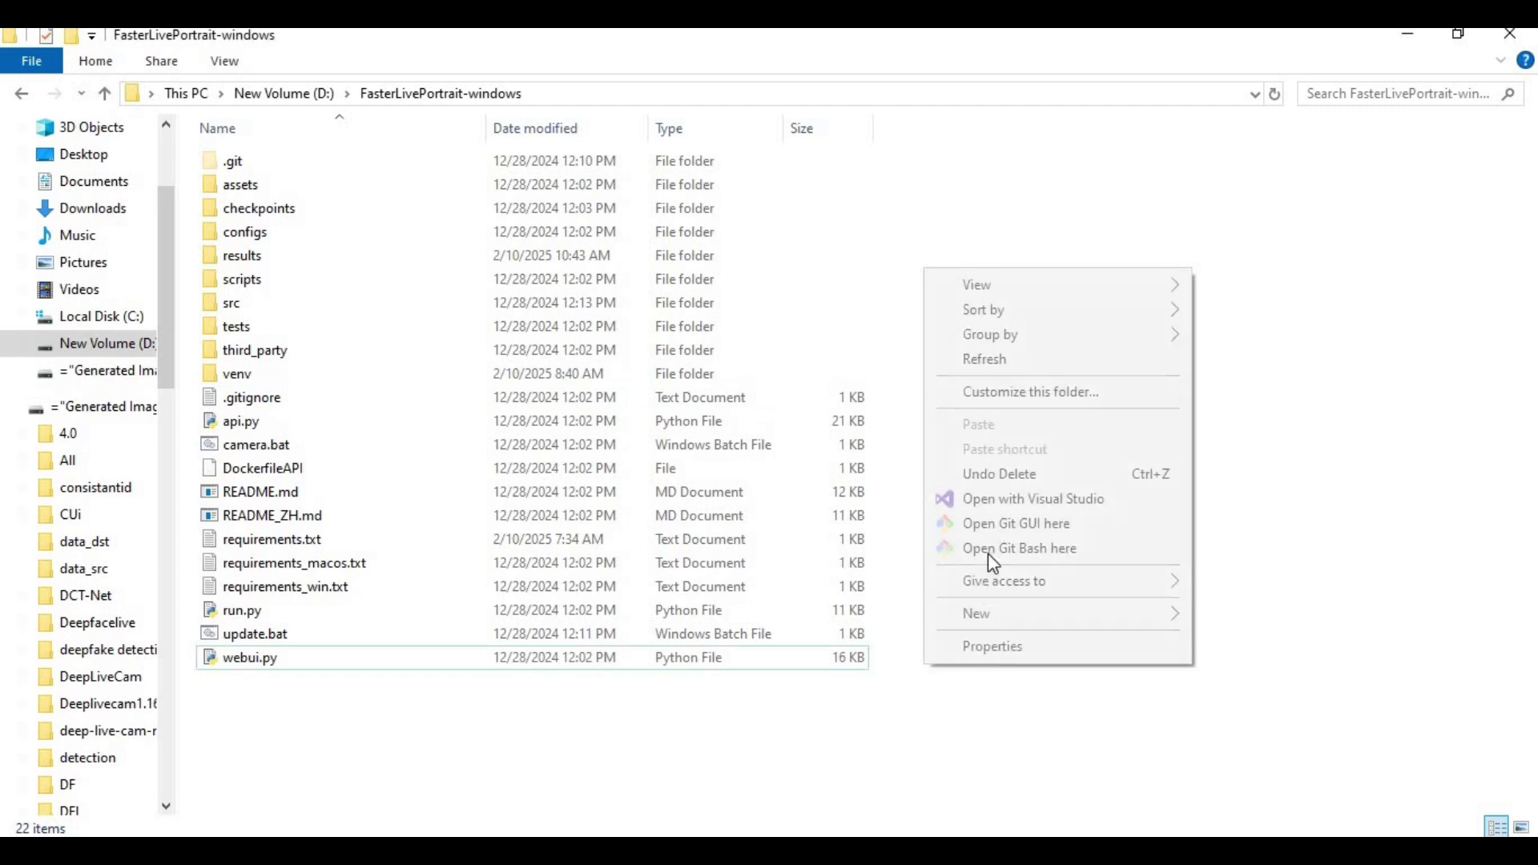
mouse_move(978, 614)
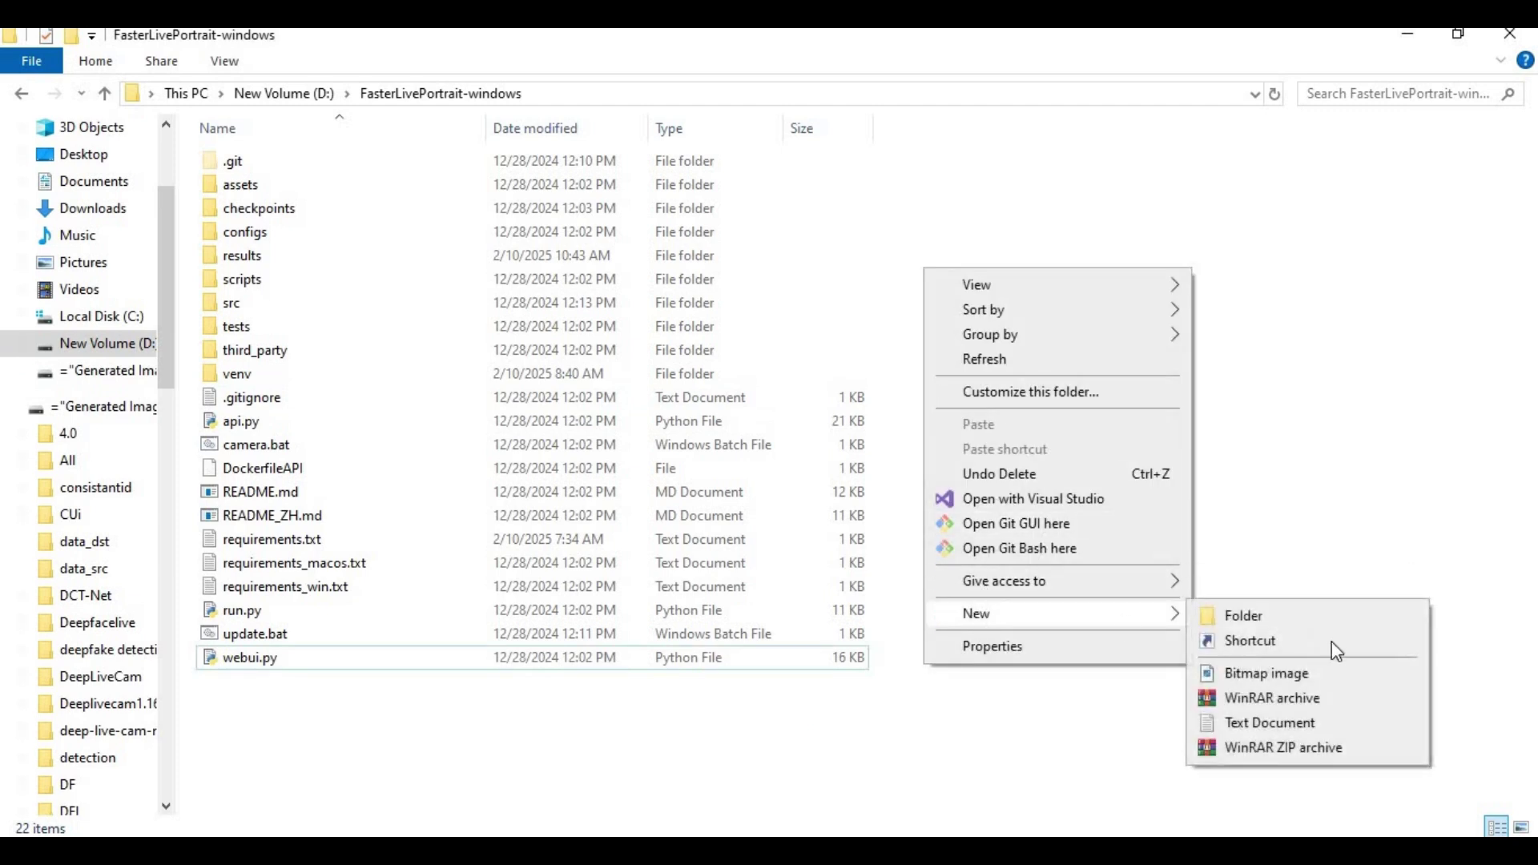
left_click(1308, 716)
key("Return")
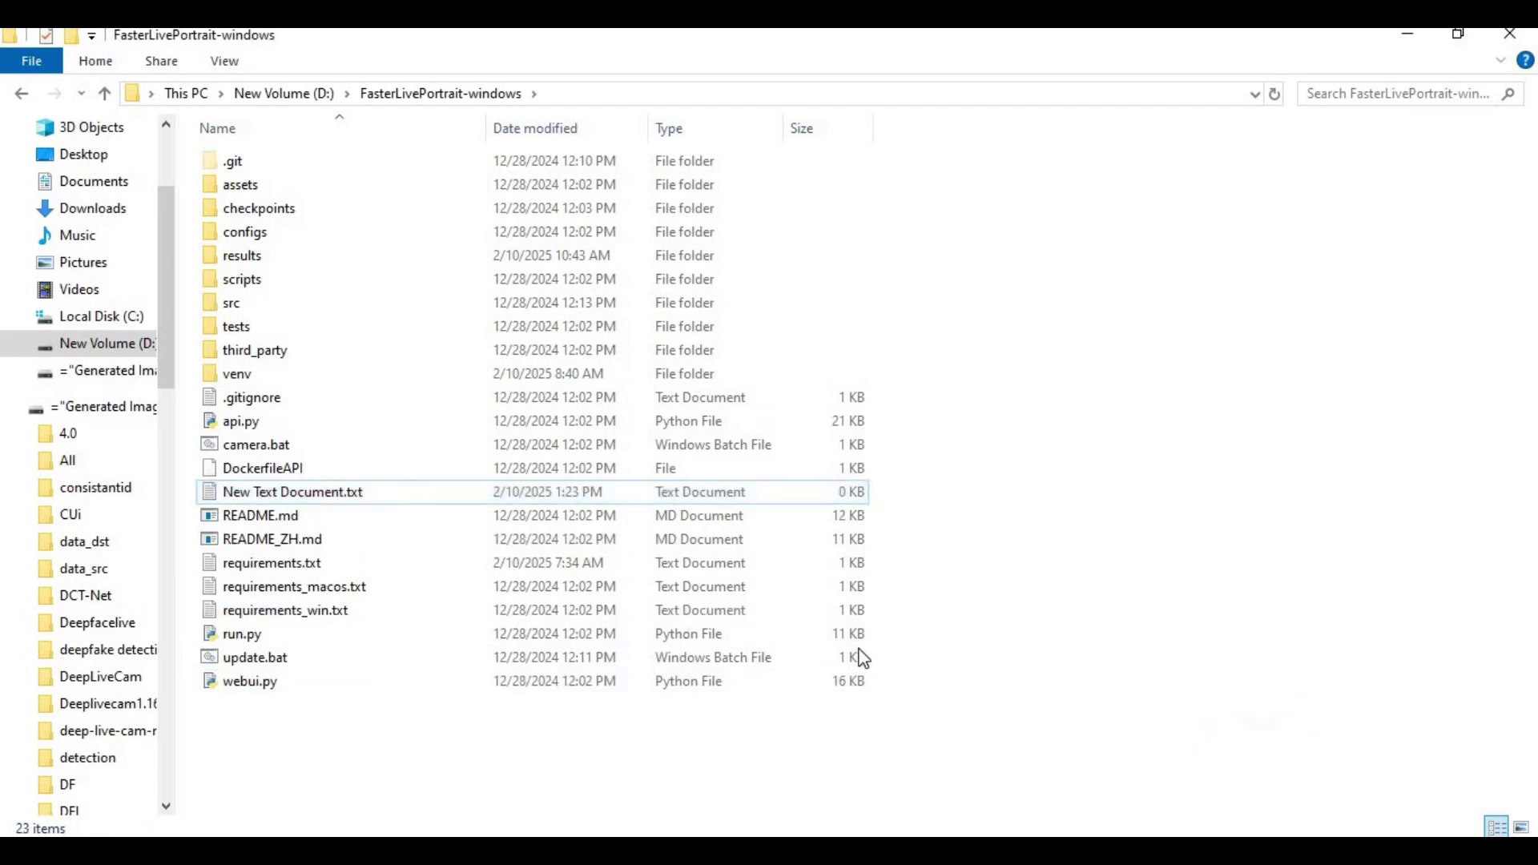
double_click(252, 495)
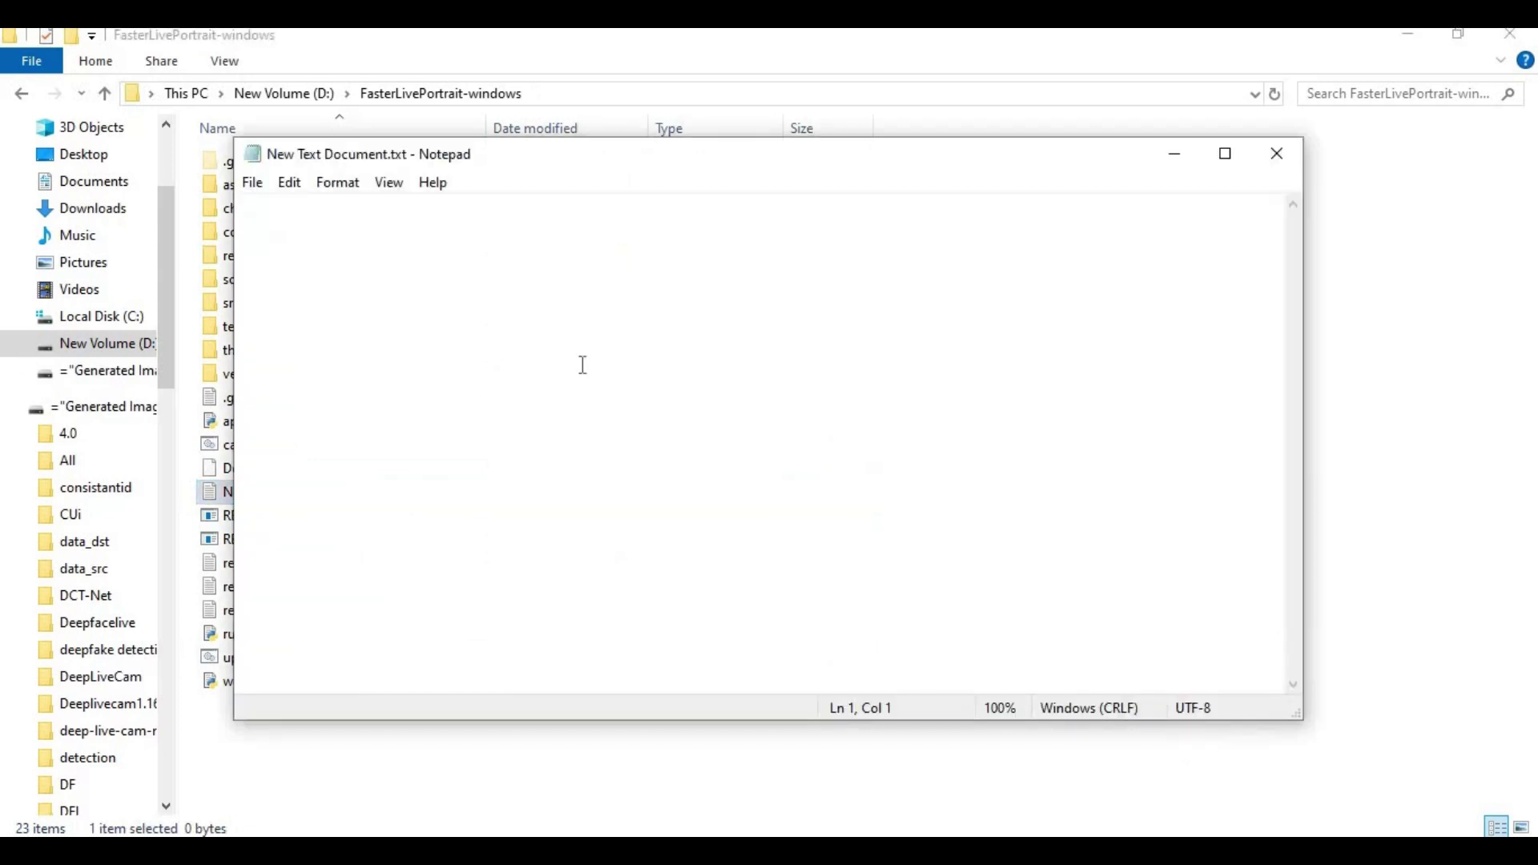
type("@")
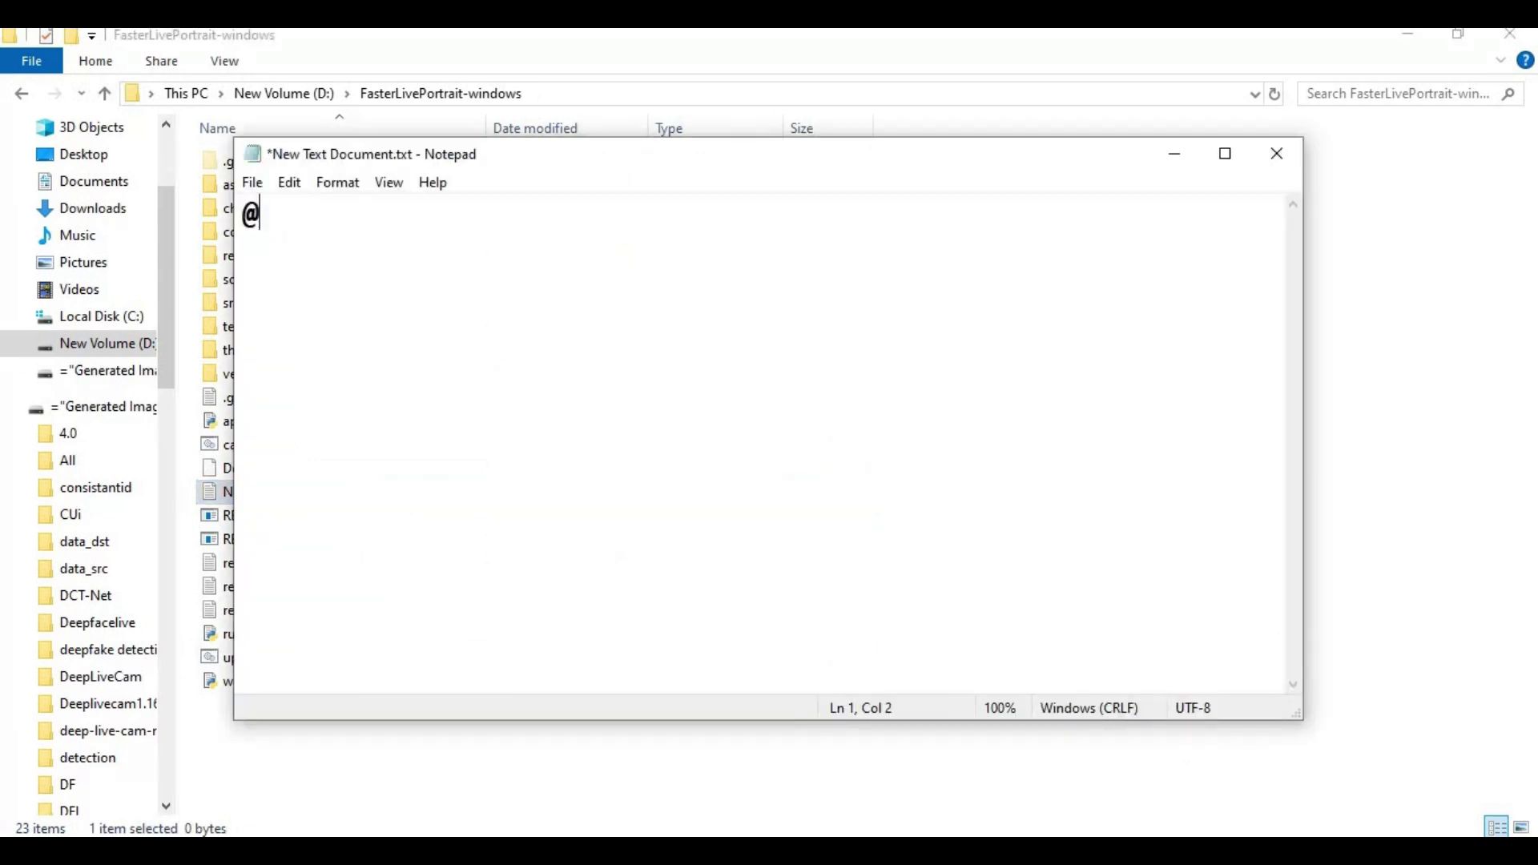
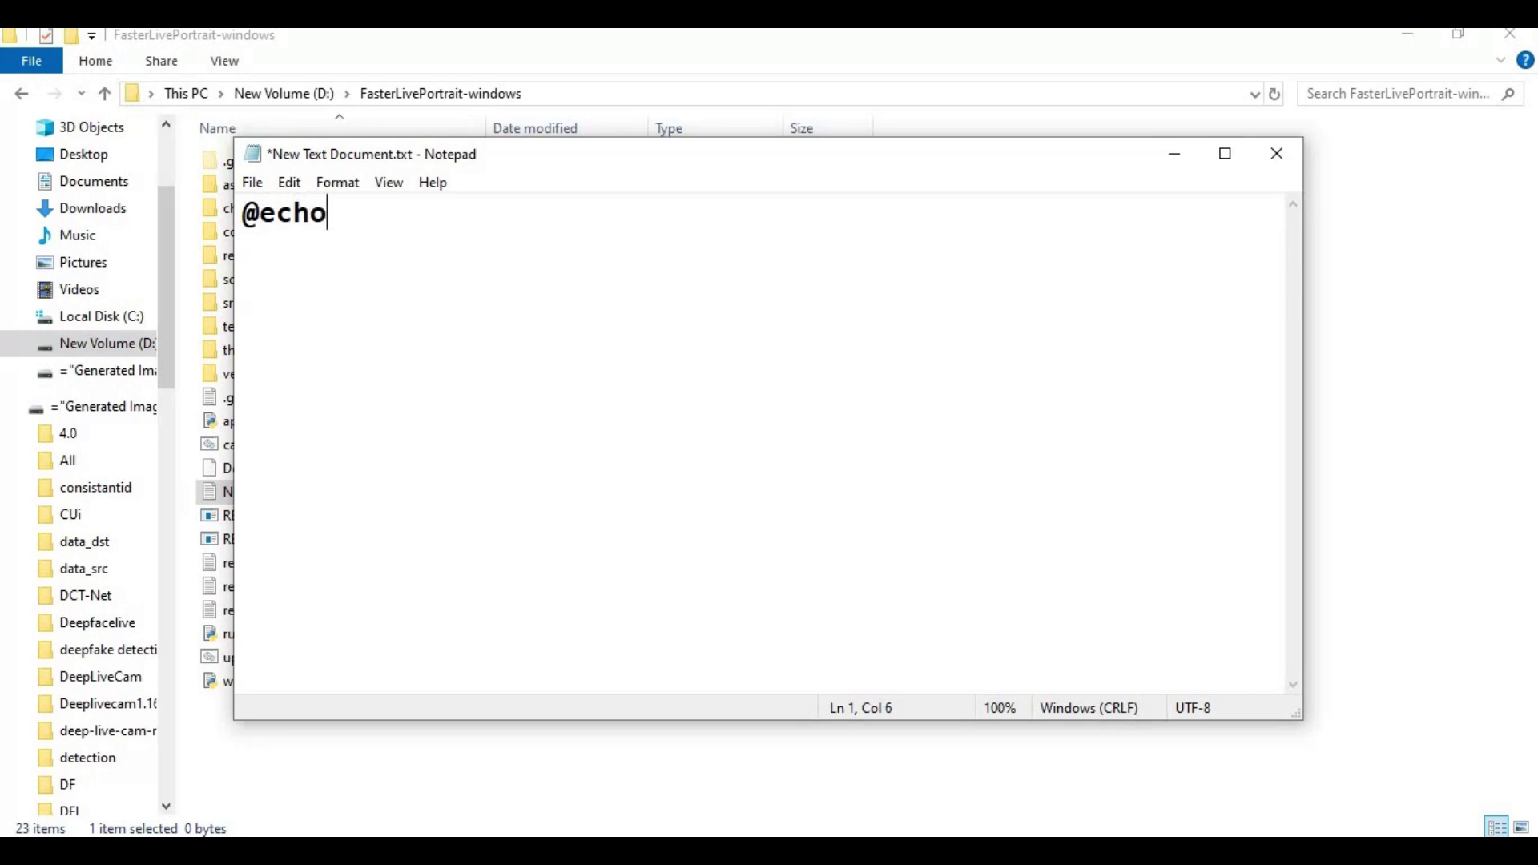
type("off ")
type("call ")
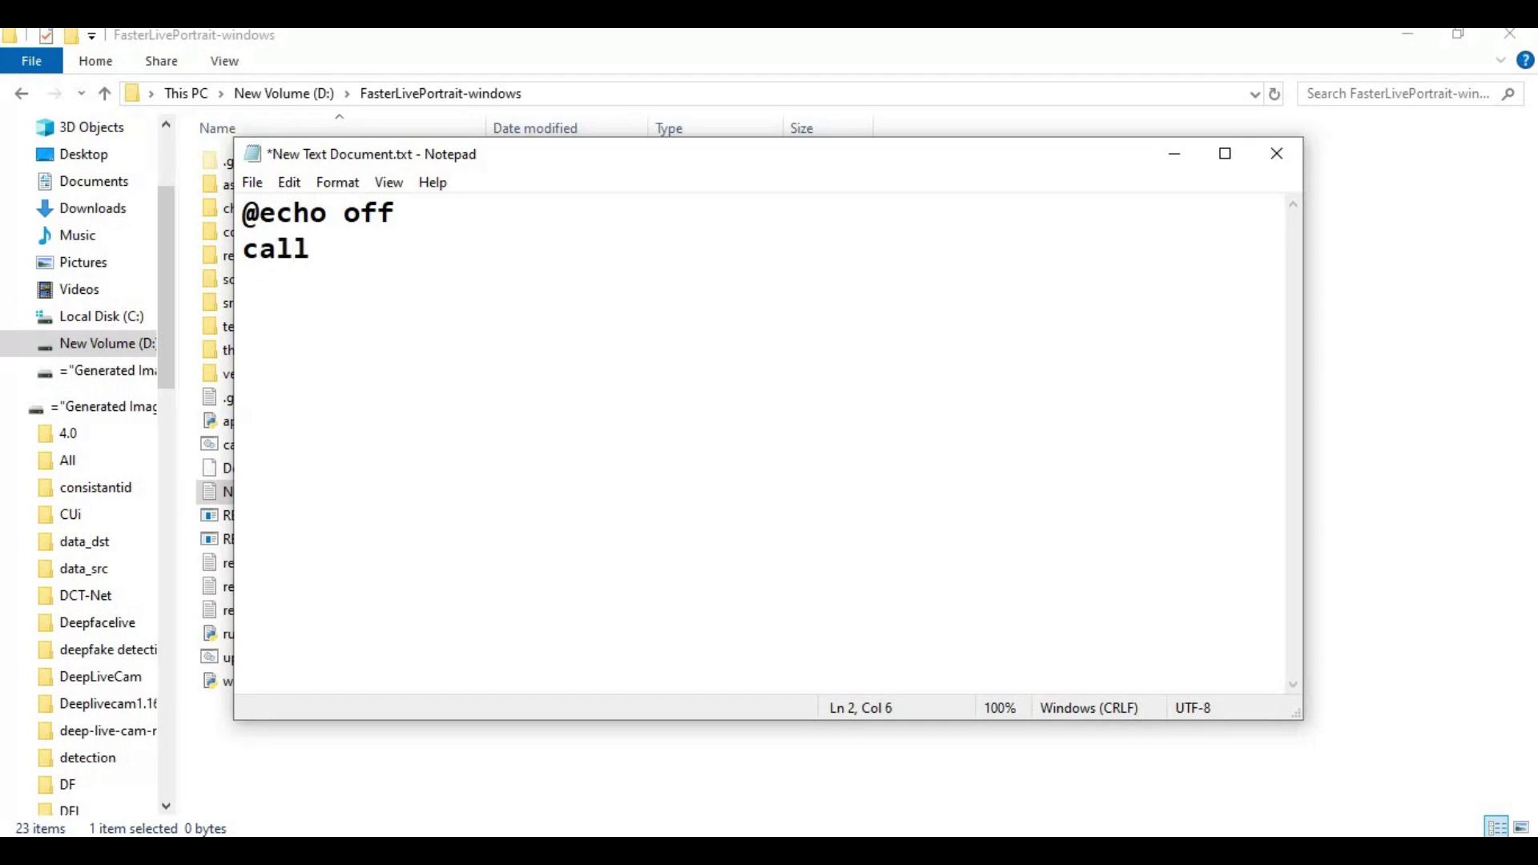
type("venv\\s")
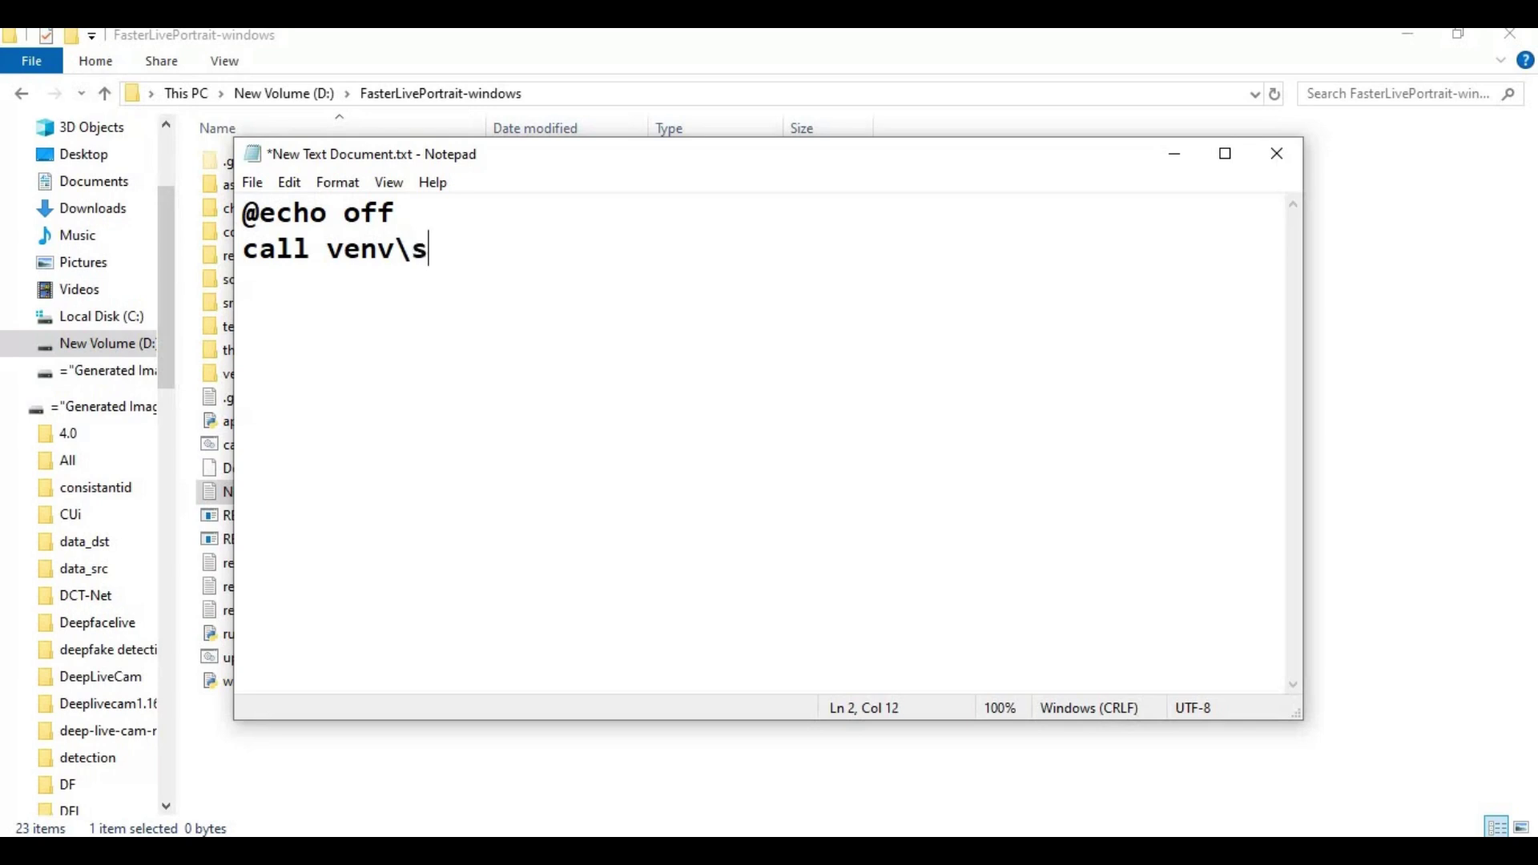
type("cripts")
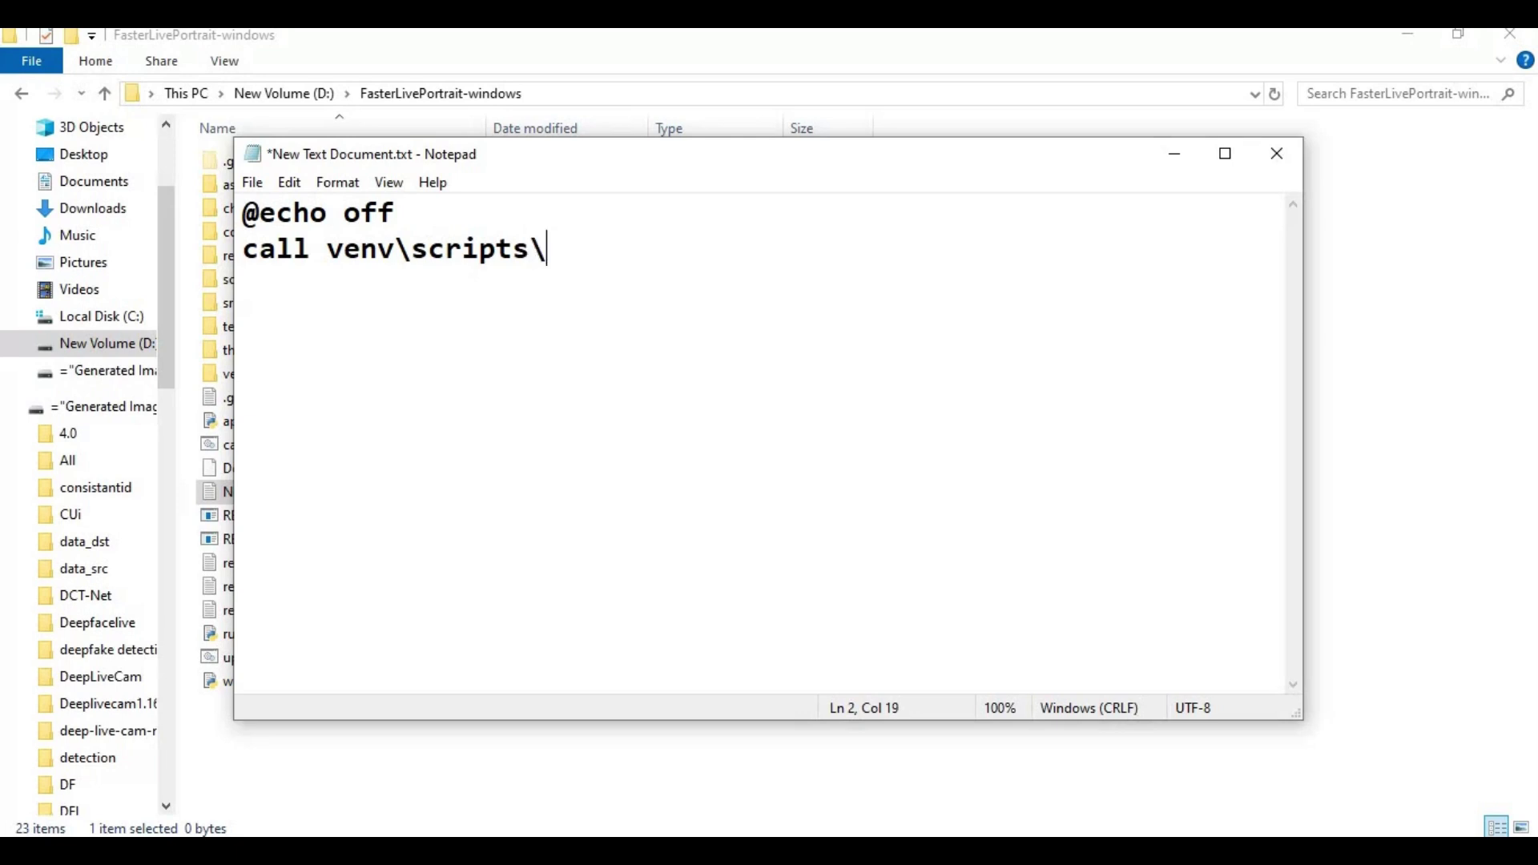
type("\\activate ")
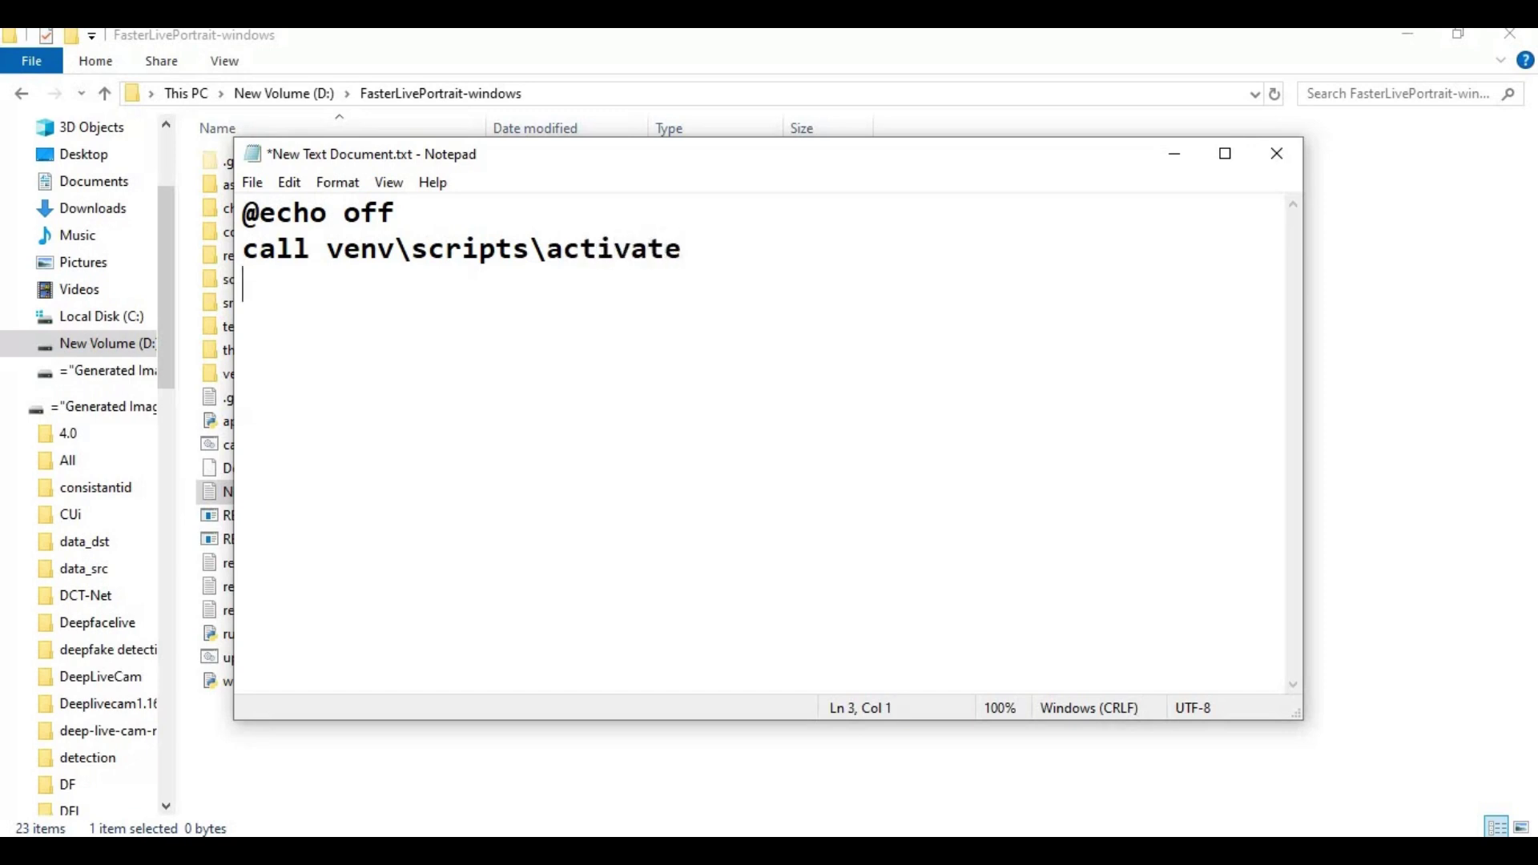
type("python ")
type("webu")
type("i.py ")
type("pa")
type("use")
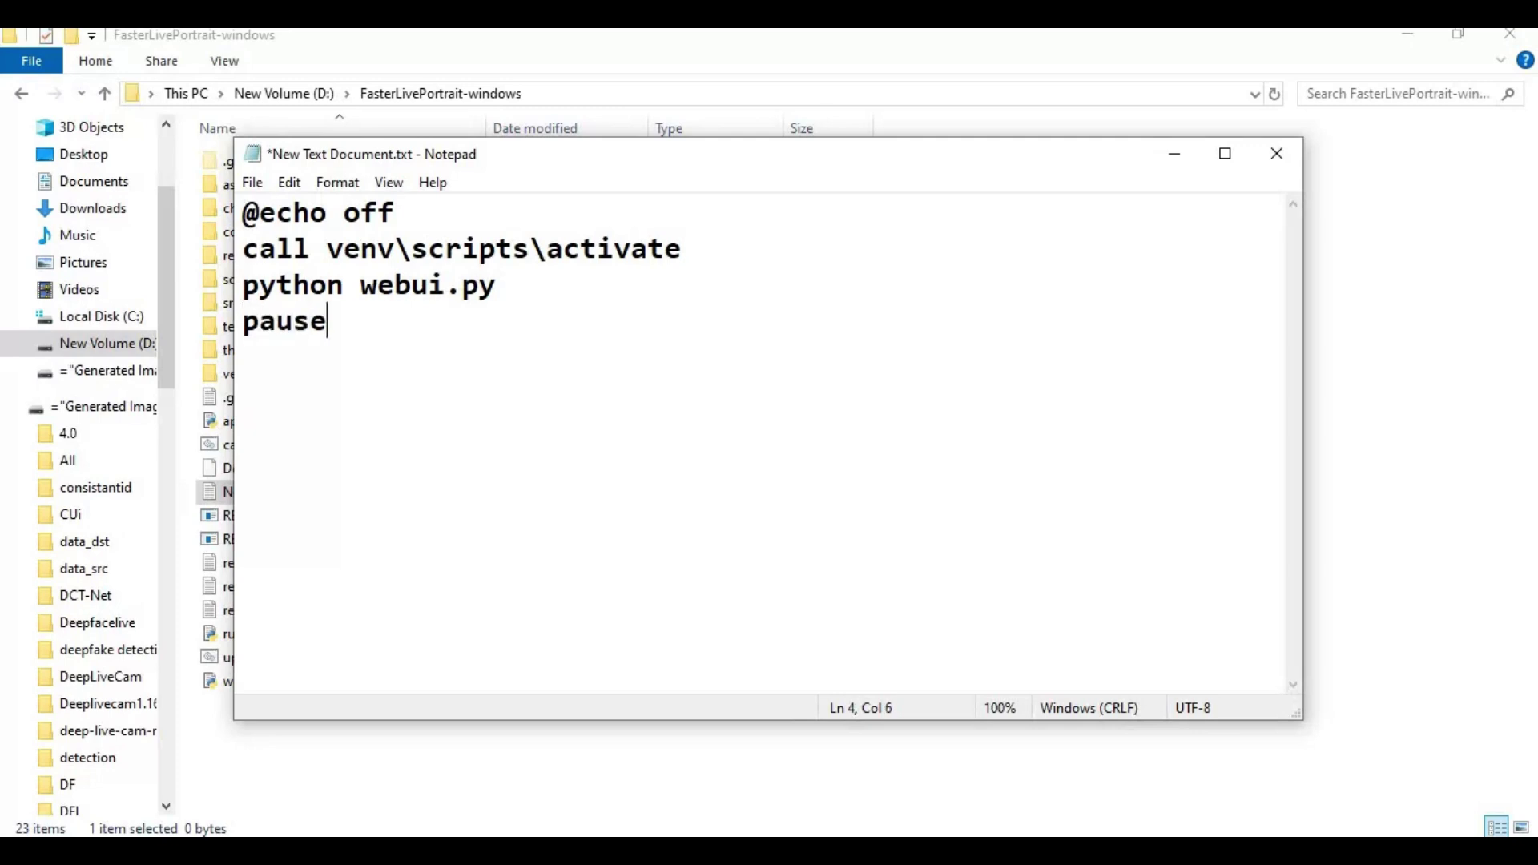
Step: Save the script as run.bat in the FasterLivePortrait-windows folder
left_click(248, 186)
left_click(316, 313)
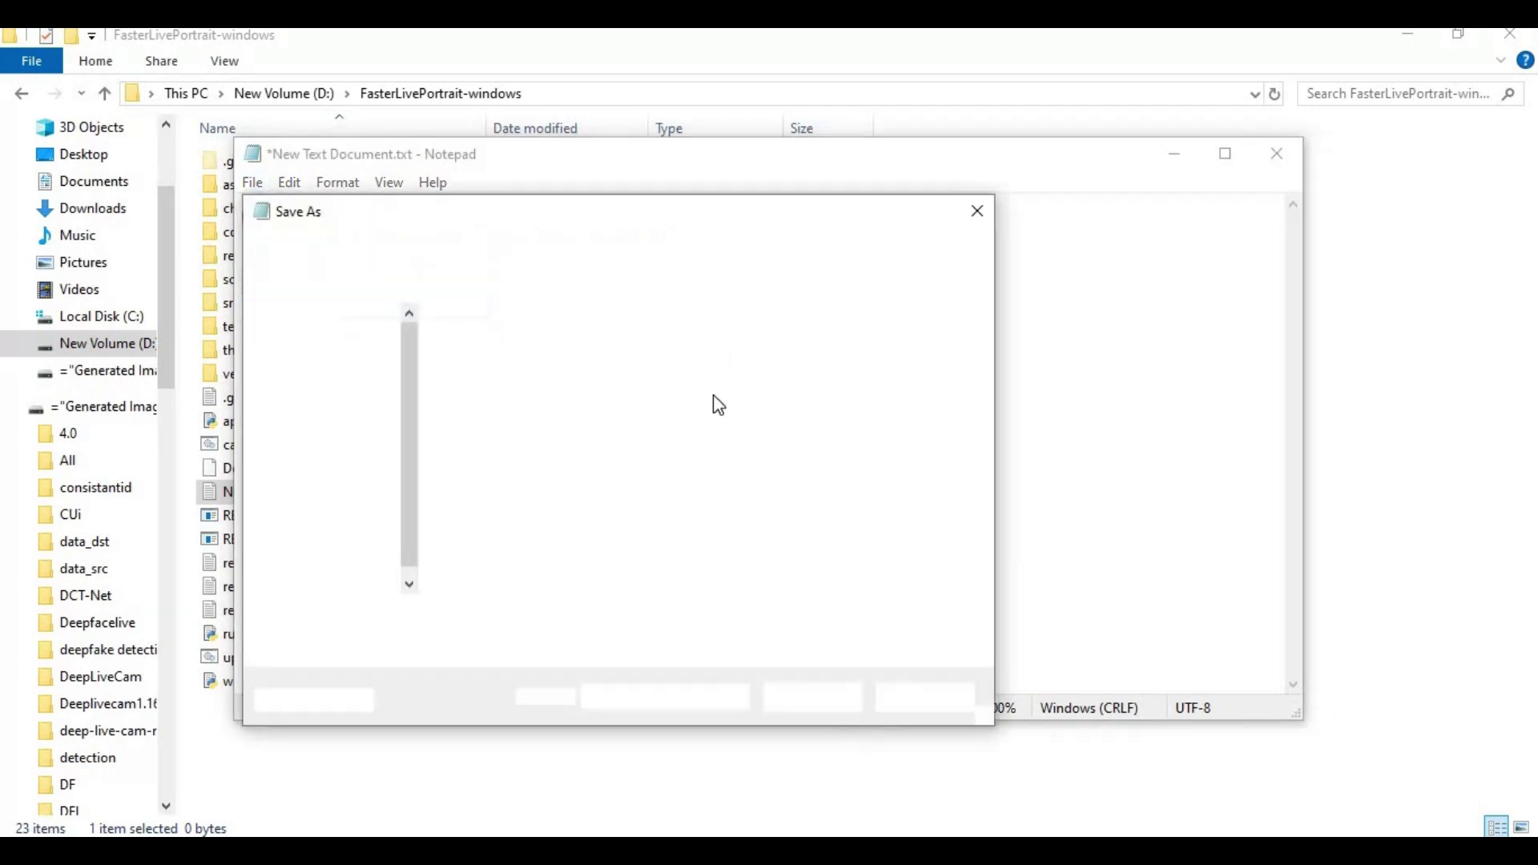
type("r")
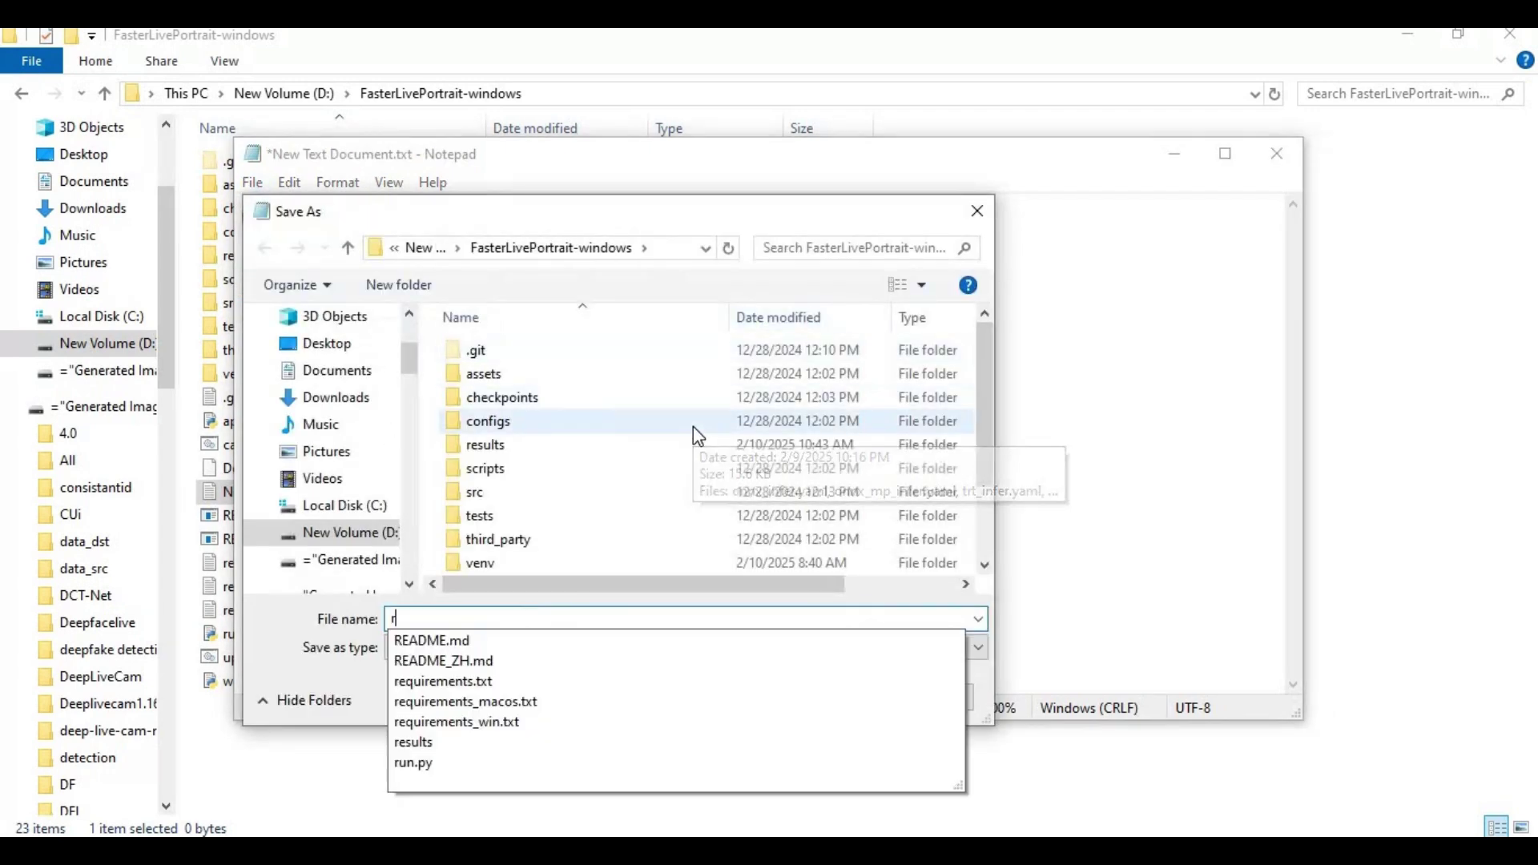
type("un.bat")
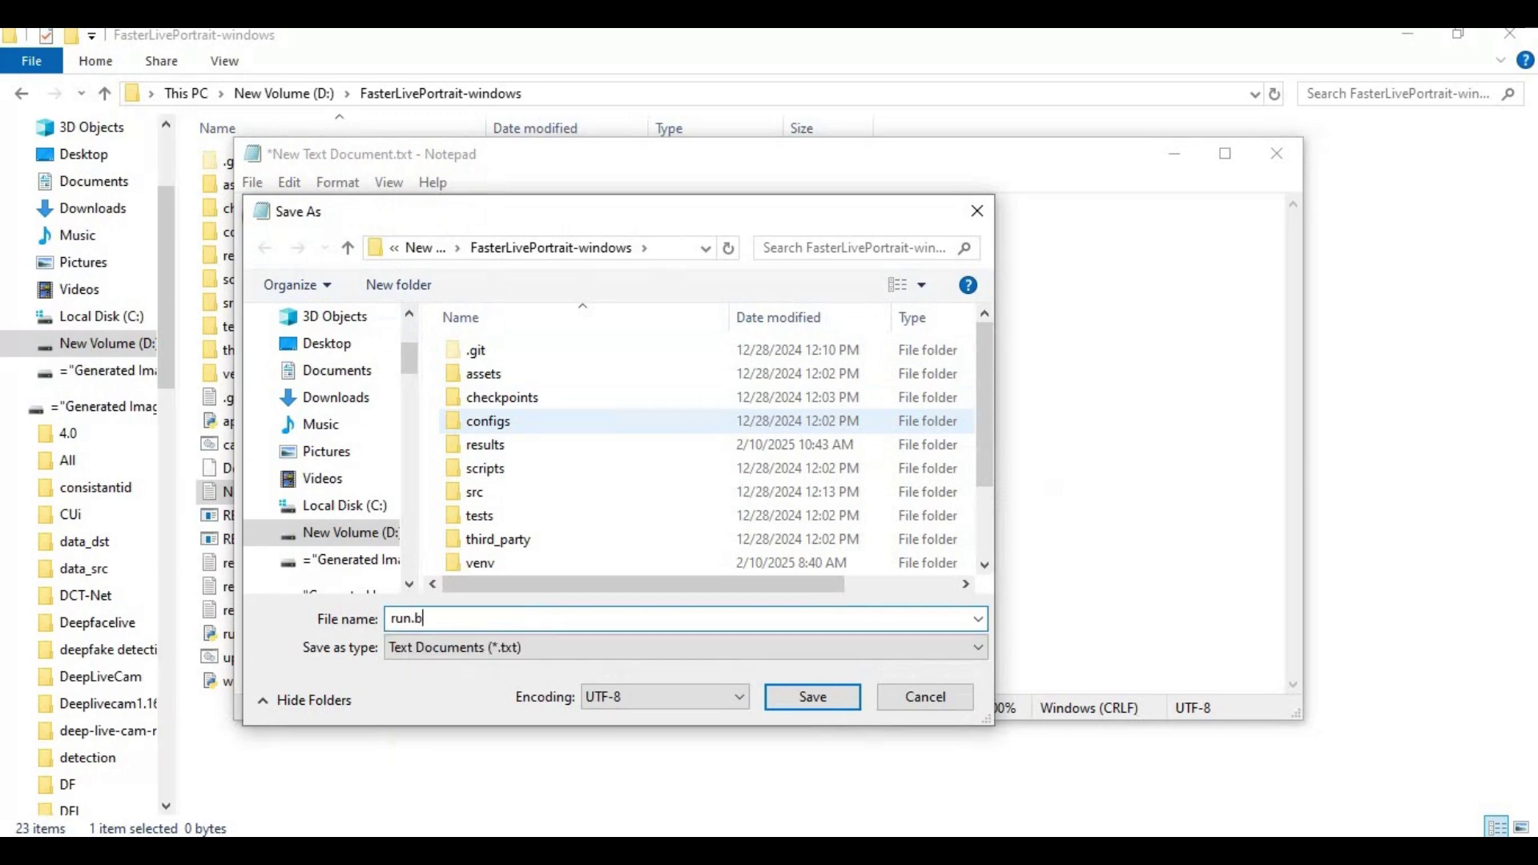
left_click(814, 699)
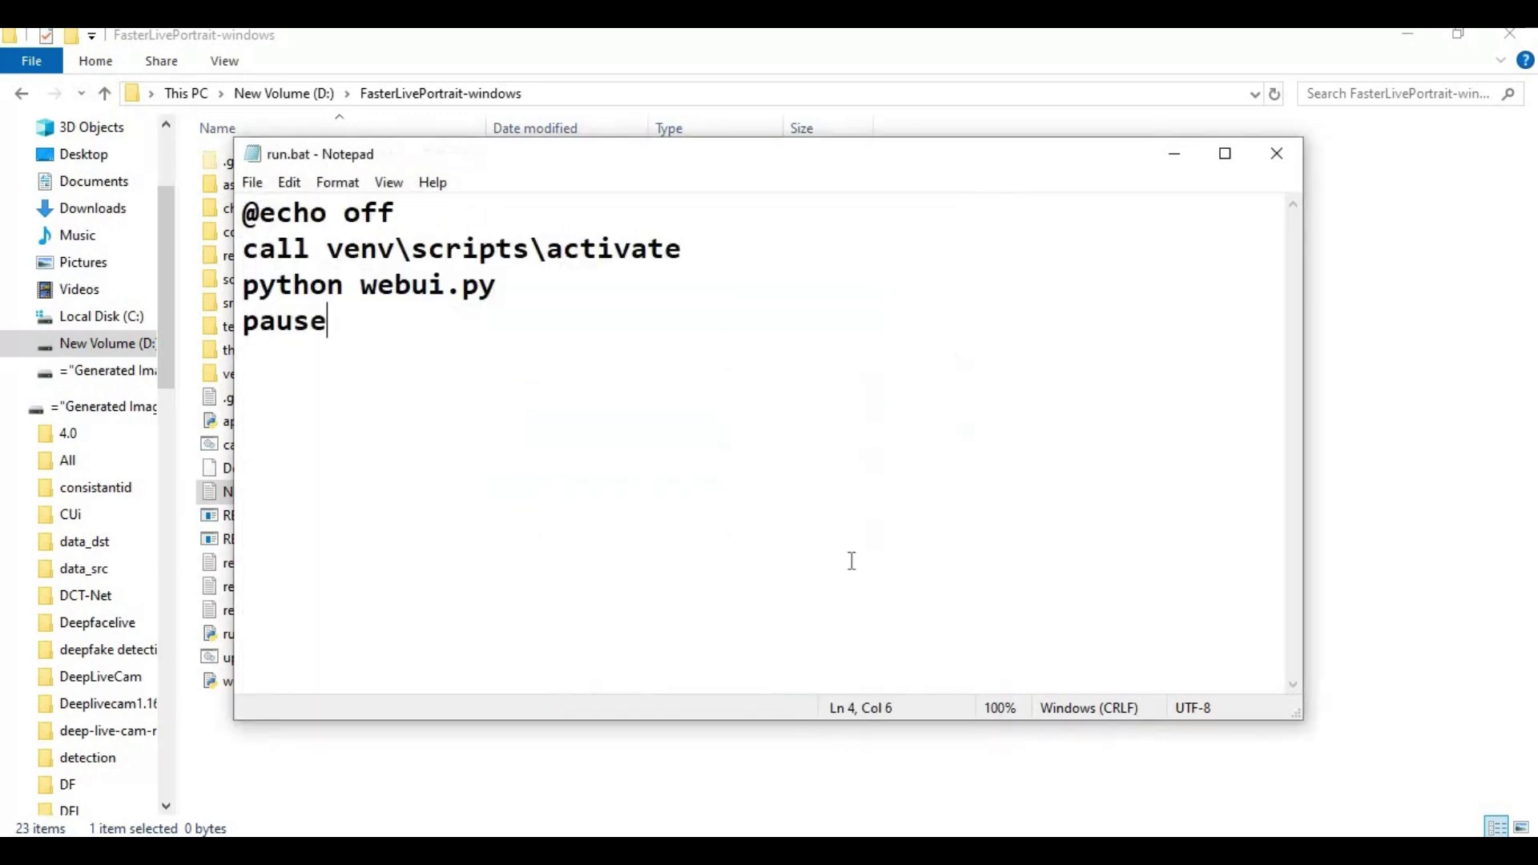
Step: Close Notepad and launch run.bat from the FasterLivePortrait-windows folder
left_click(1277, 153)
left_click(448, 772)
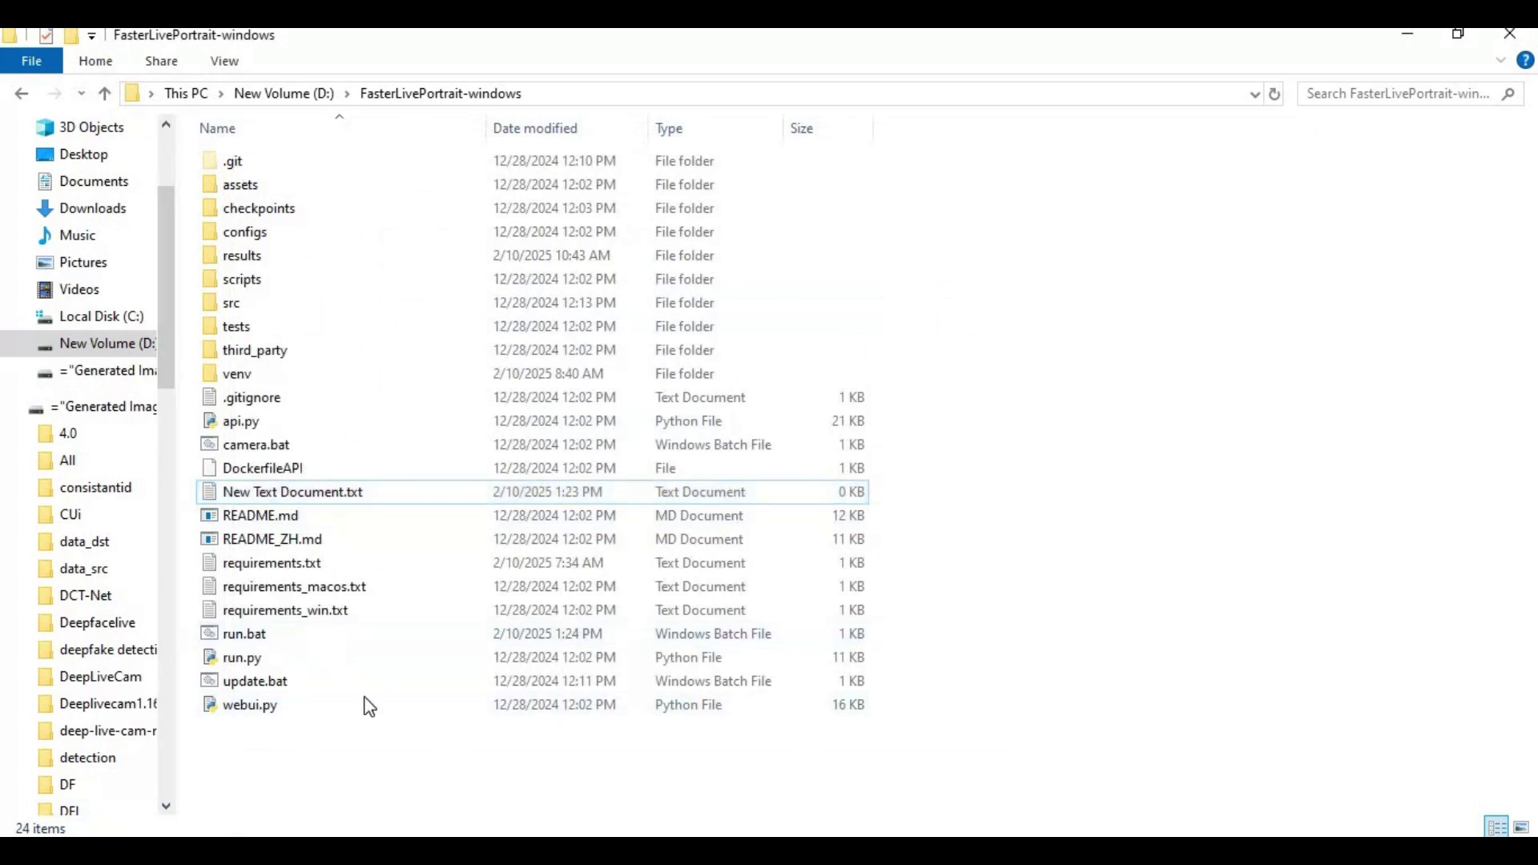
double_click(252, 636)
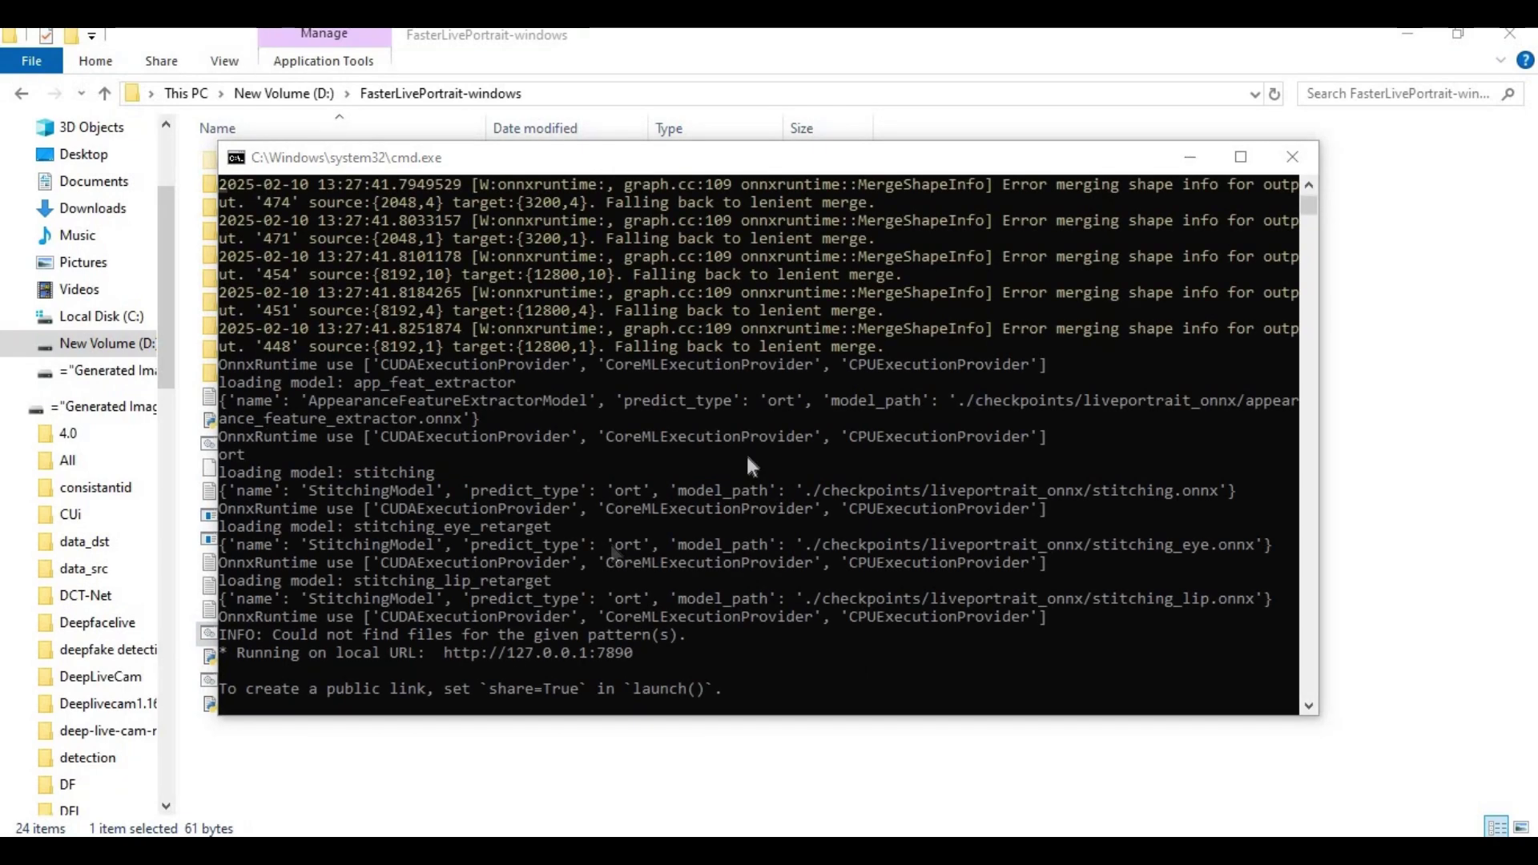
Step: Switch to the Opera browser and open the local web interface at 127.0.0.1:7890 in a new tab
left_click(469, 638)
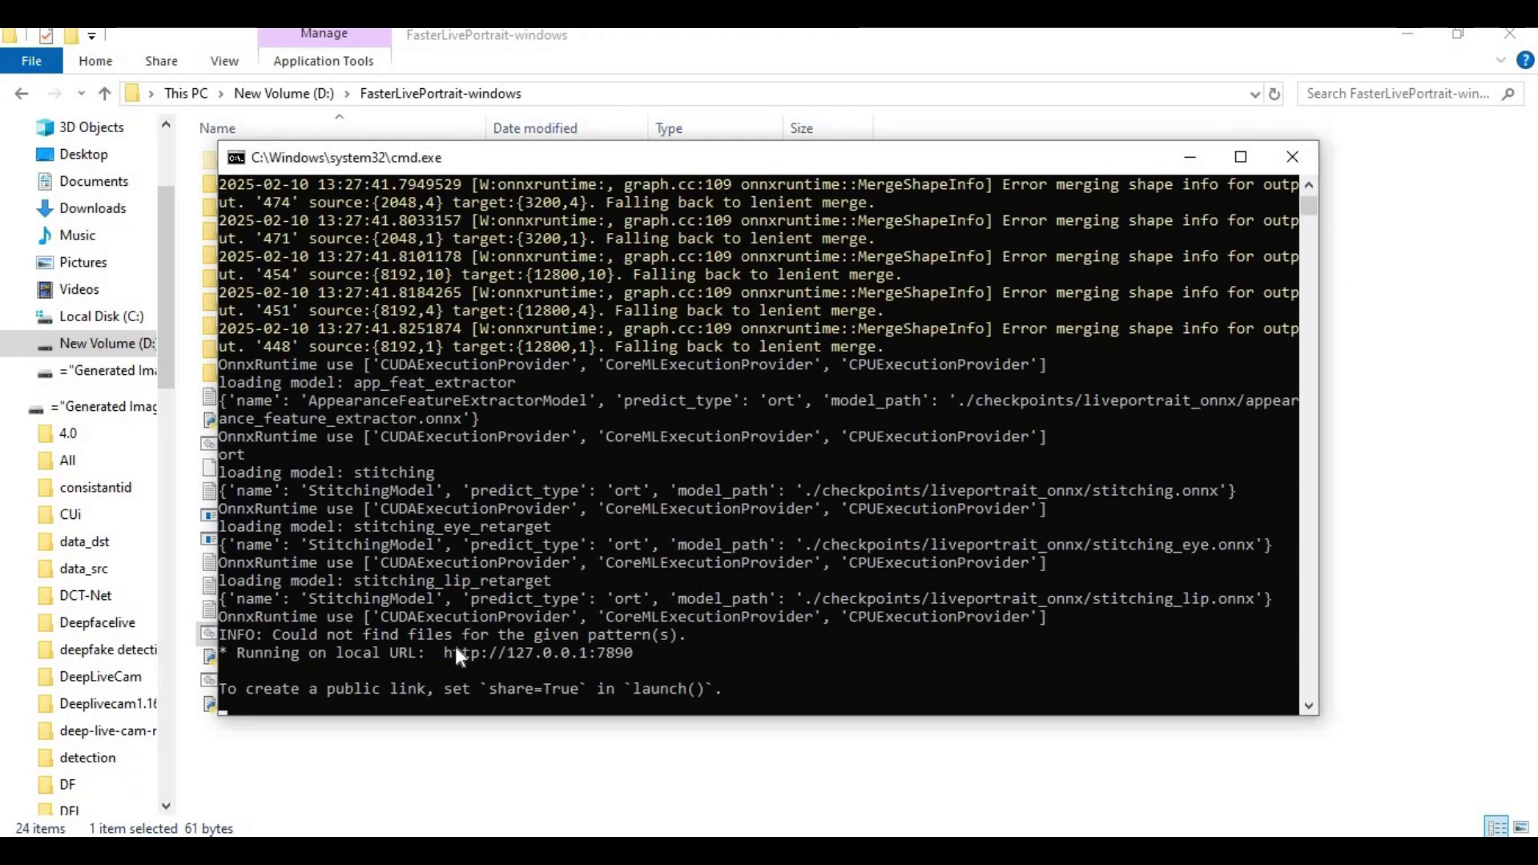
left_click_drag(446, 652, 639, 652)
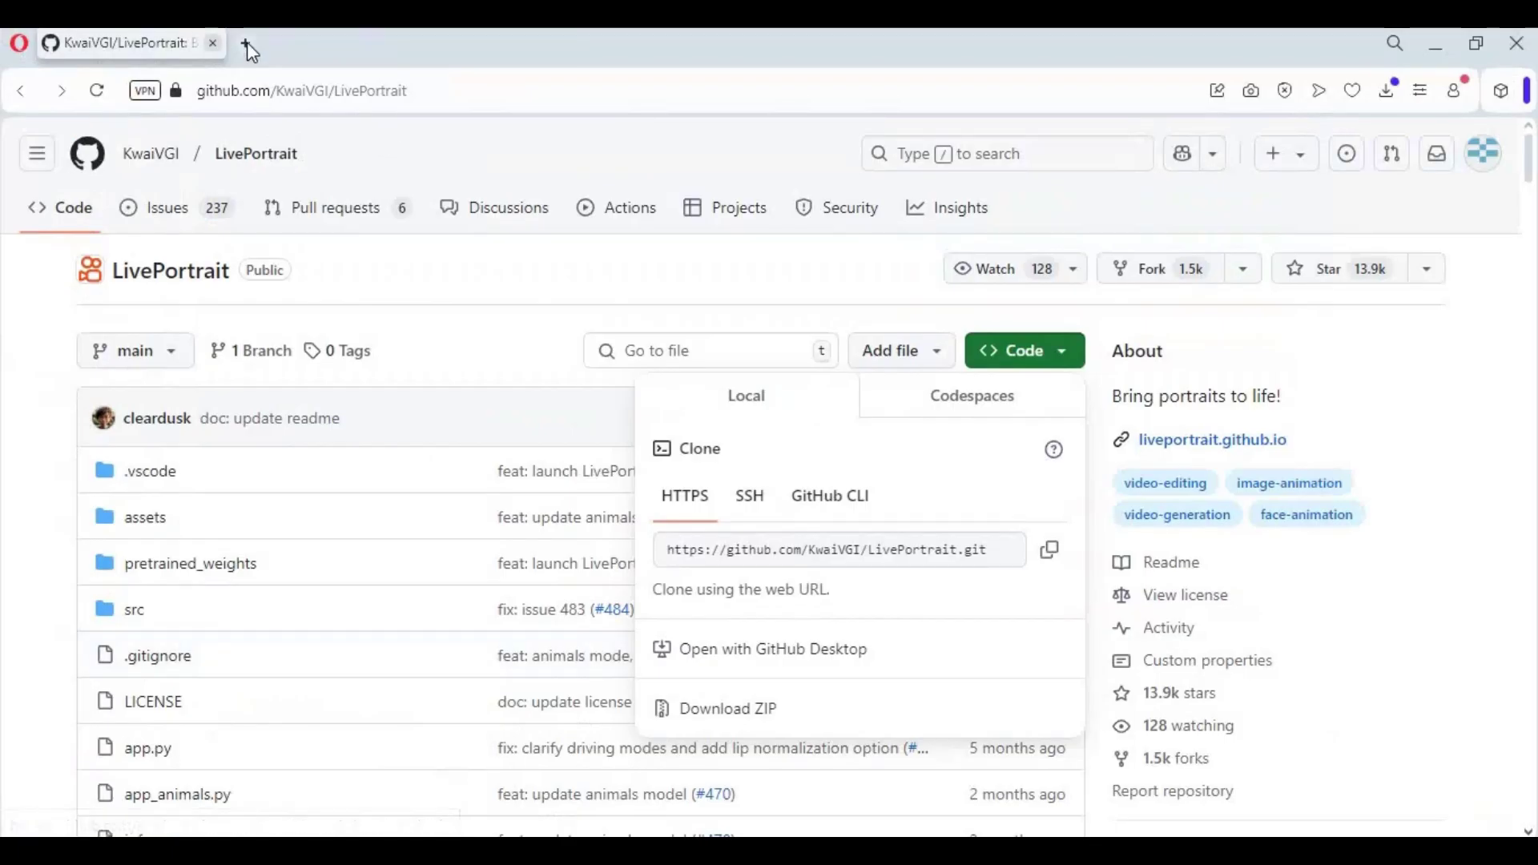
left_click(247, 44)
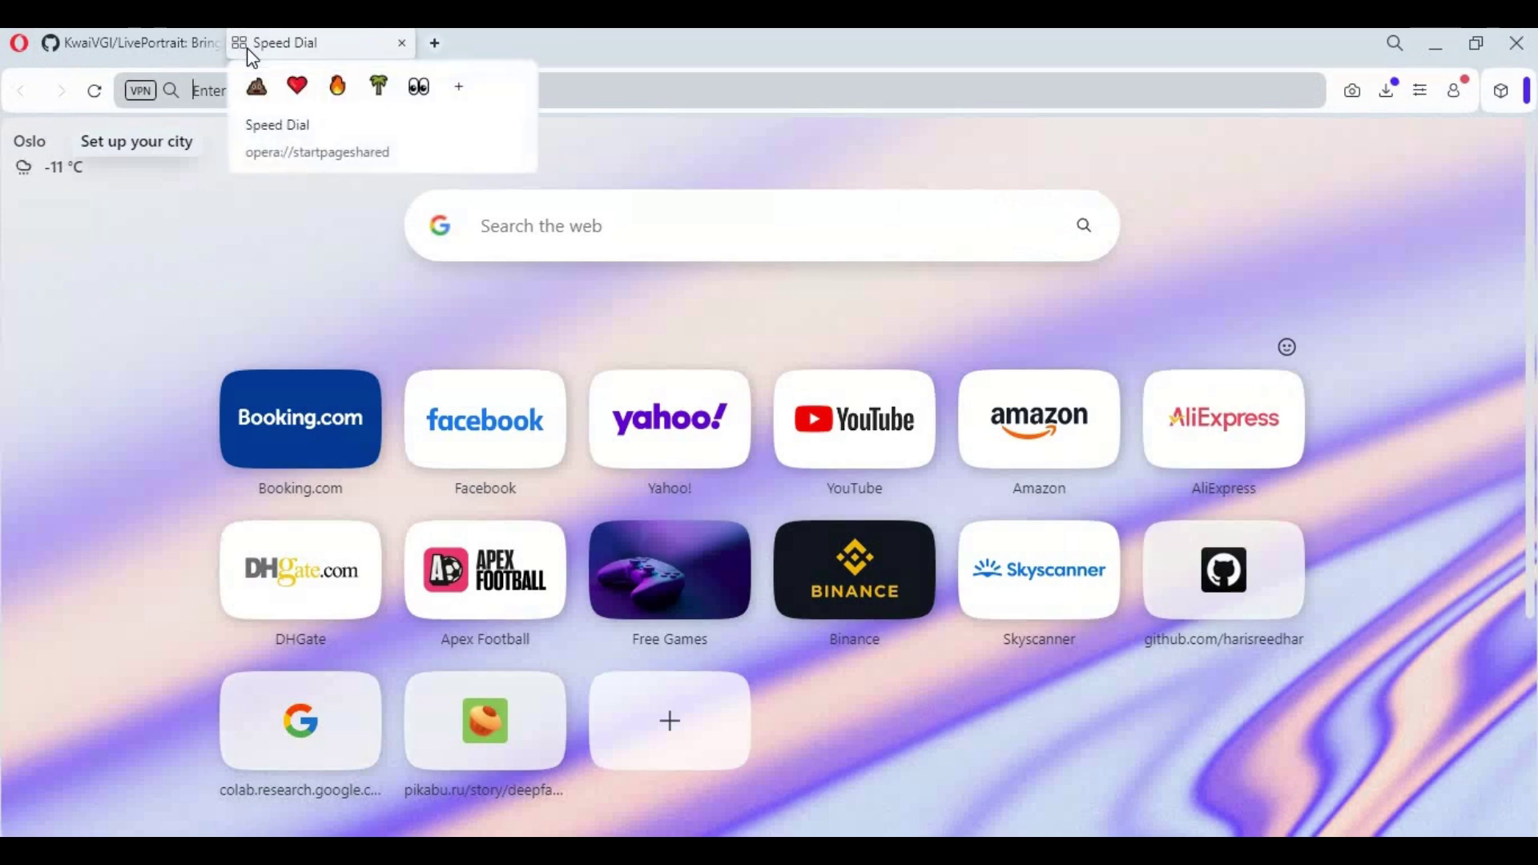
type("127.0.0.1:7860")
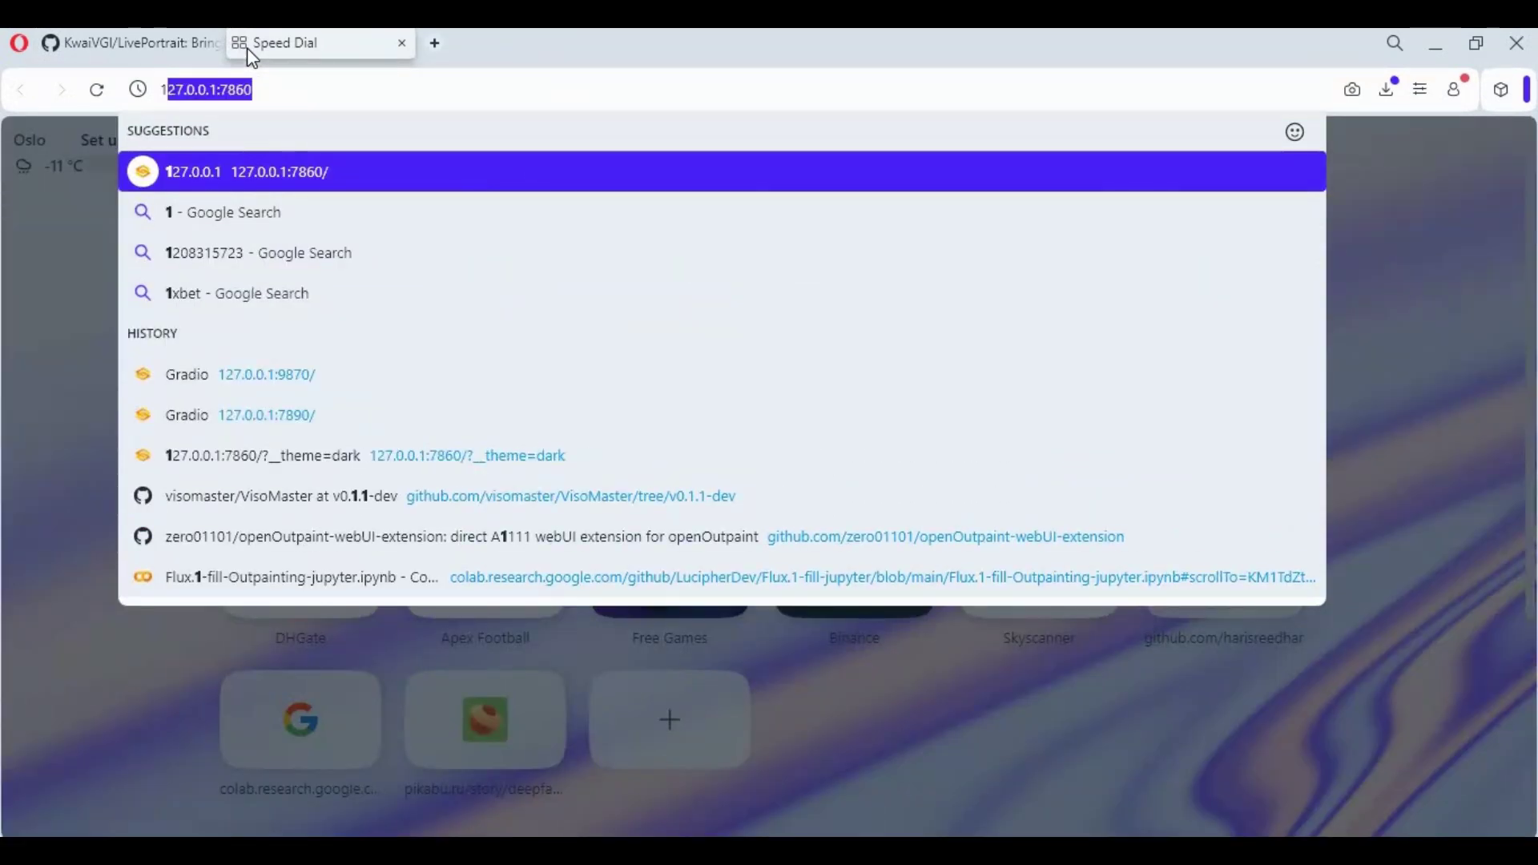
left_click(266, 416)
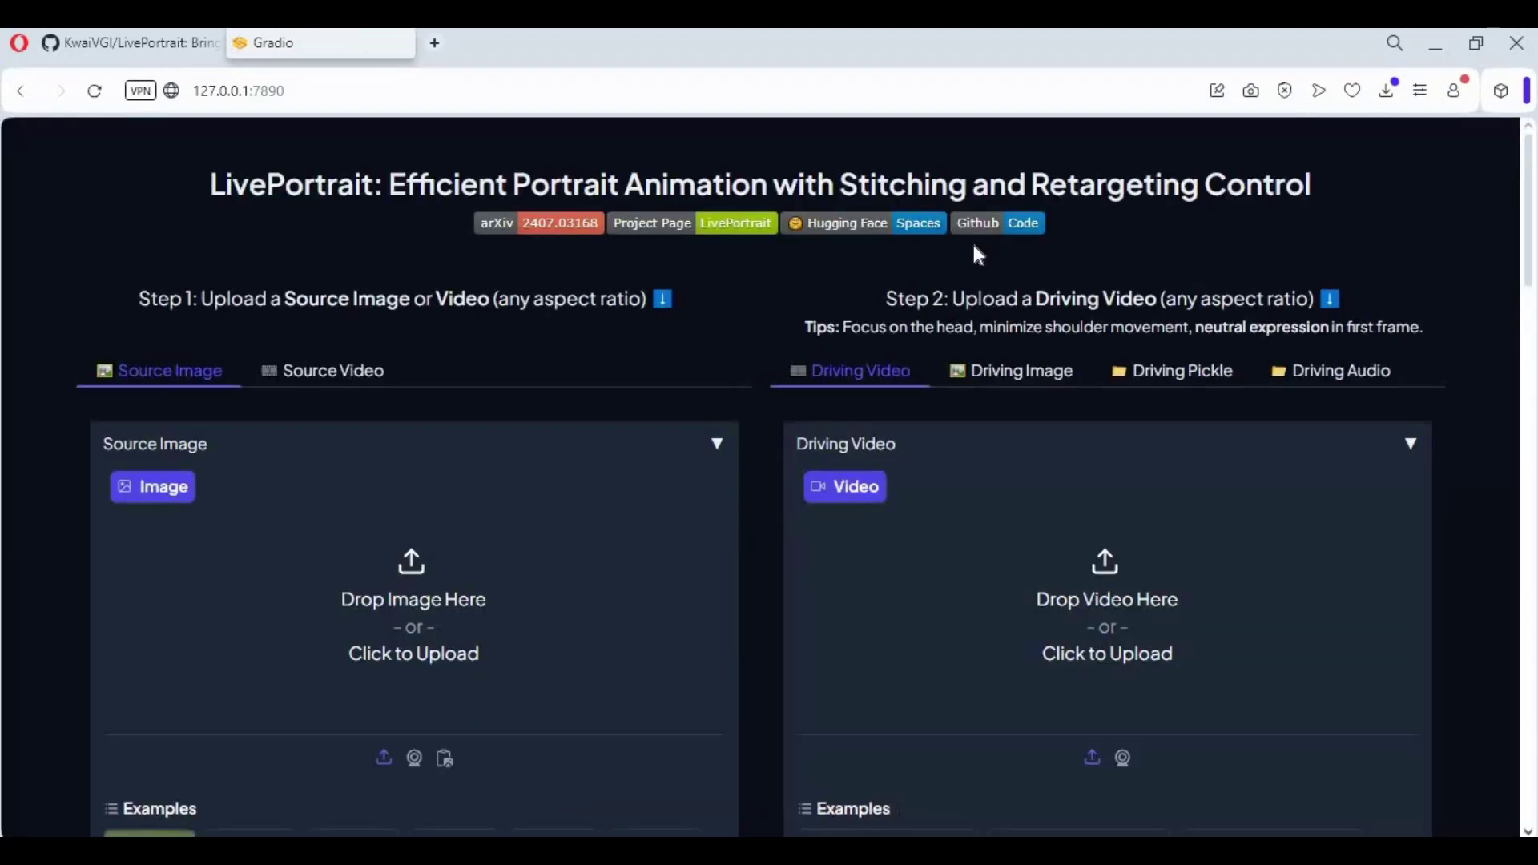
Step: Look over the web interface and load the blond cartoon boy example as the source image
scroll(959, 288, "down", 3)
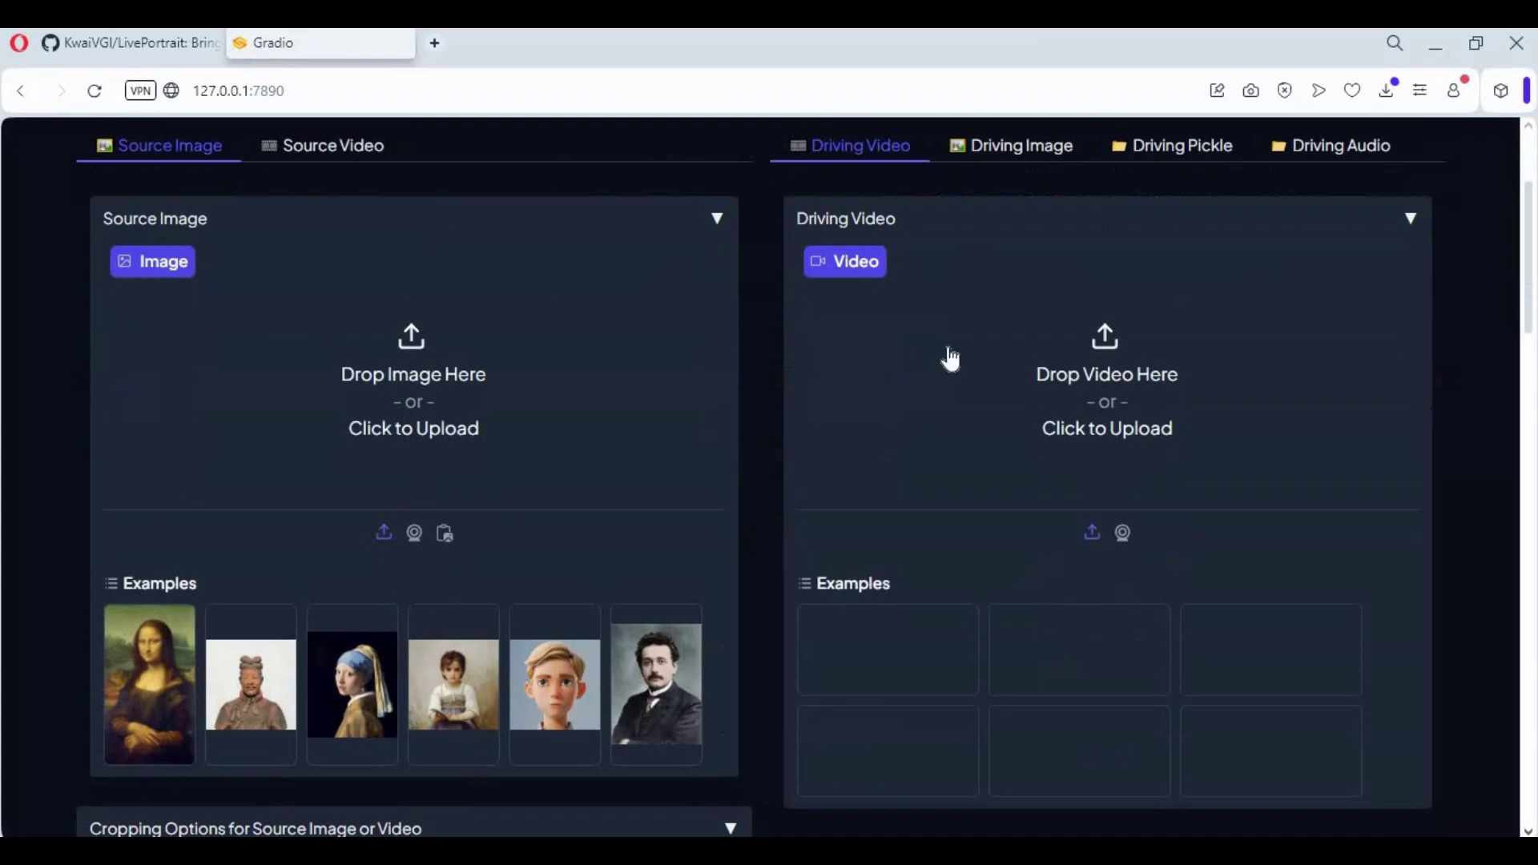
scroll(955, 313, "down", 10)
scroll(937, 467, "down", 15)
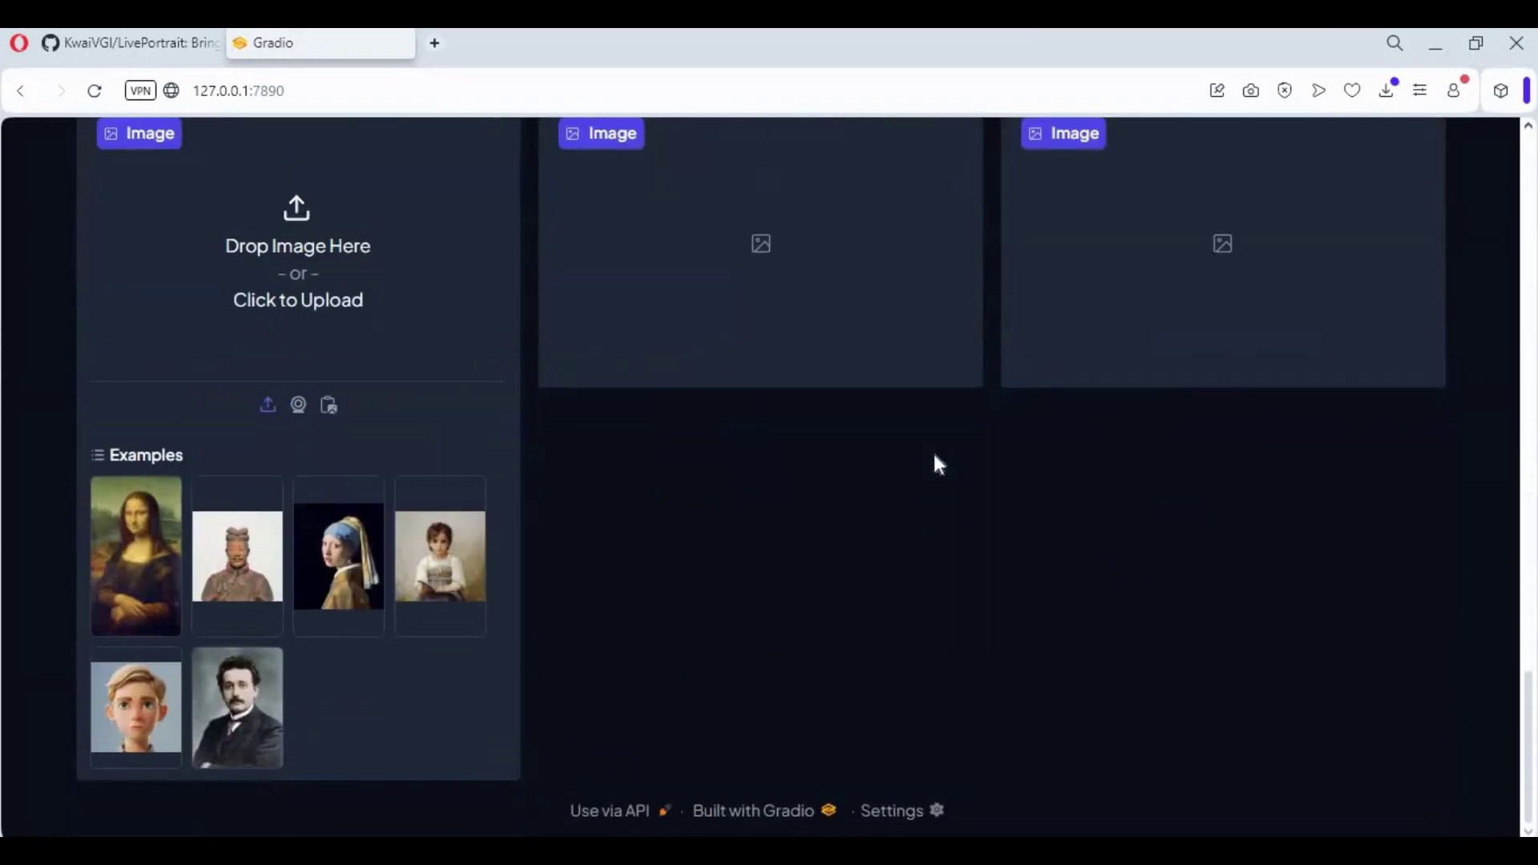
scroll(939, 459, "up", 8)
scroll(936, 453, "up", 15)
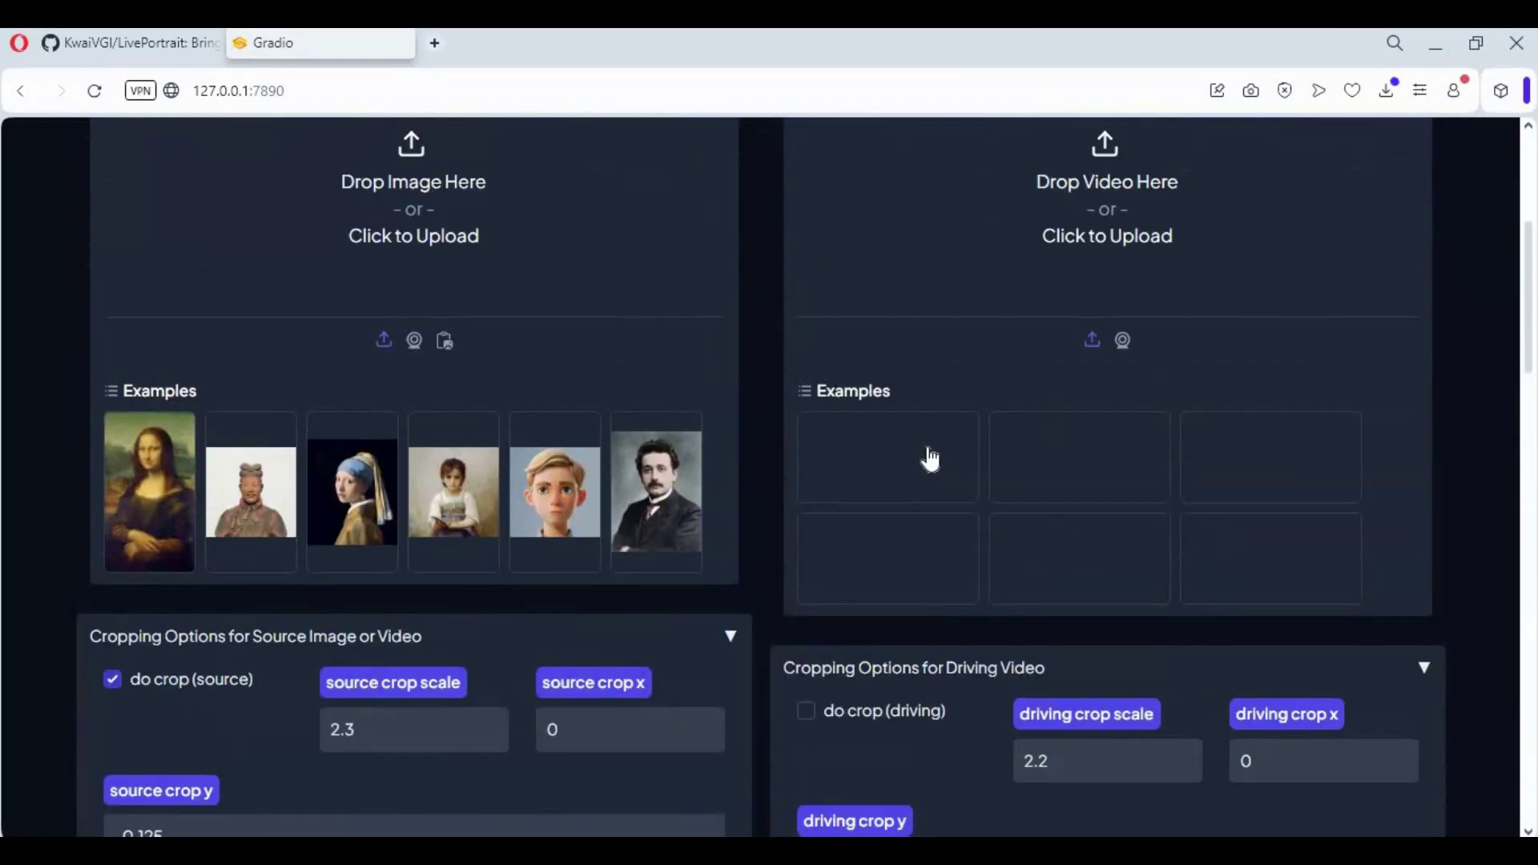
scroll(513, 553, "down", 3)
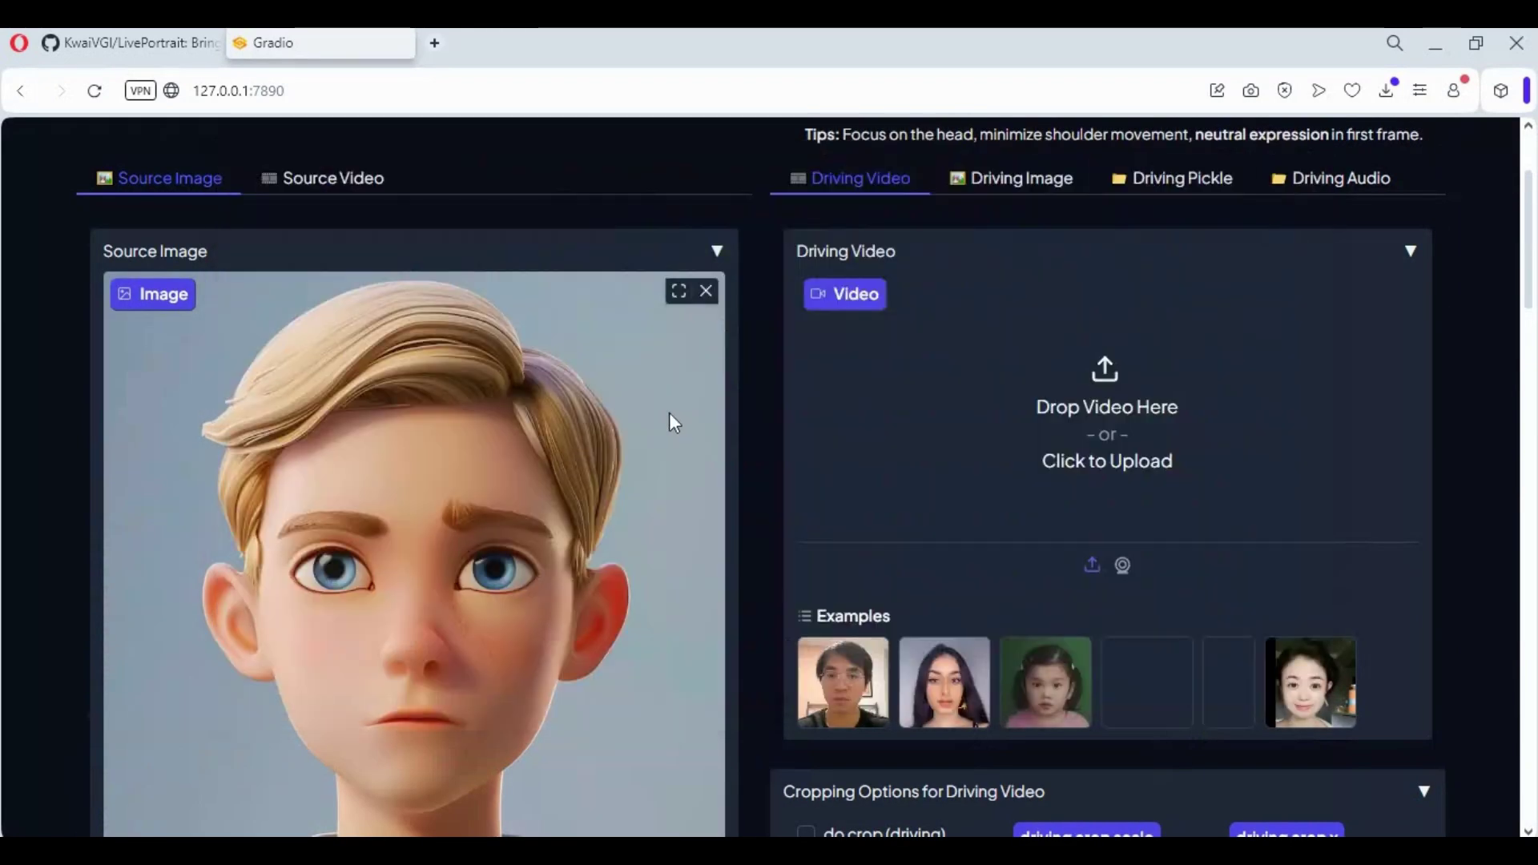
scroll(621, 446, "down", 3)
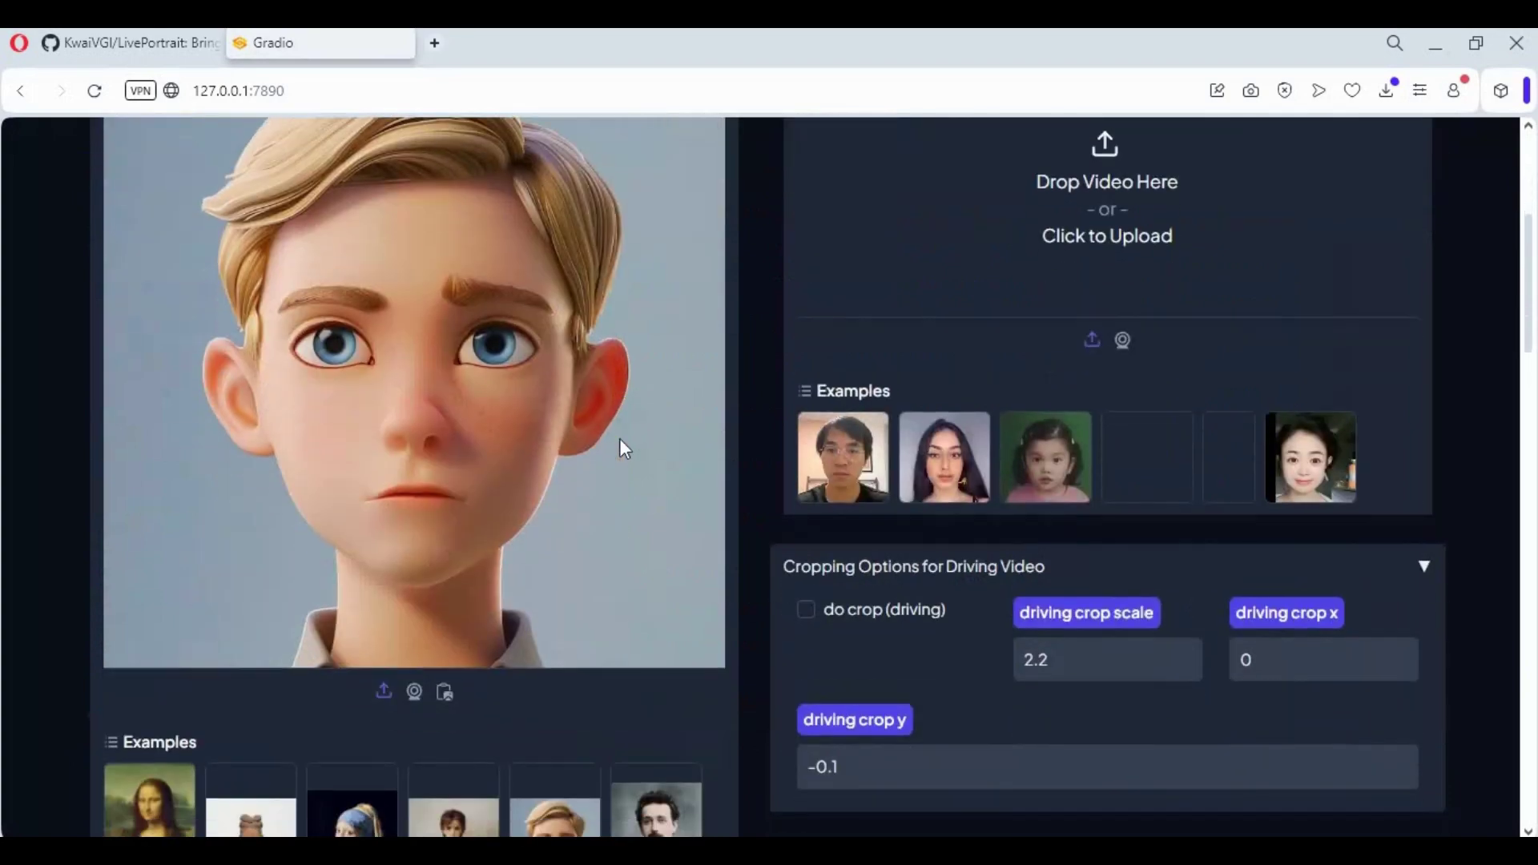
scroll(619, 439, "up", 6)
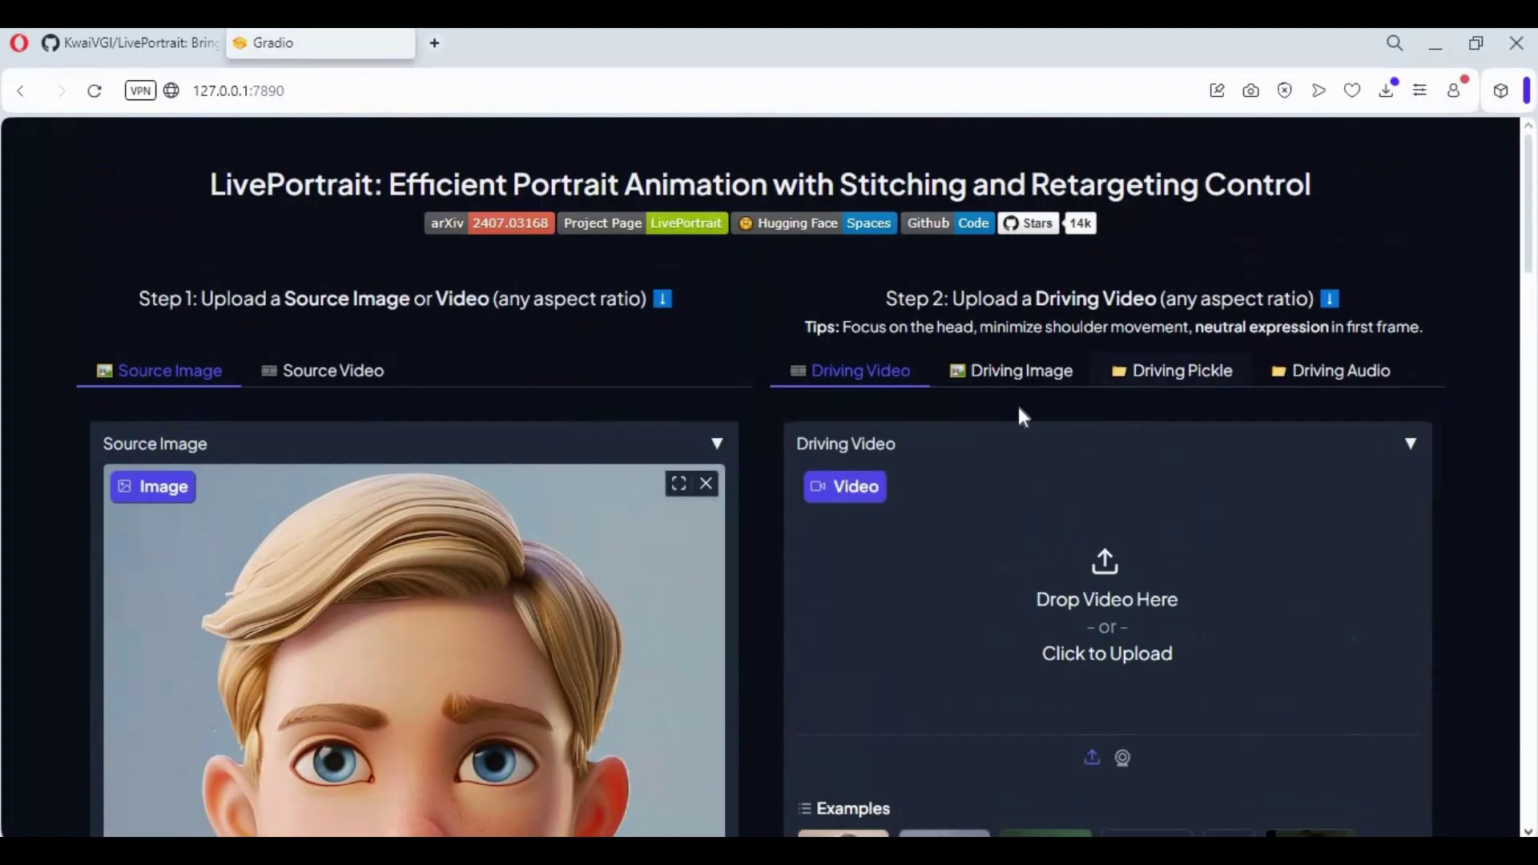
Step: Review the driving video, image and pickle inputs and choose Driving Audio as the driving source
scroll(1073, 529, "down", 4)
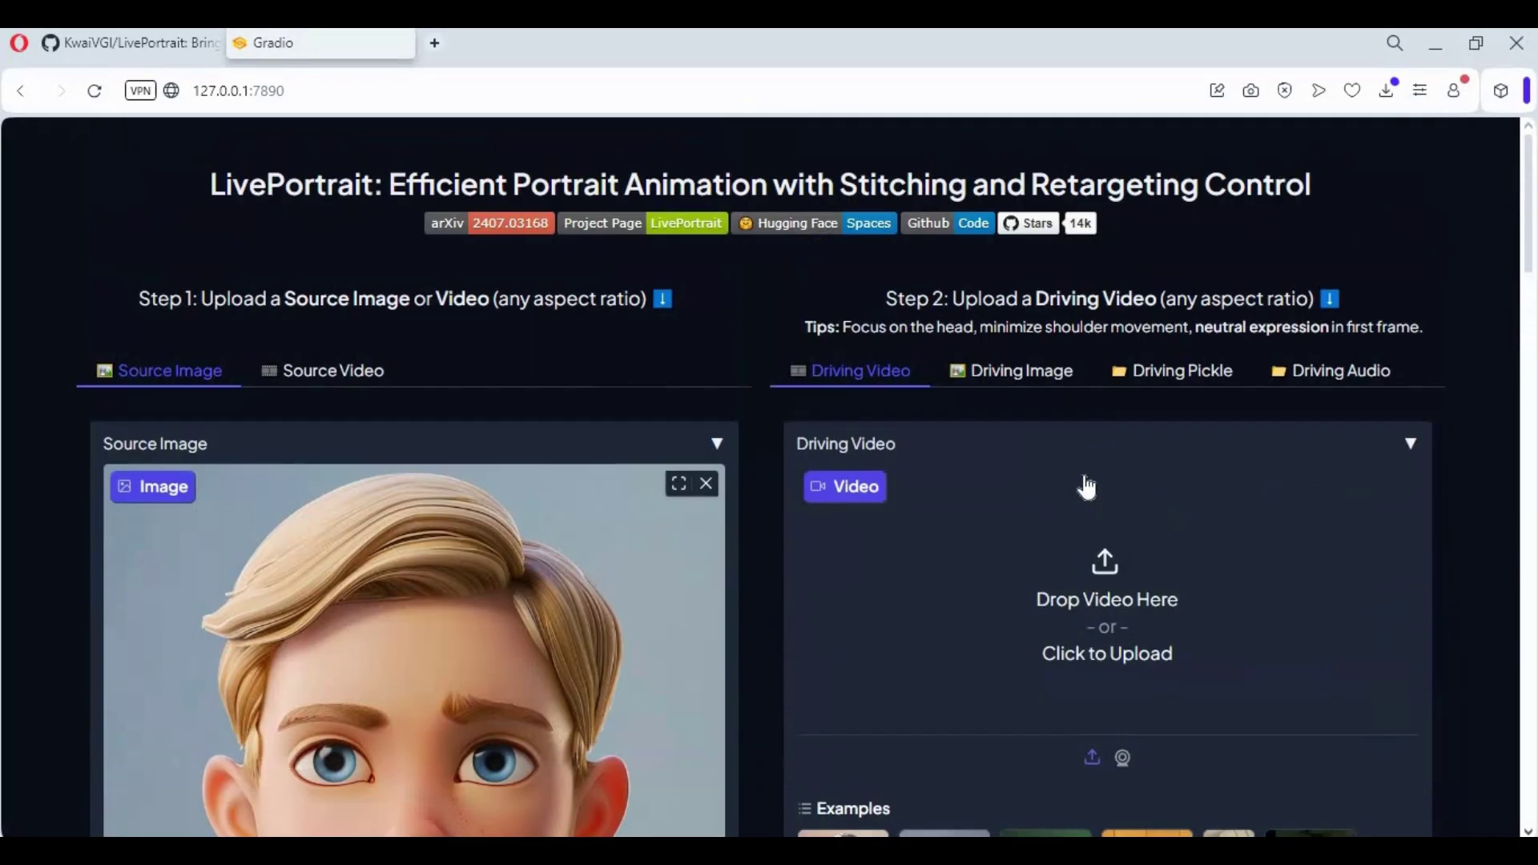
scroll(1138, 545, "up", 4)
left_click(1028, 377)
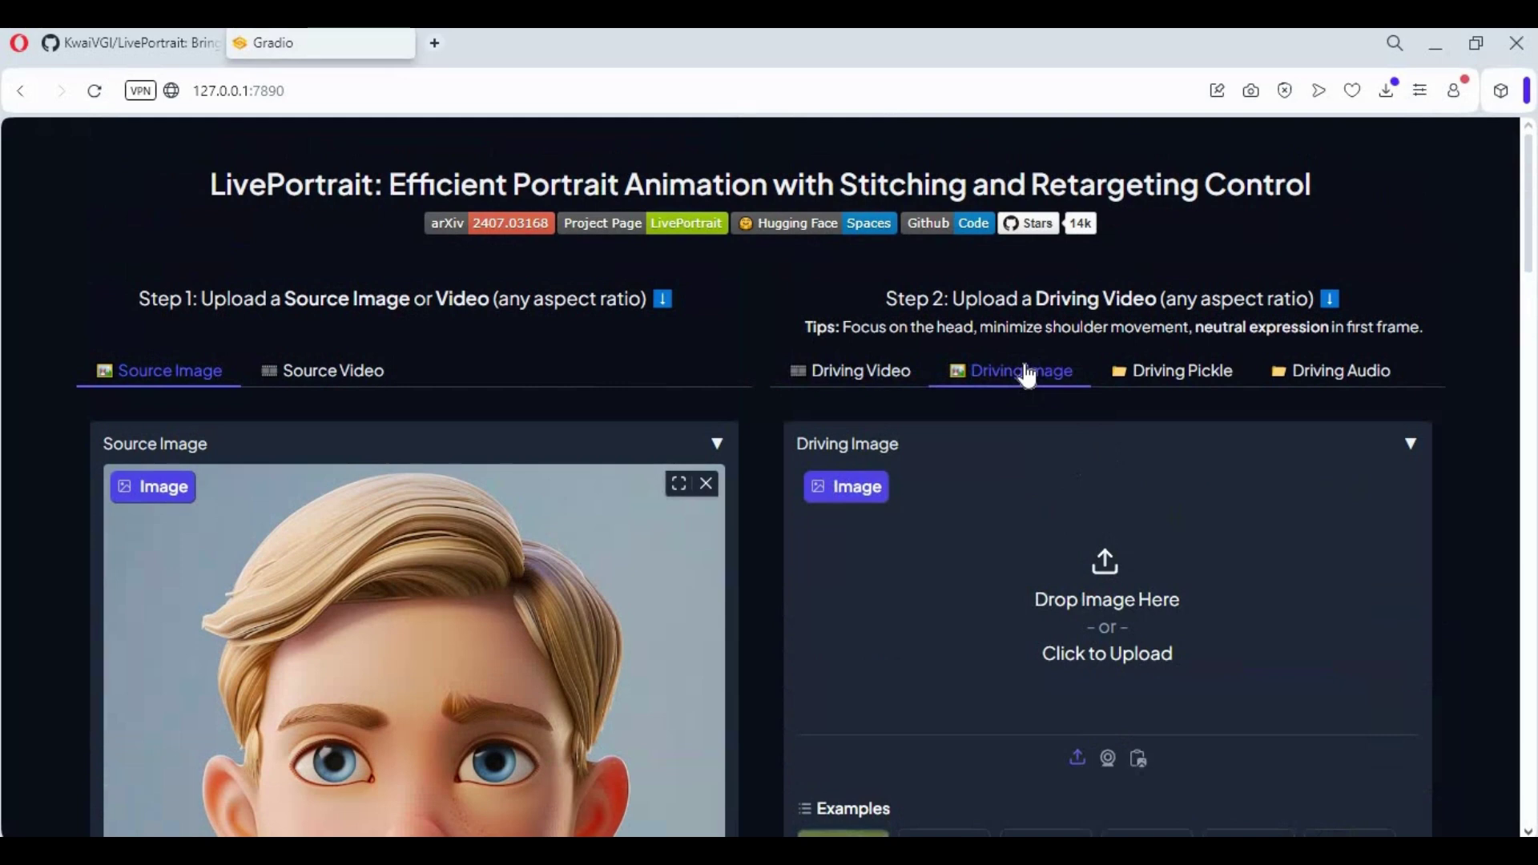
left_click(1180, 391)
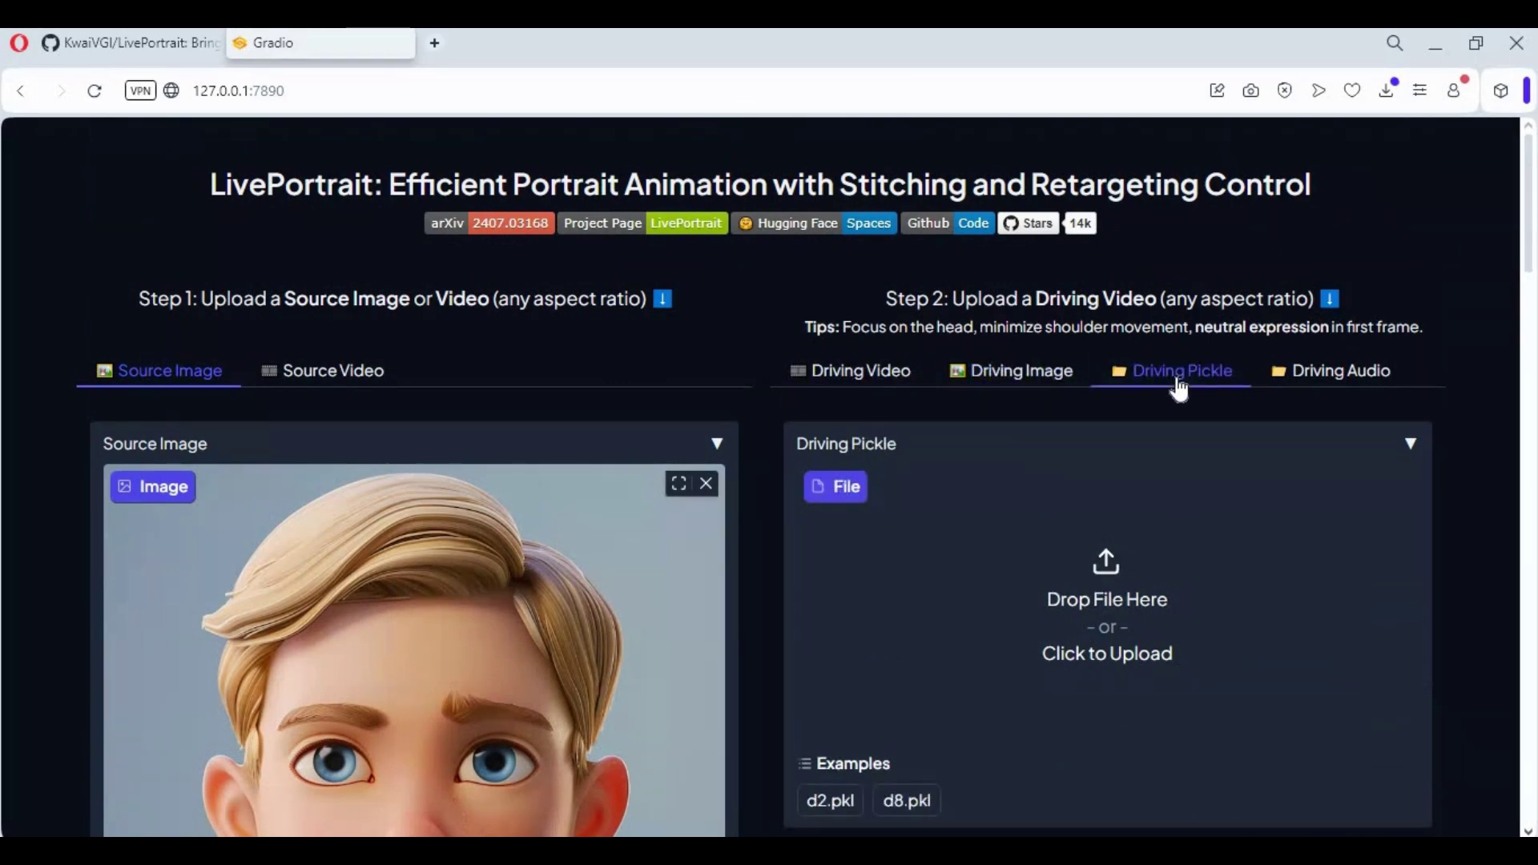
left_click(1314, 383)
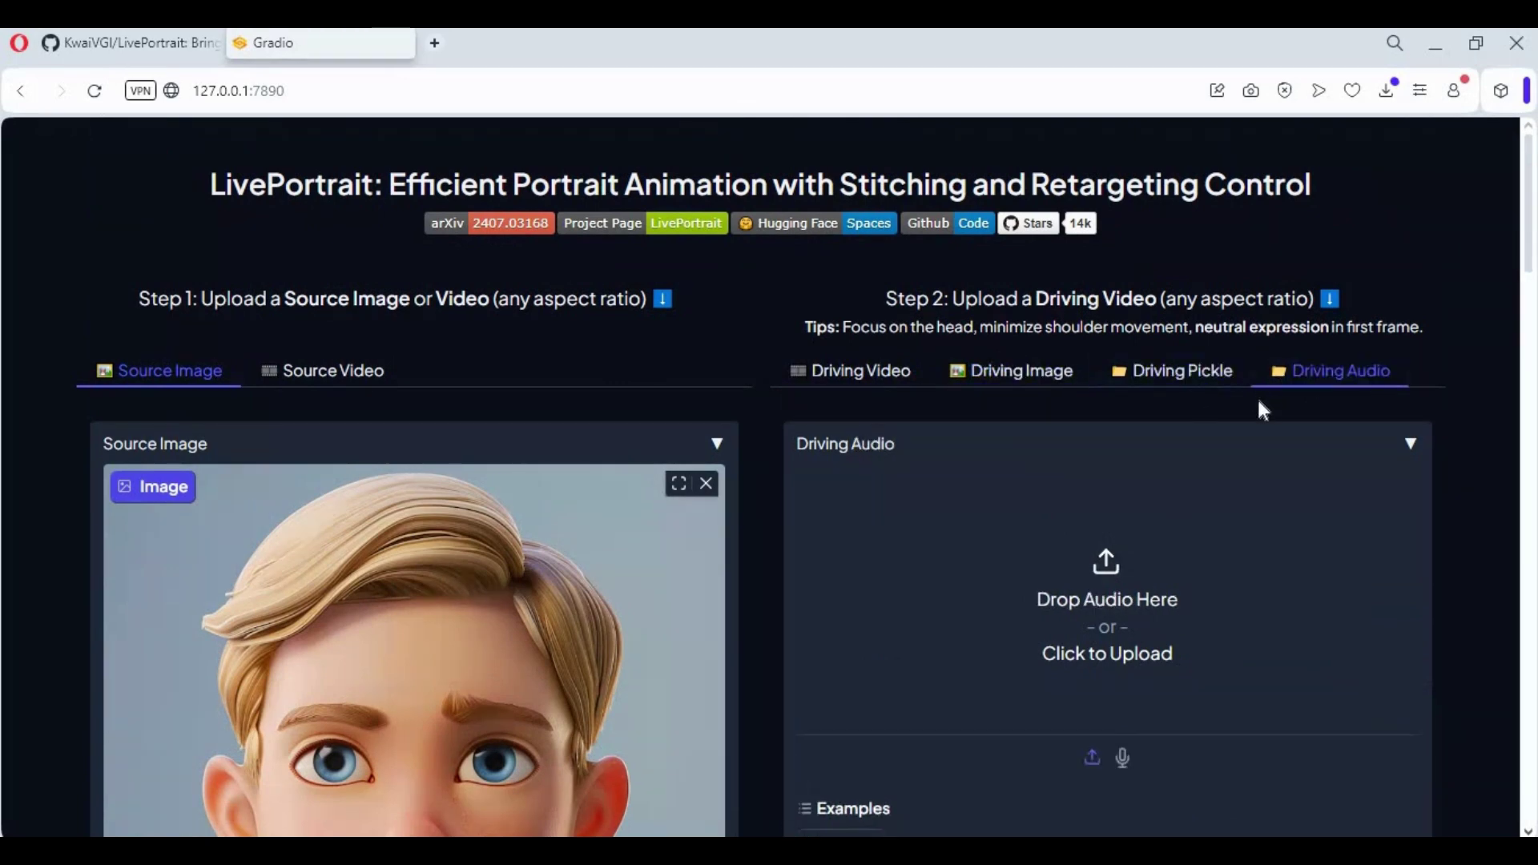
Step: Upload end.wav from the Documents folder as the driving audio
scroll(1242, 409, "down", 3)
left_click(1094, 376)
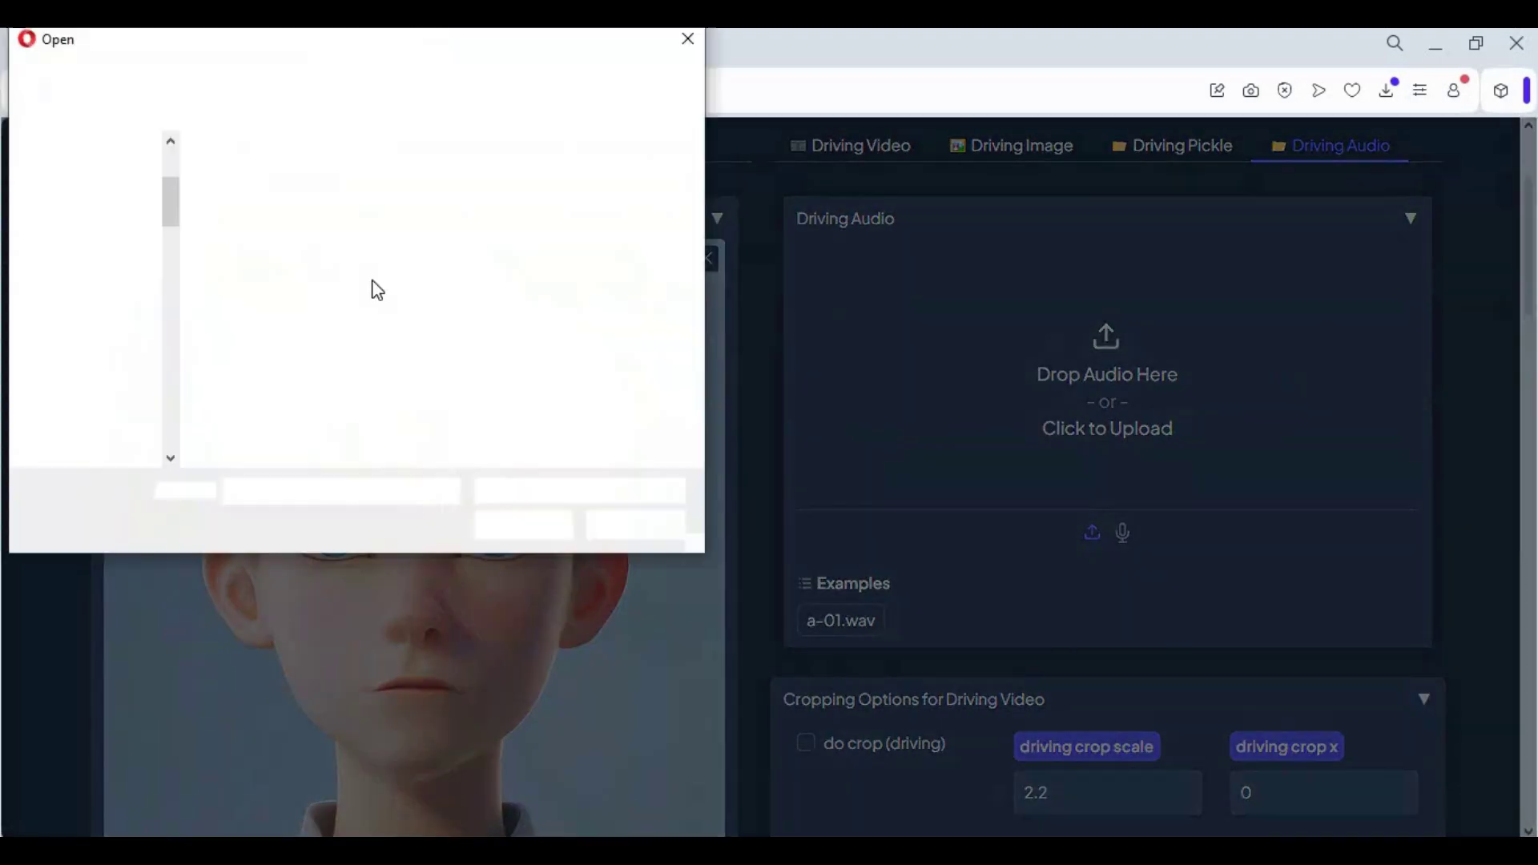
left_click(102, 198)
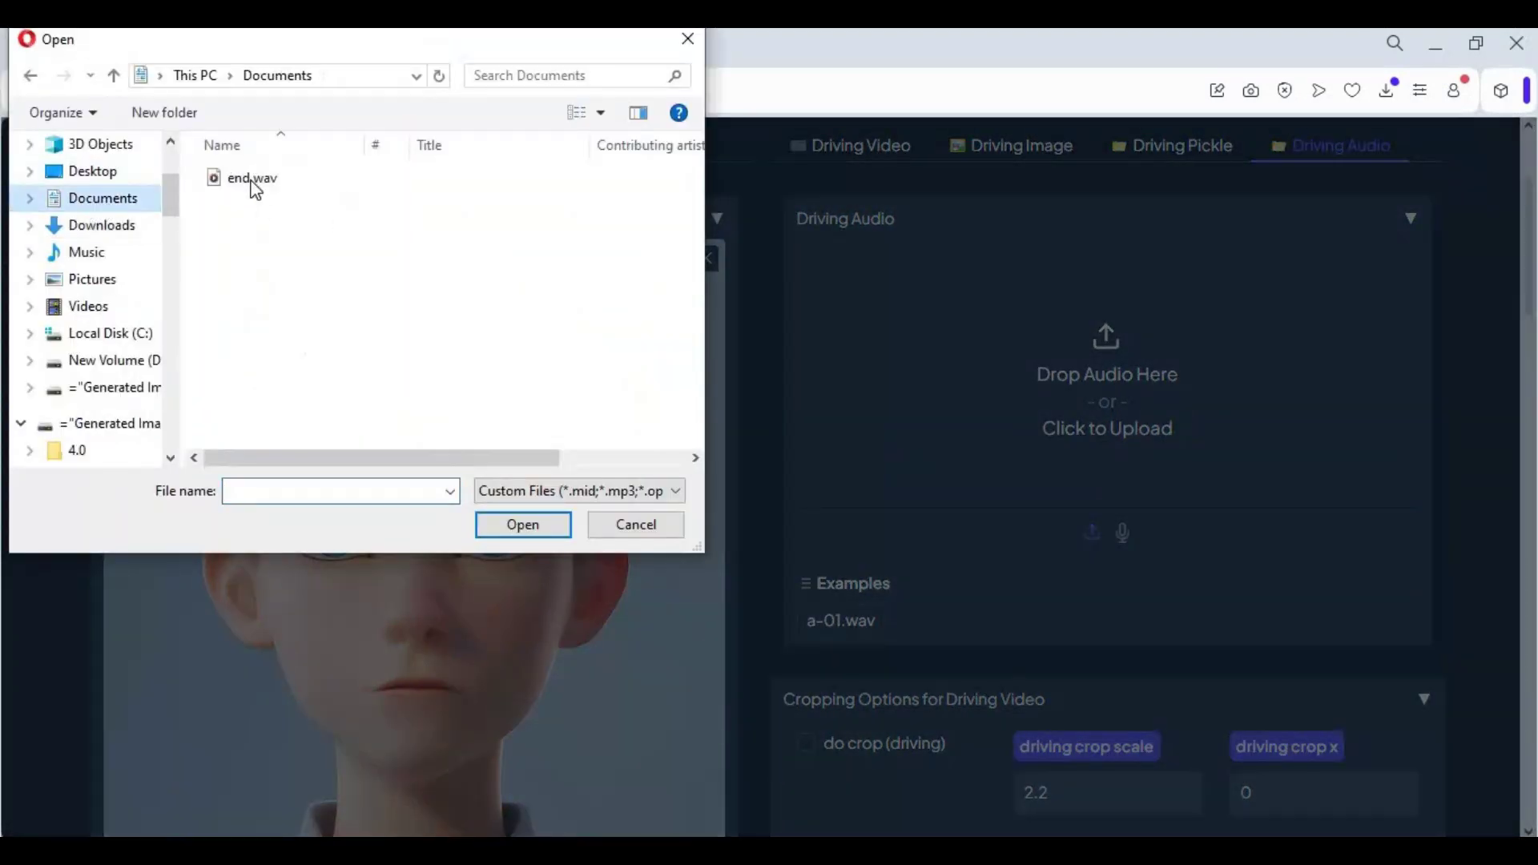
double_click(250, 178)
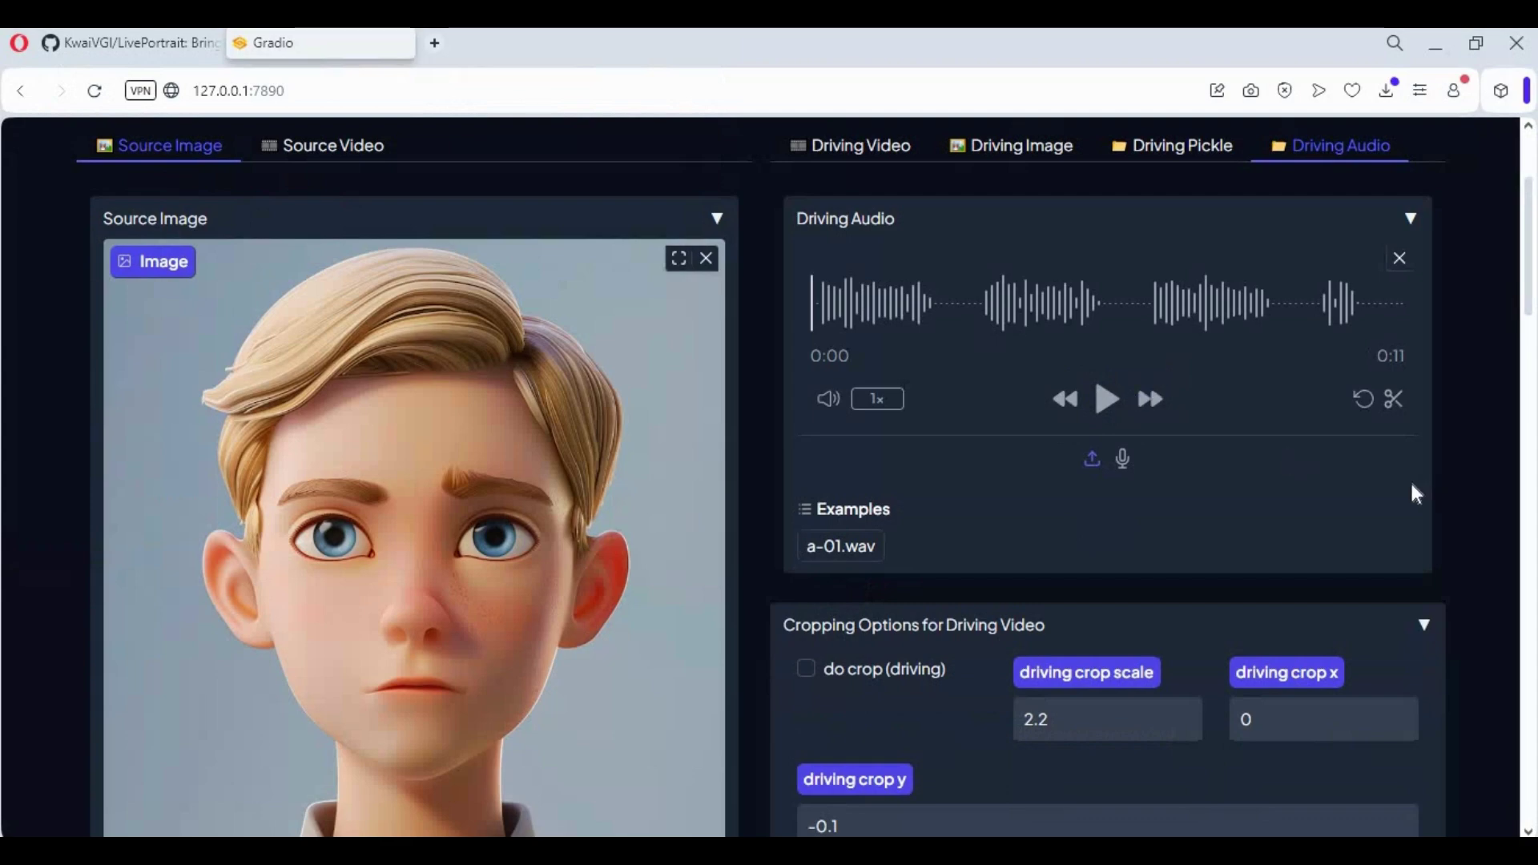
Step: Examine the cropping, animation and retargeting options in the web interface
scroll(1268, 513, "down", 10)
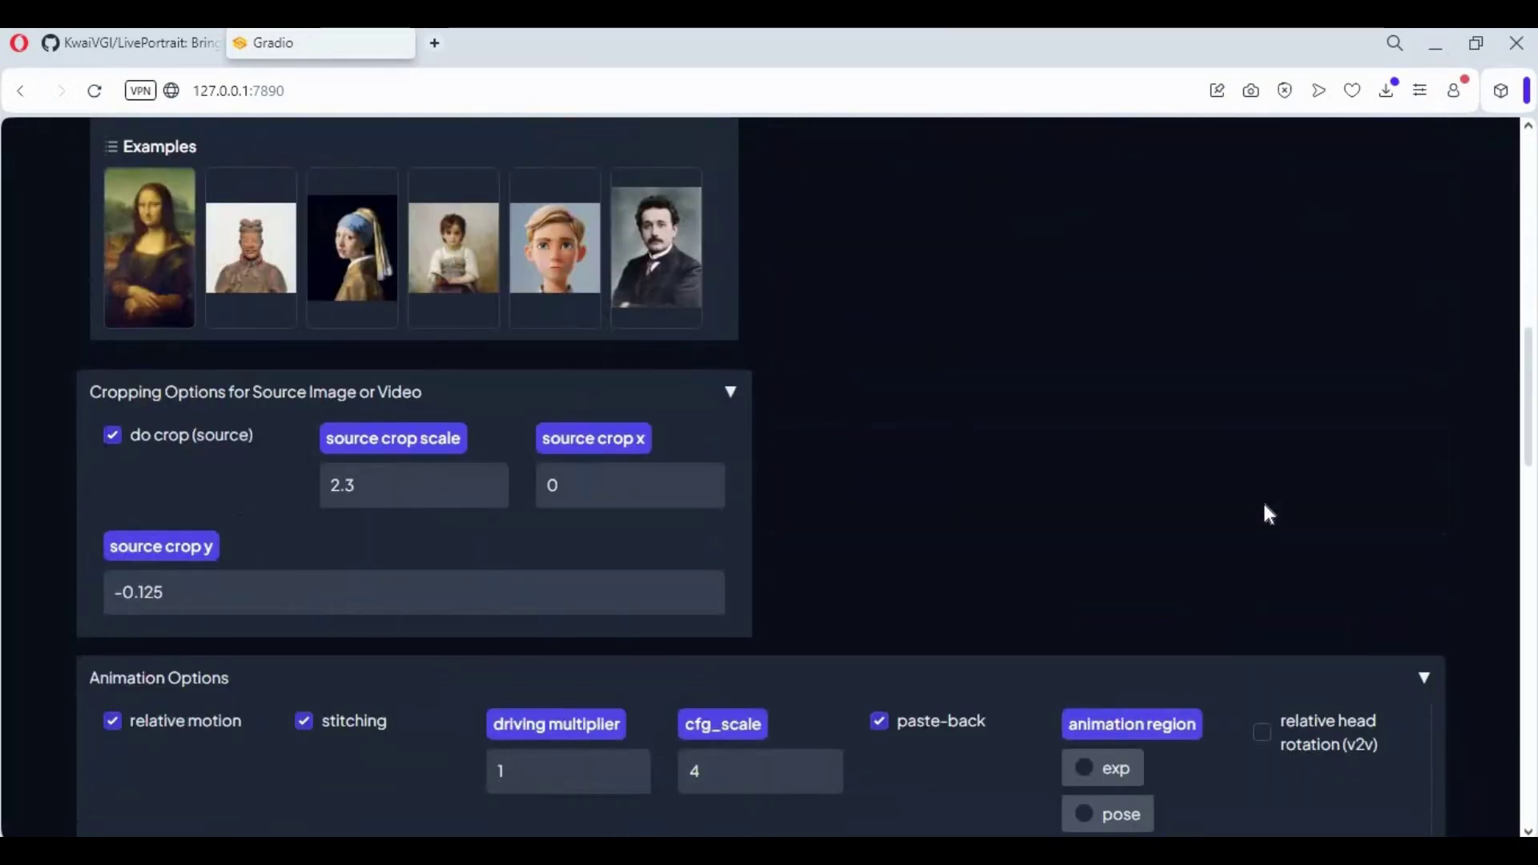
scroll(1264, 507, "down", 6)
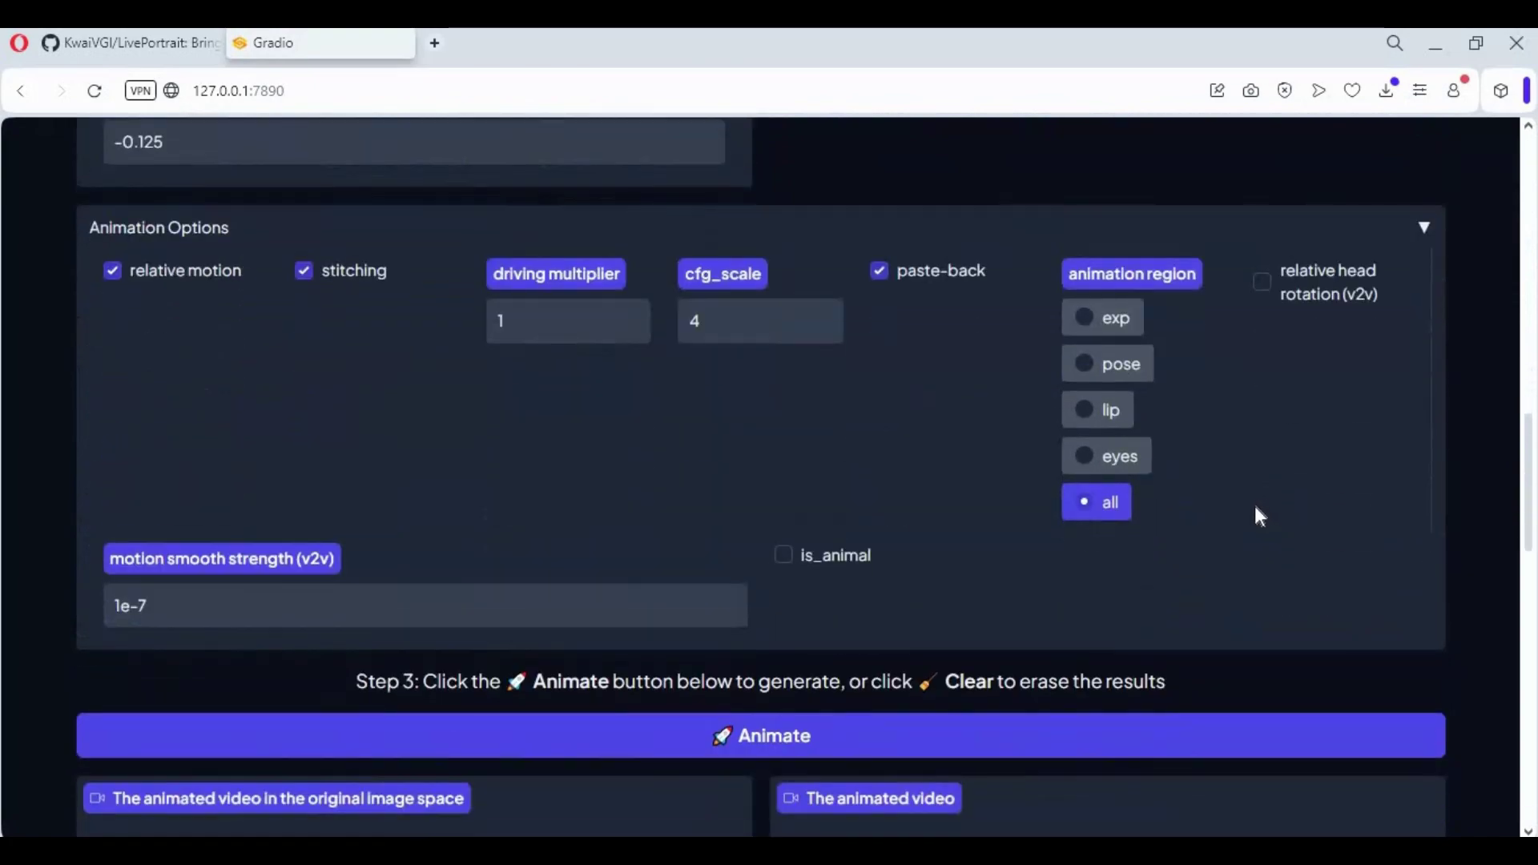
scroll(1255, 501, "down", 10)
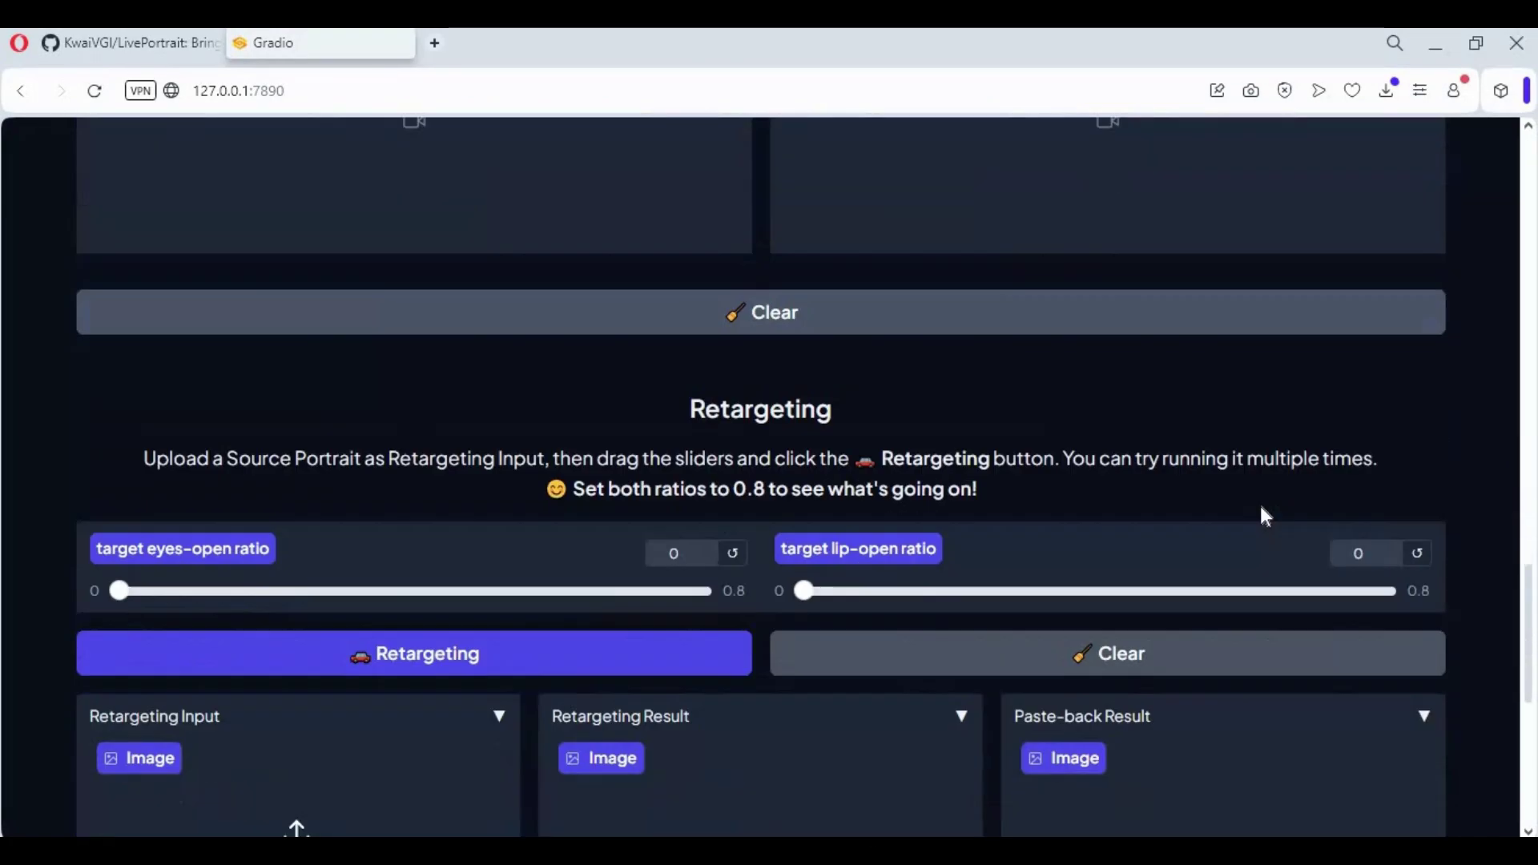
scroll(1263, 505, "up", 1)
scroll(206, 532, "down", 2)
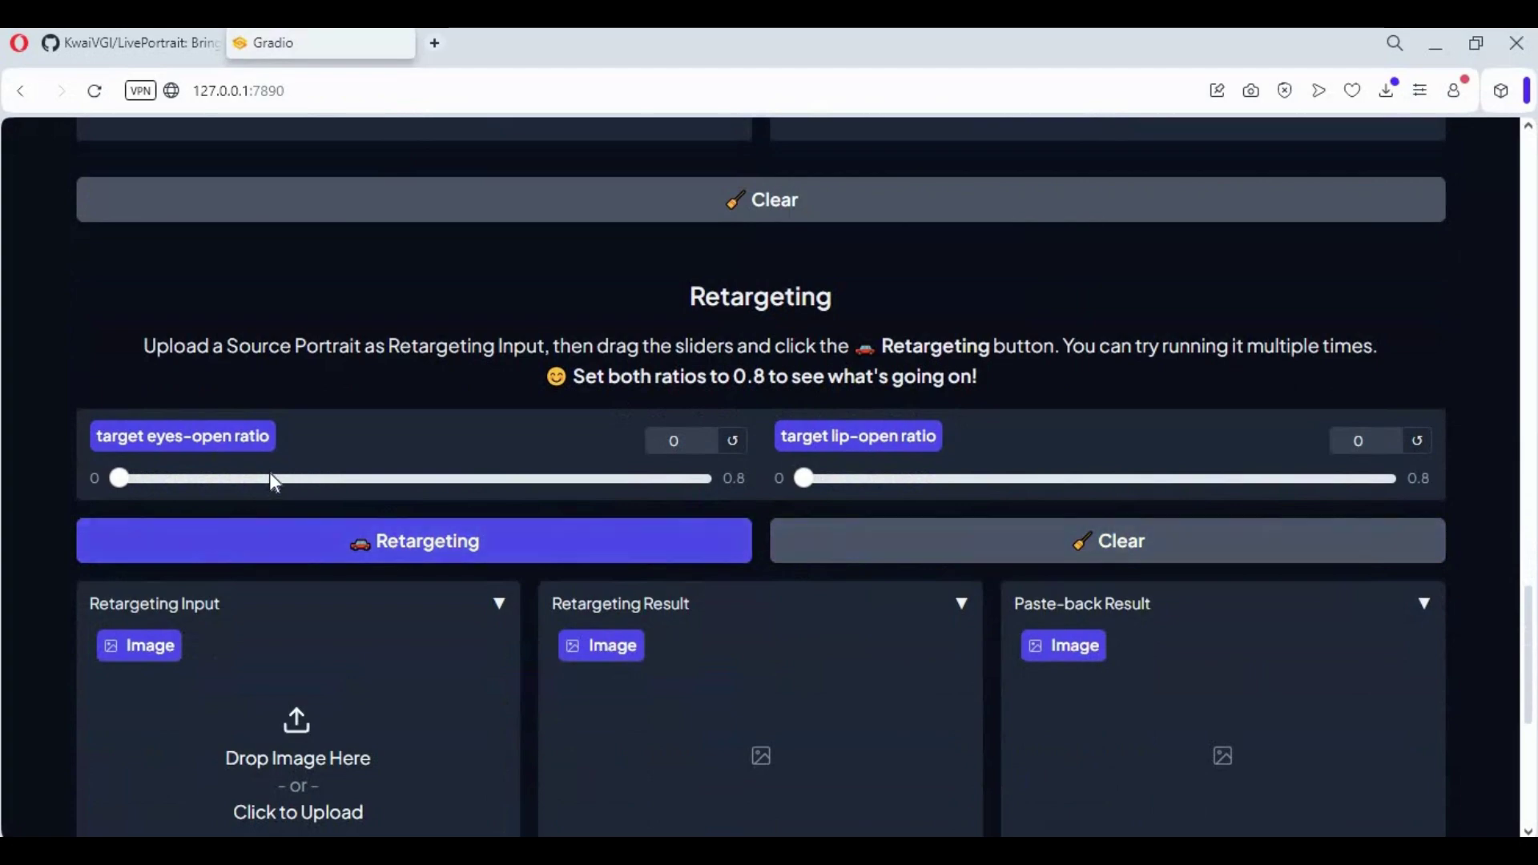
scroll(1346, 577, "down", 7)
scroll(1347, 577, "up", 7)
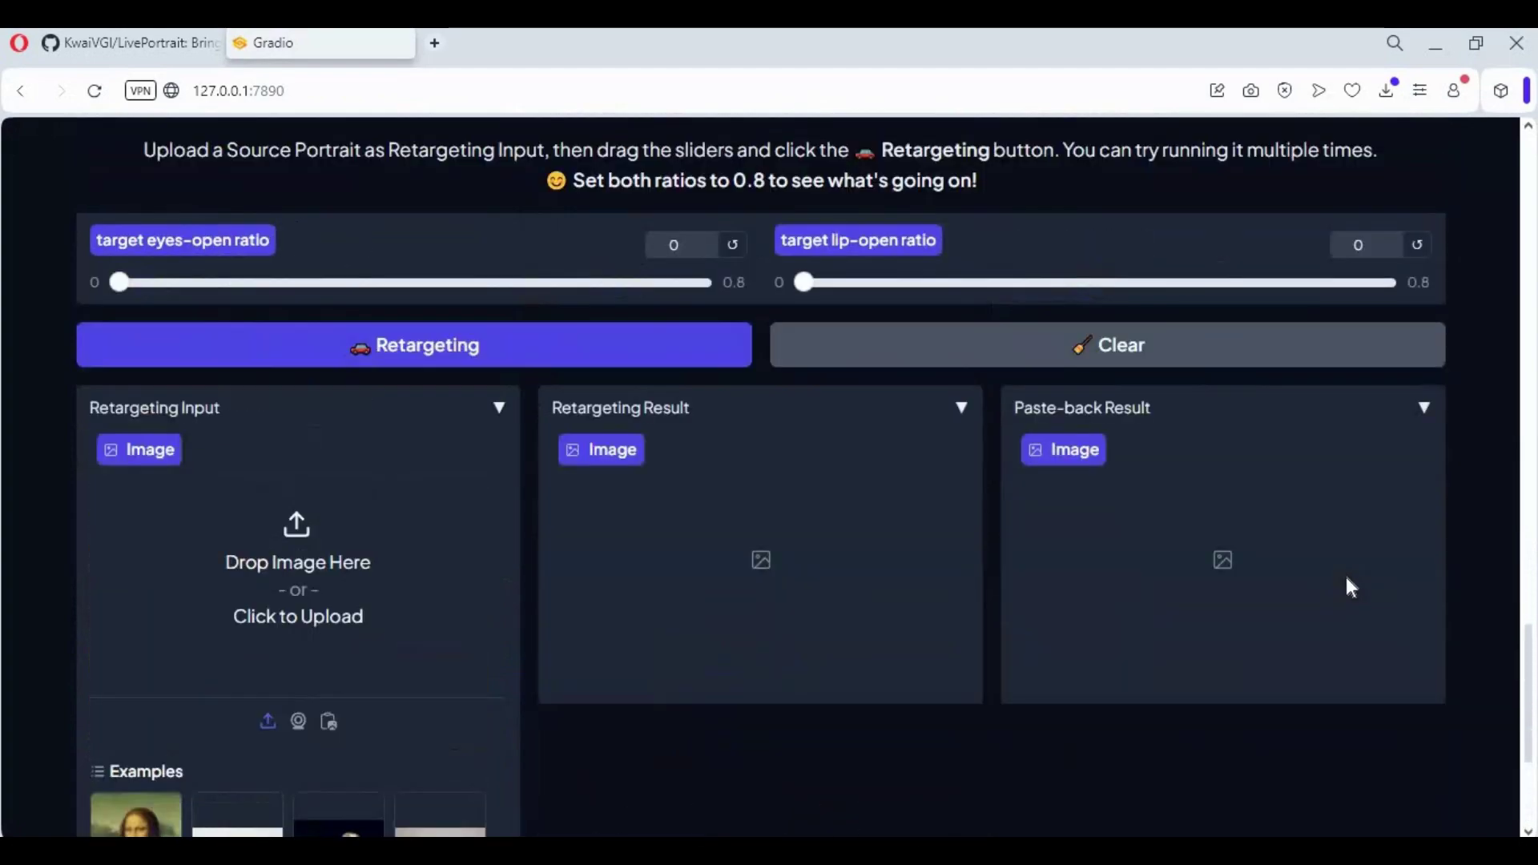
left_click(1349, 592)
Step: Generate the animation of the cartoon boy from the uploaded audio, keeping the current cropping and animation options
scroll(1350, 591, "up", 7)
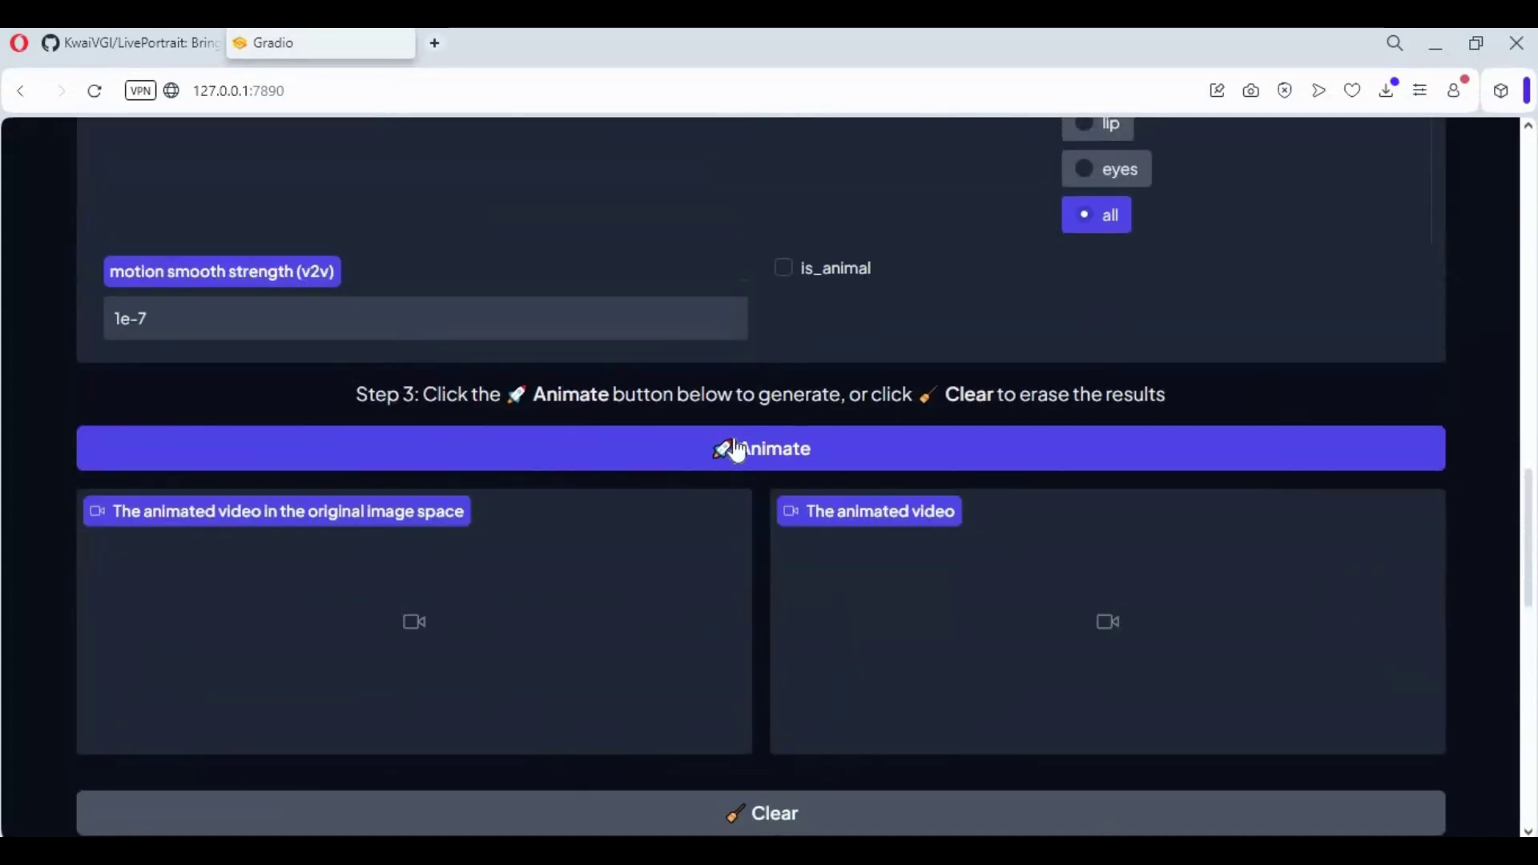
left_click(779, 450)
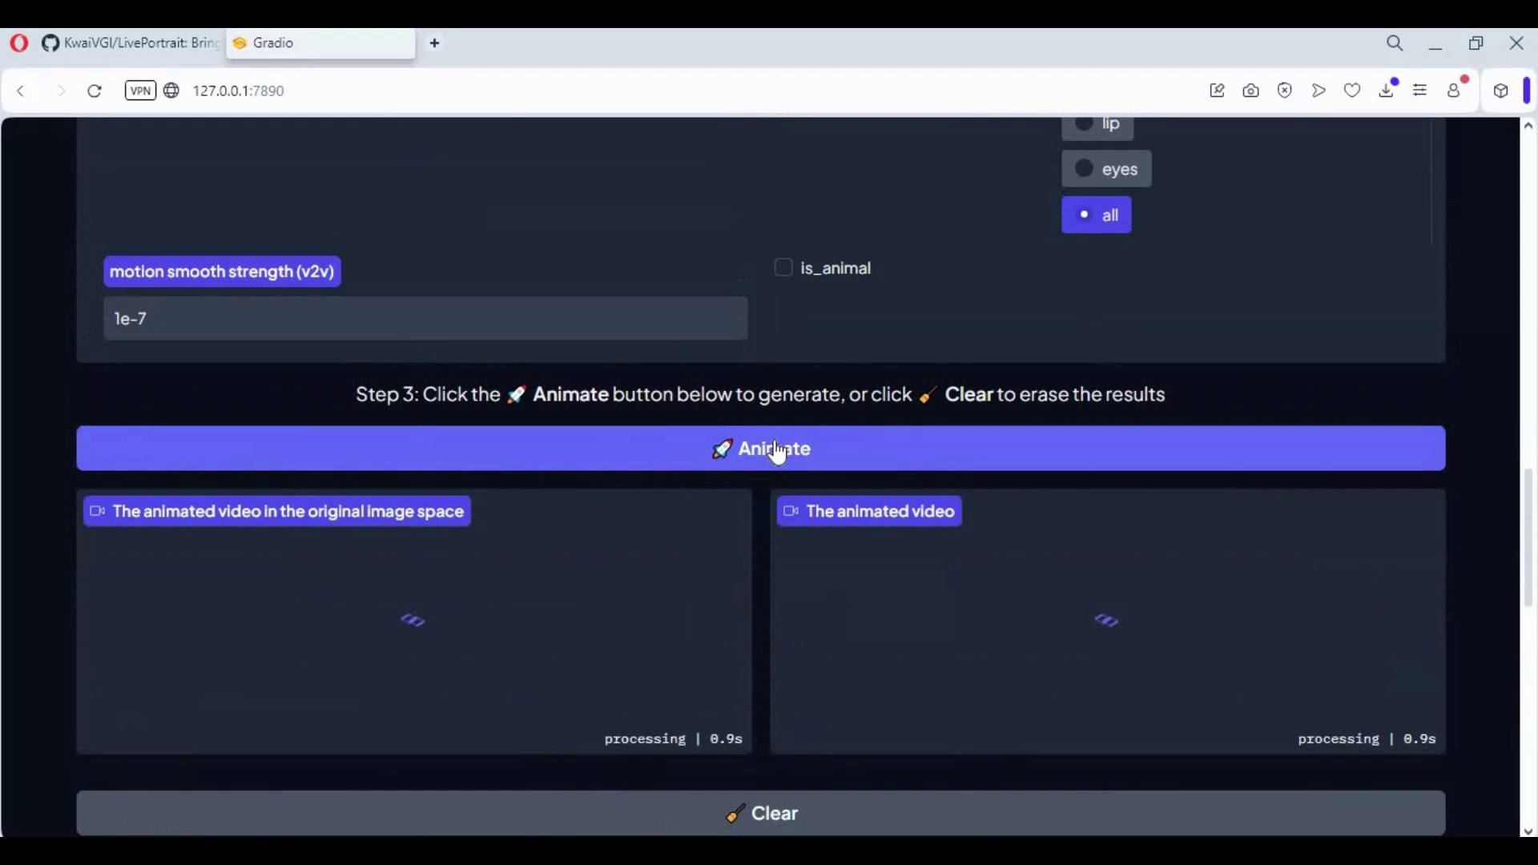
scroll(779, 454, "up", 7)
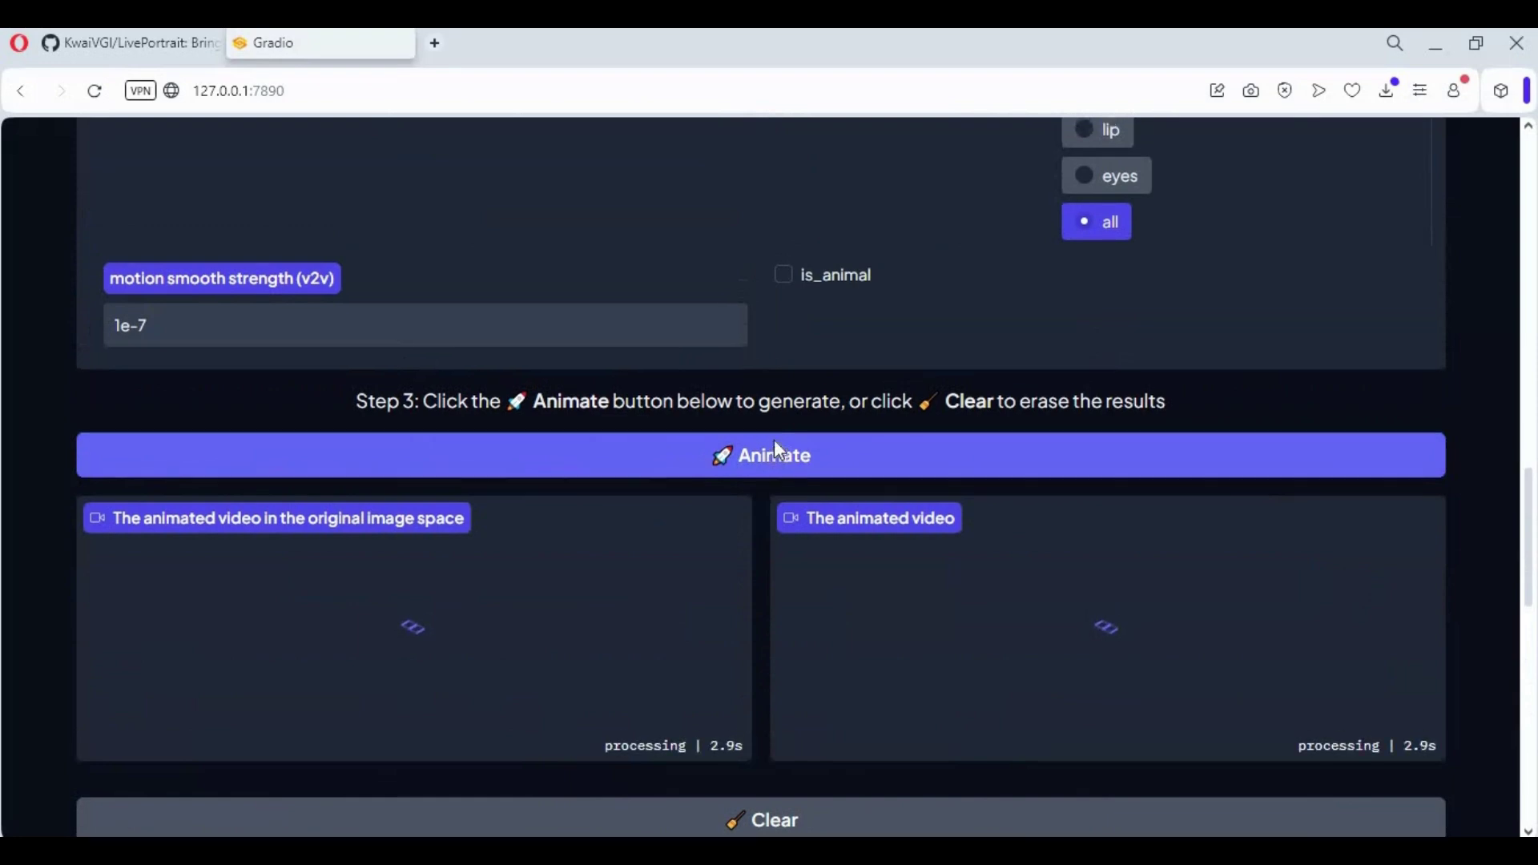
scroll(772, 435, "up", 11)
scroll(772, 436, "down", 13)
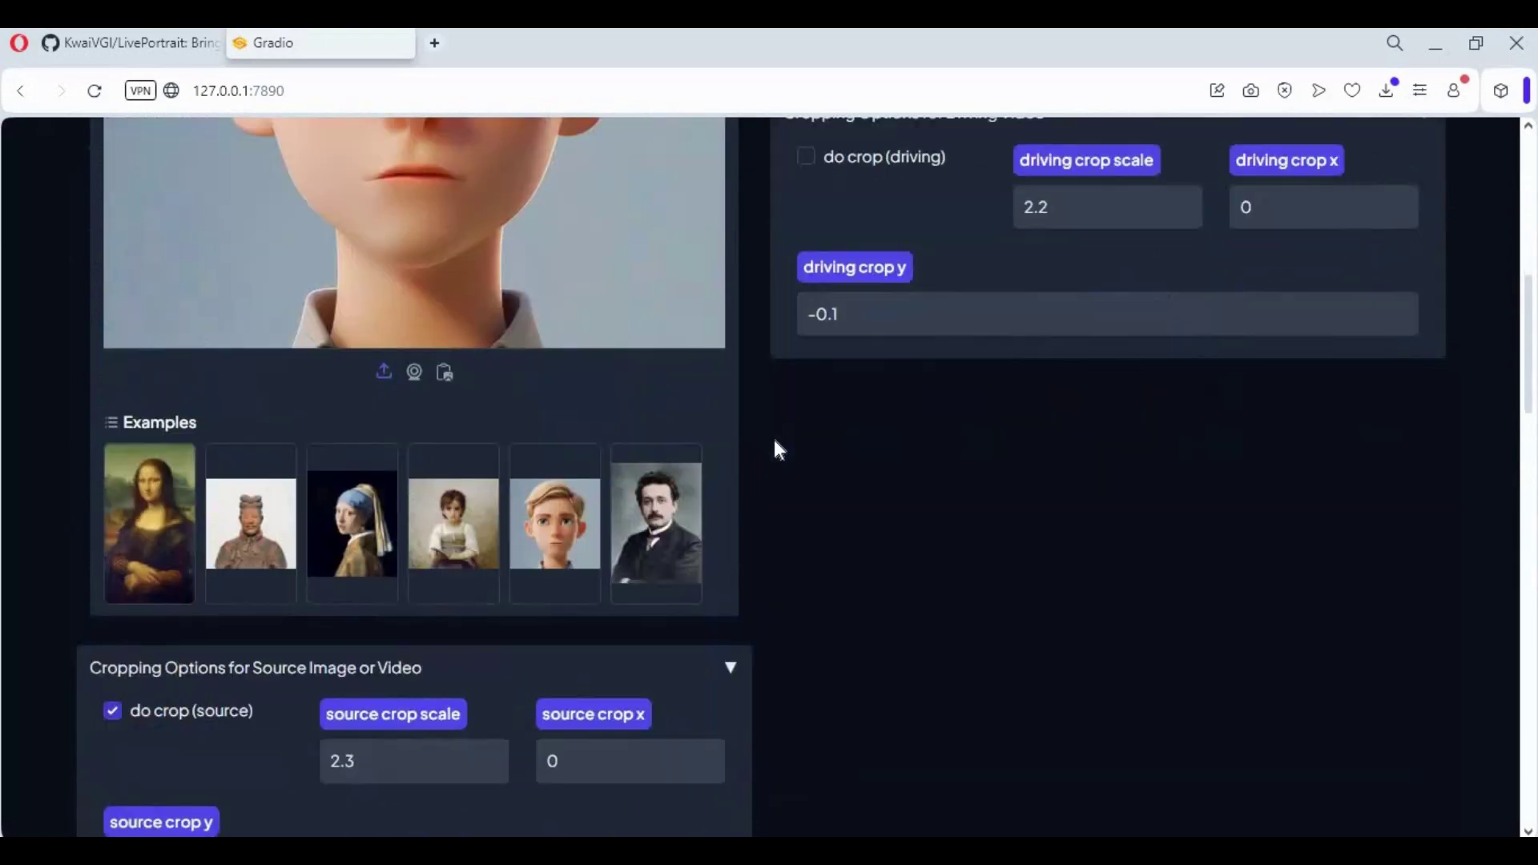
scroll(777, 445, "down", 3)
scroll(777, 445, "up", 1)
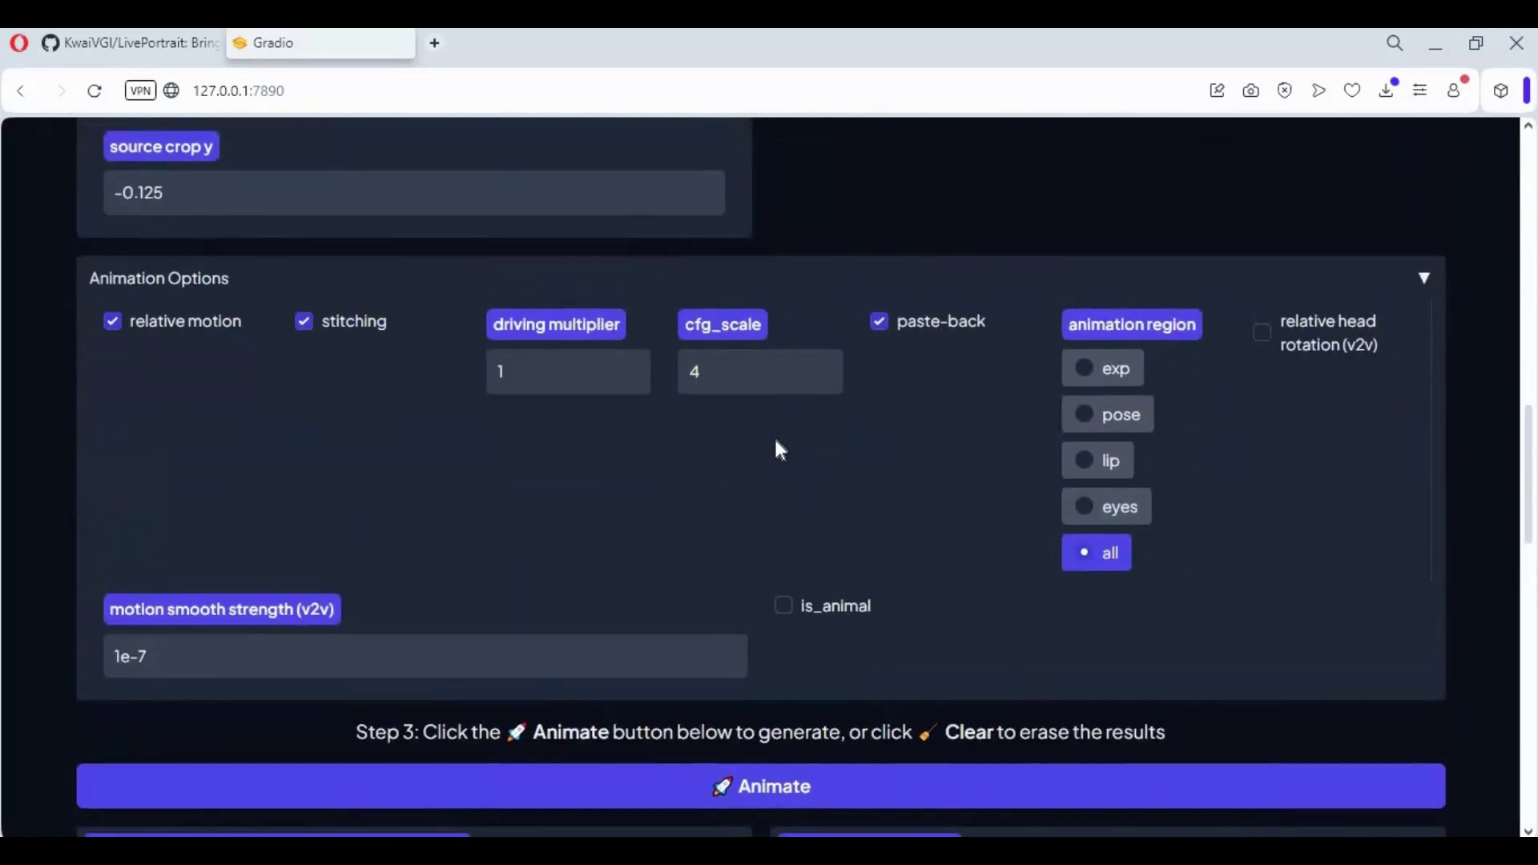
scroll(777, 445, "up", 4)
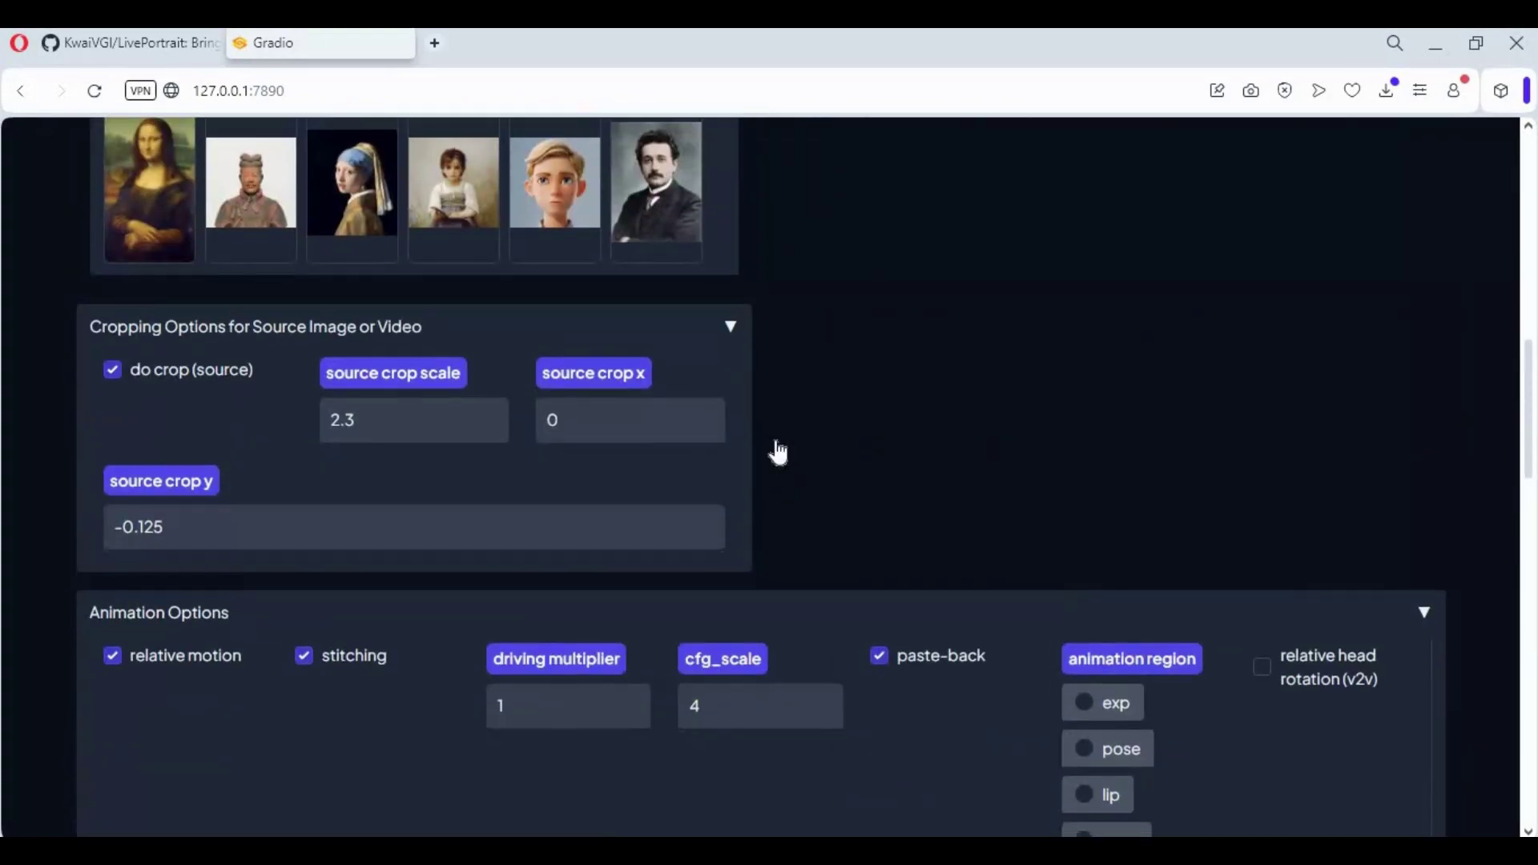
scroll(777, 445, "down", 11)
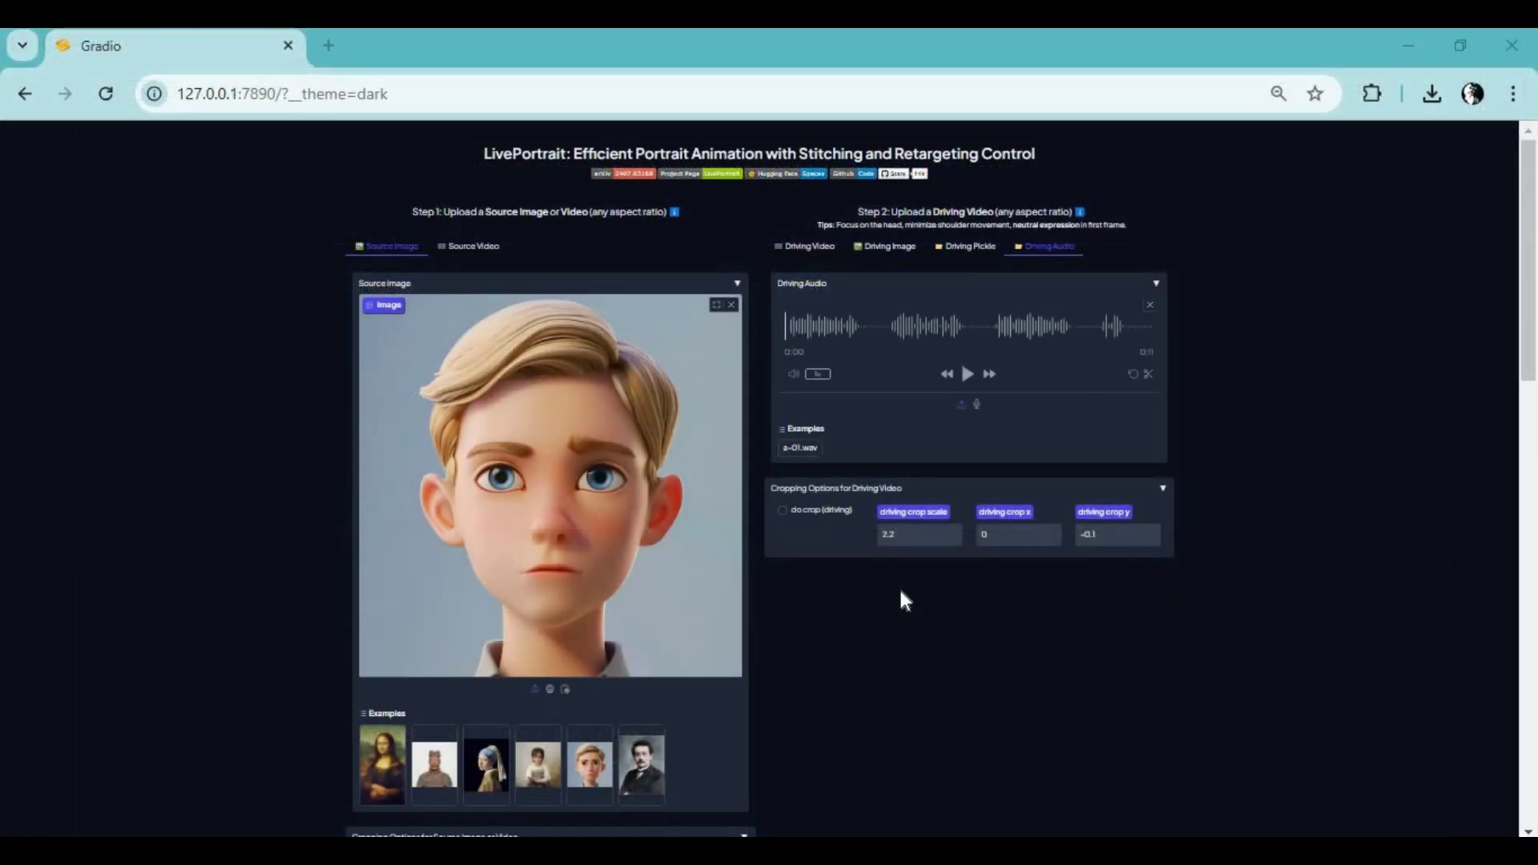
Step: Switch to the interface in Chrome and play the generated result labelled "The animated video"
scroll(904, 601, "down", 11)
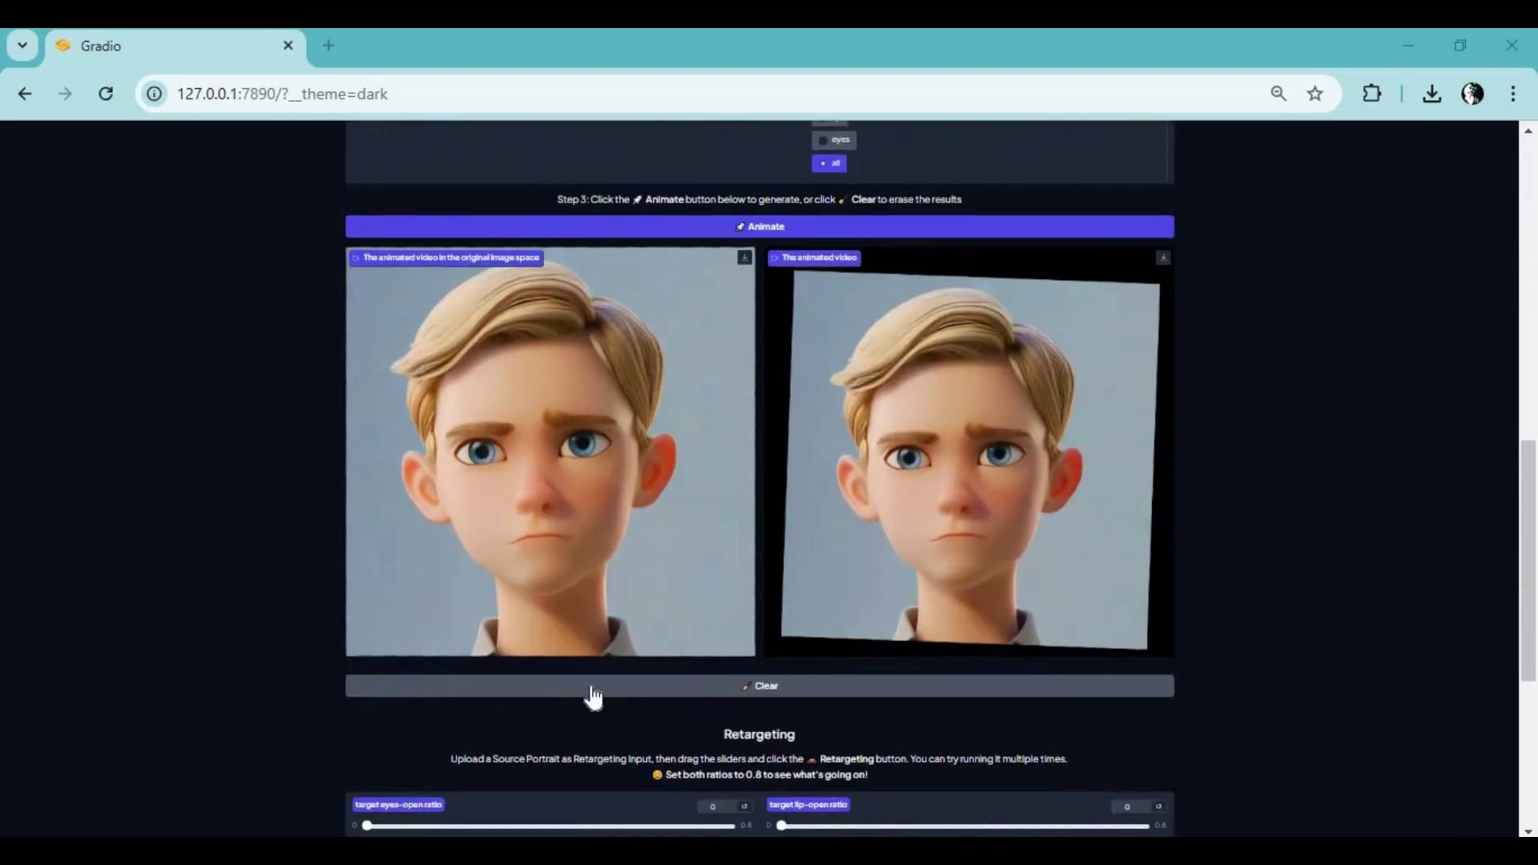
mouse_move(464, 649)
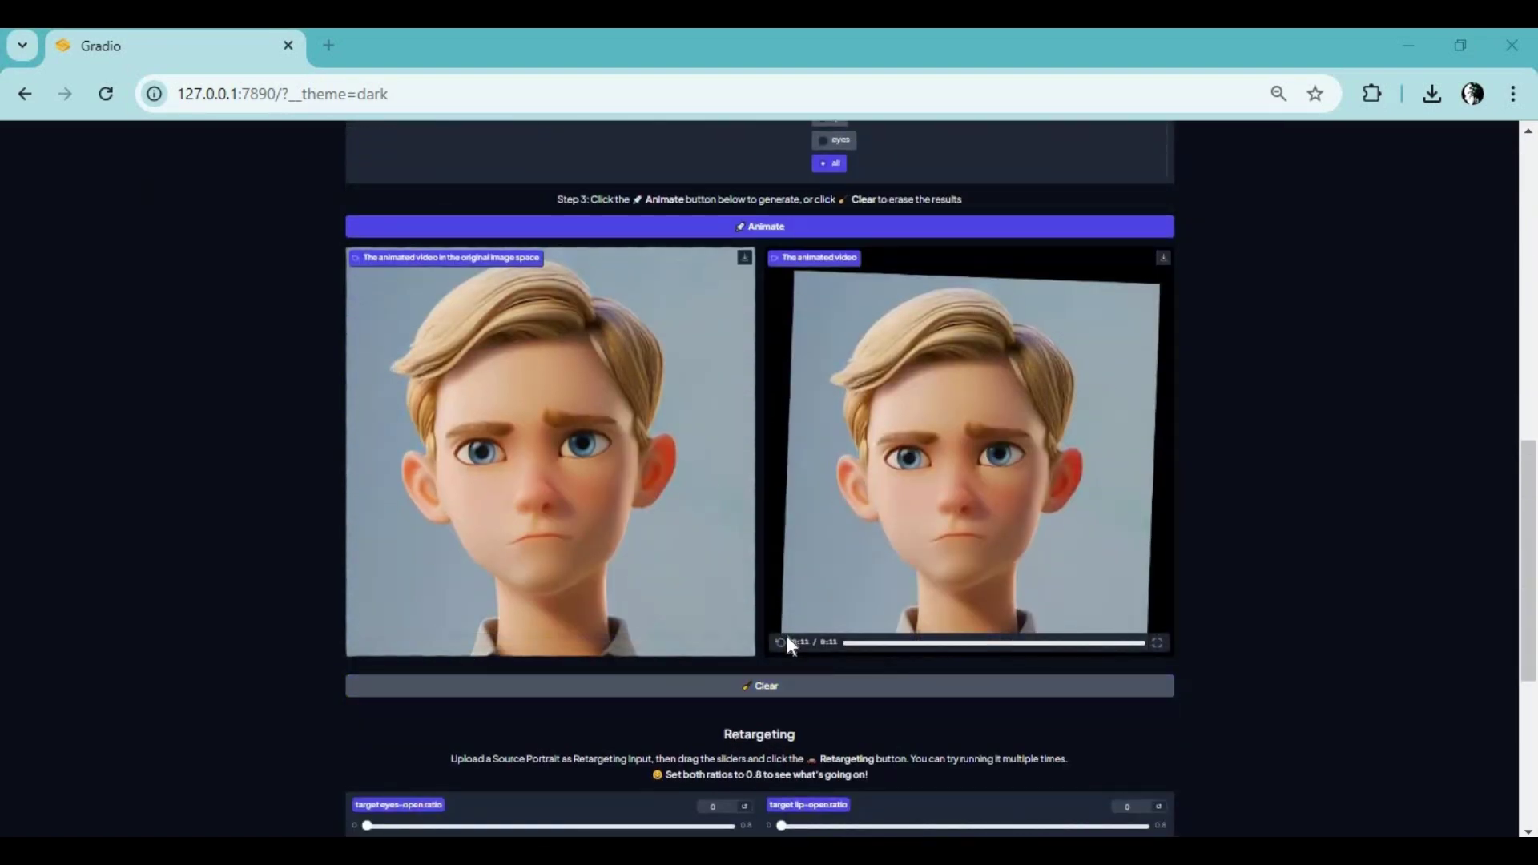
left_click(781, 645)
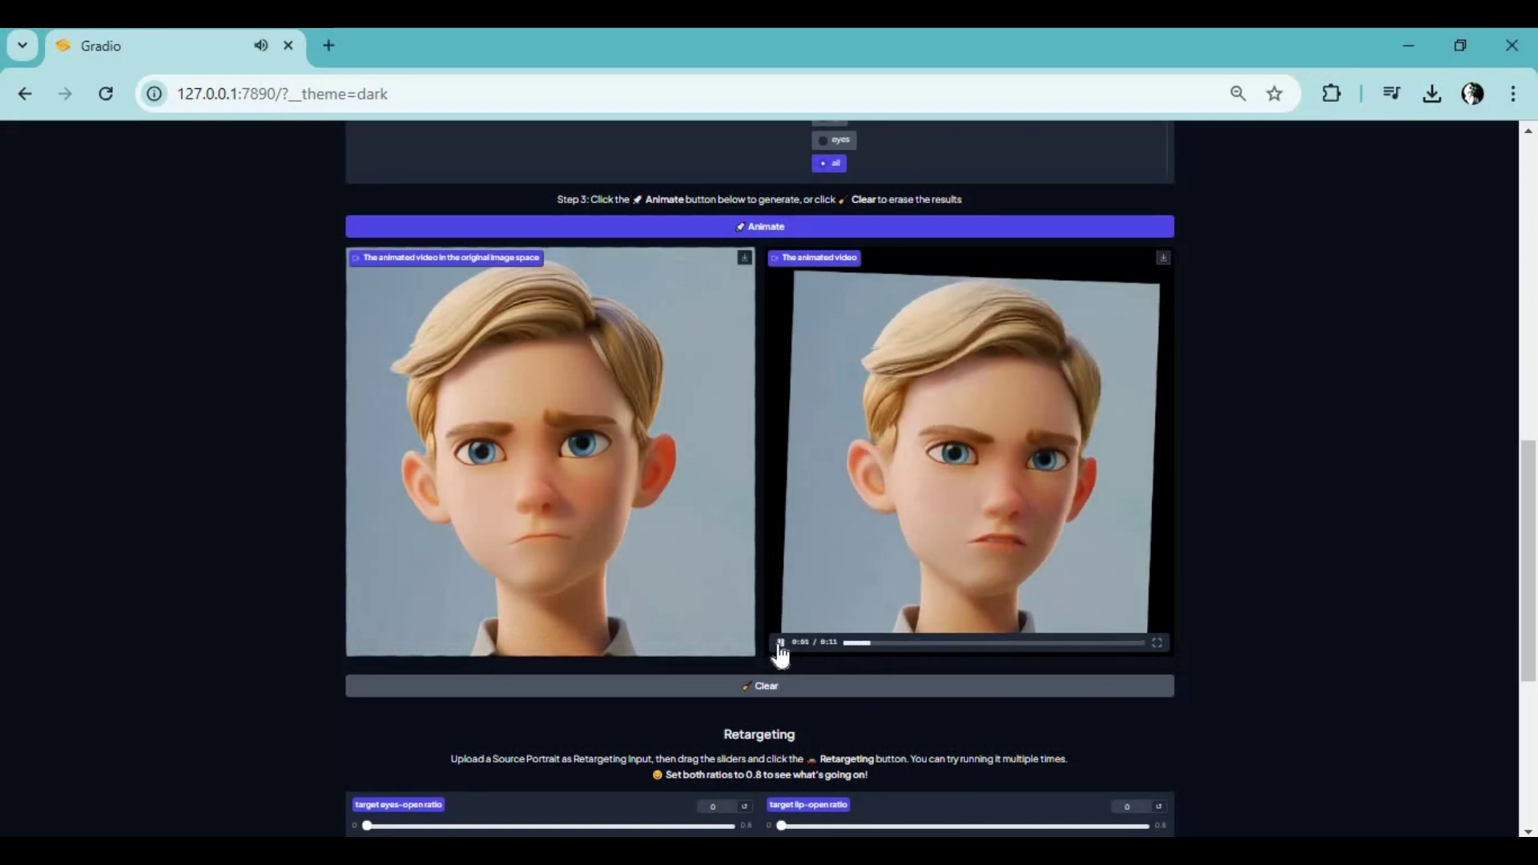